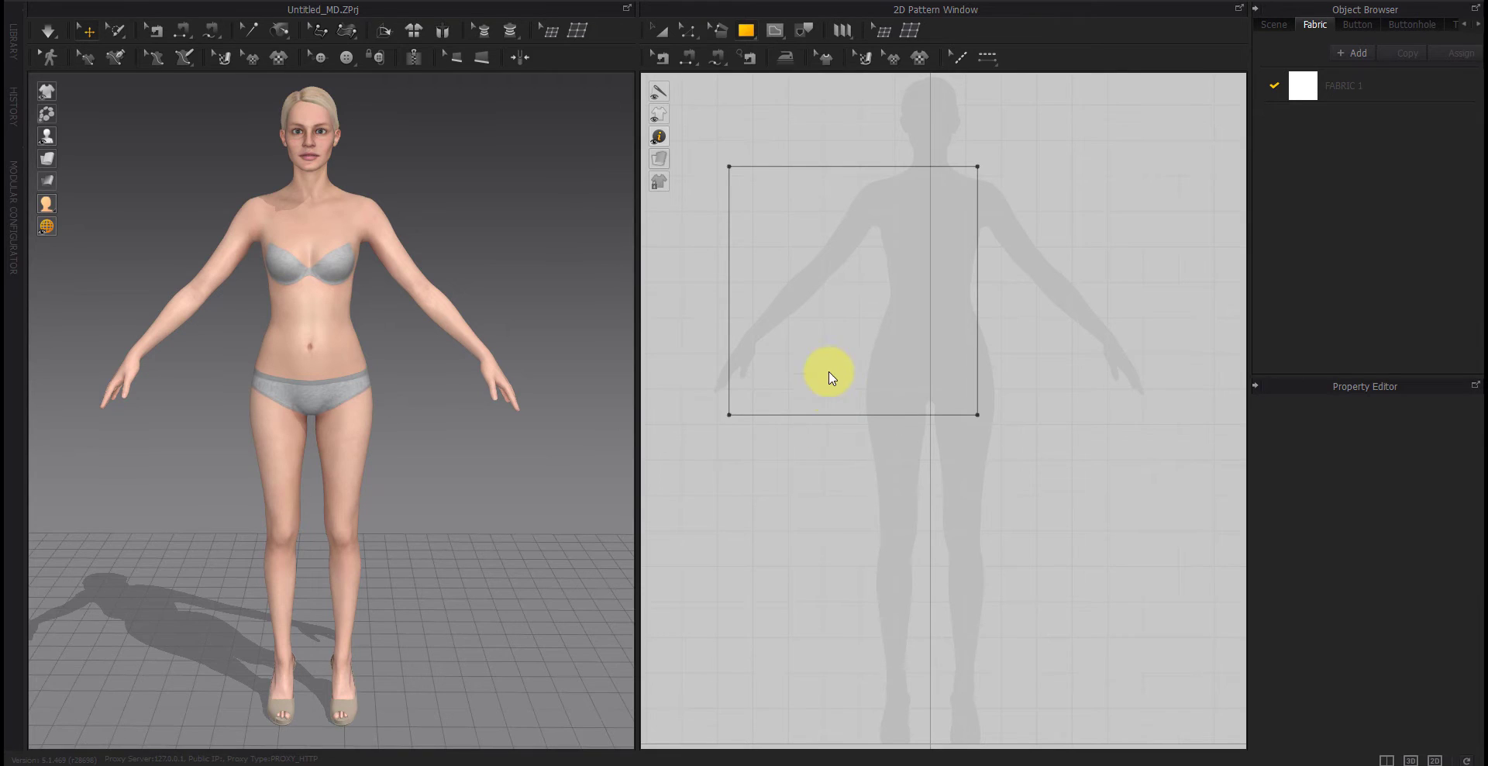
Draw a 700 mm square pattern over one half of the avatar silhouette, beside its centre line.
drag(891, 266, 834, 292)
click(1022, 312)
scroll(891, 319, down, 5)
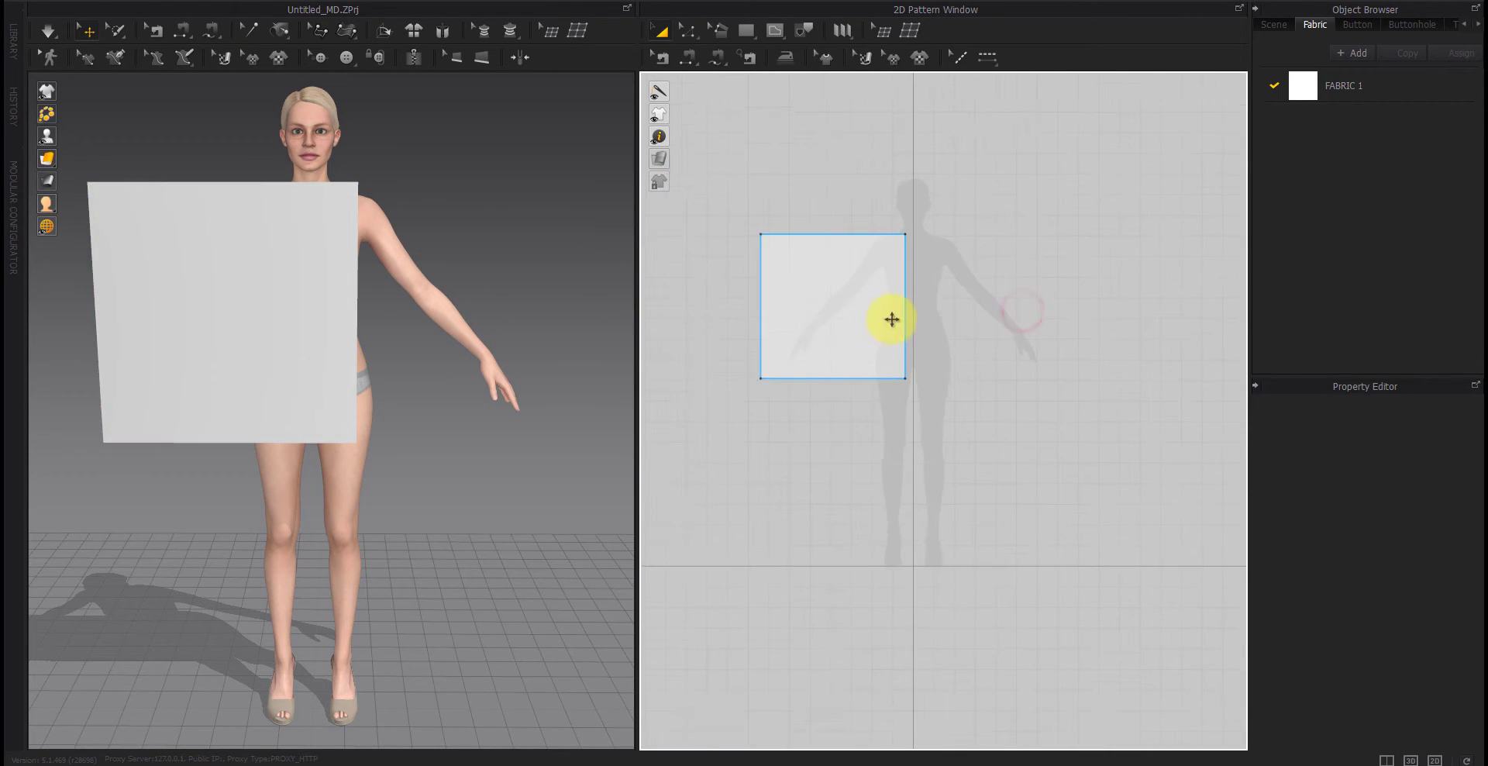
middle_drag(892, 319, 916, 332)
Split the square's outer side edge 150 mm above its lower corner.
right_click(784, 357)
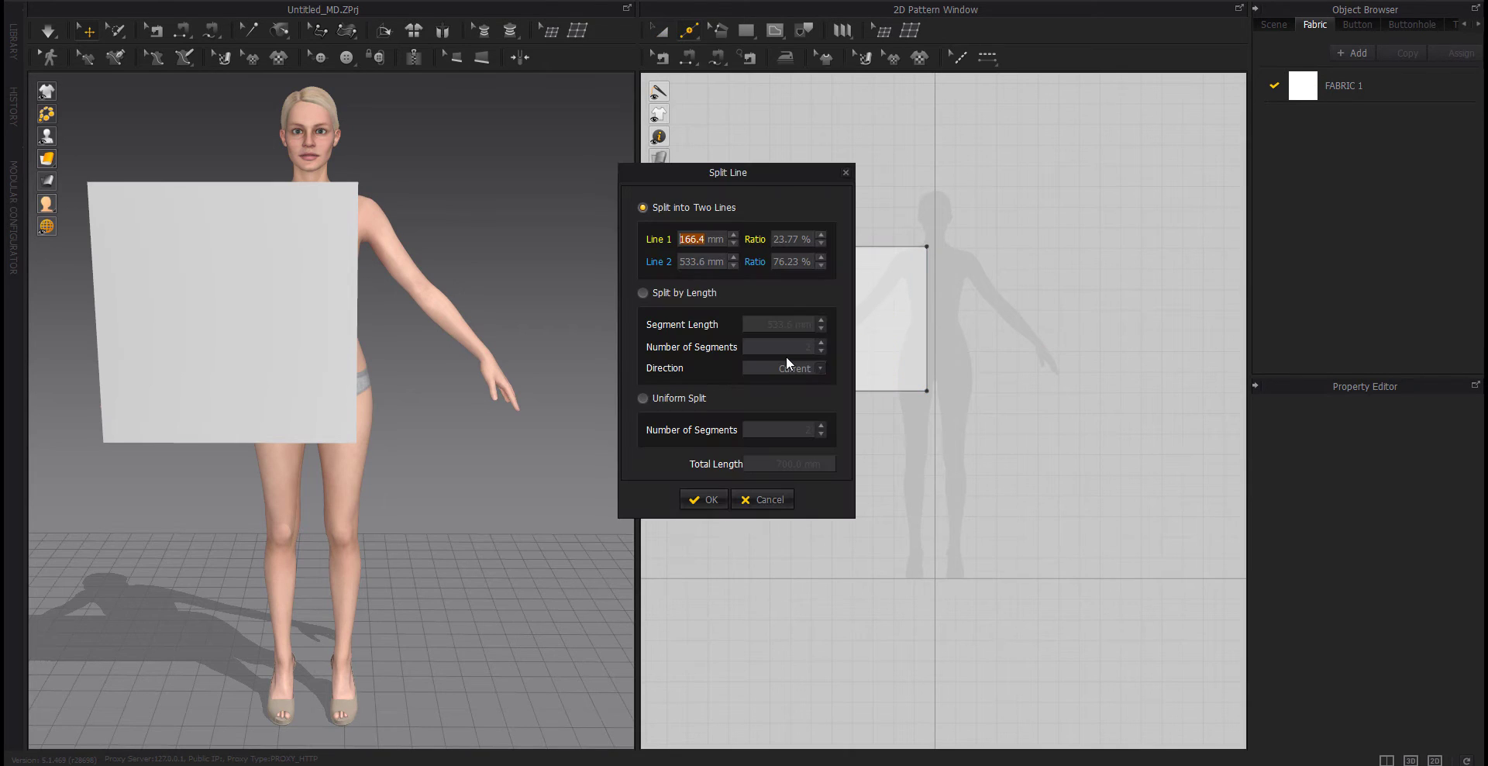
text(150)
key(Return)
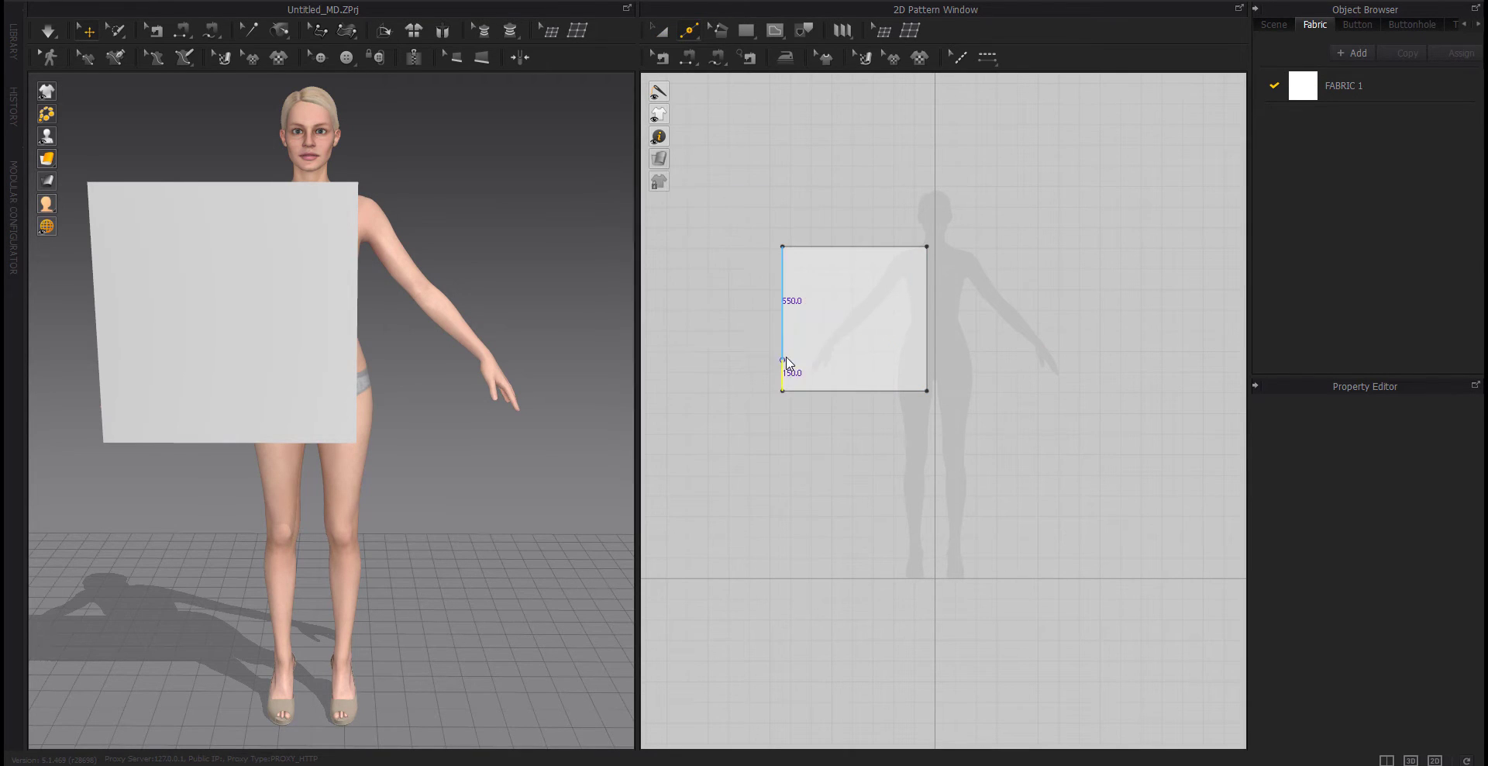
Move the lower 150 mm segment of the outer side 500 mm horizontally toward the centre line.
key(z)
click(789, 378)
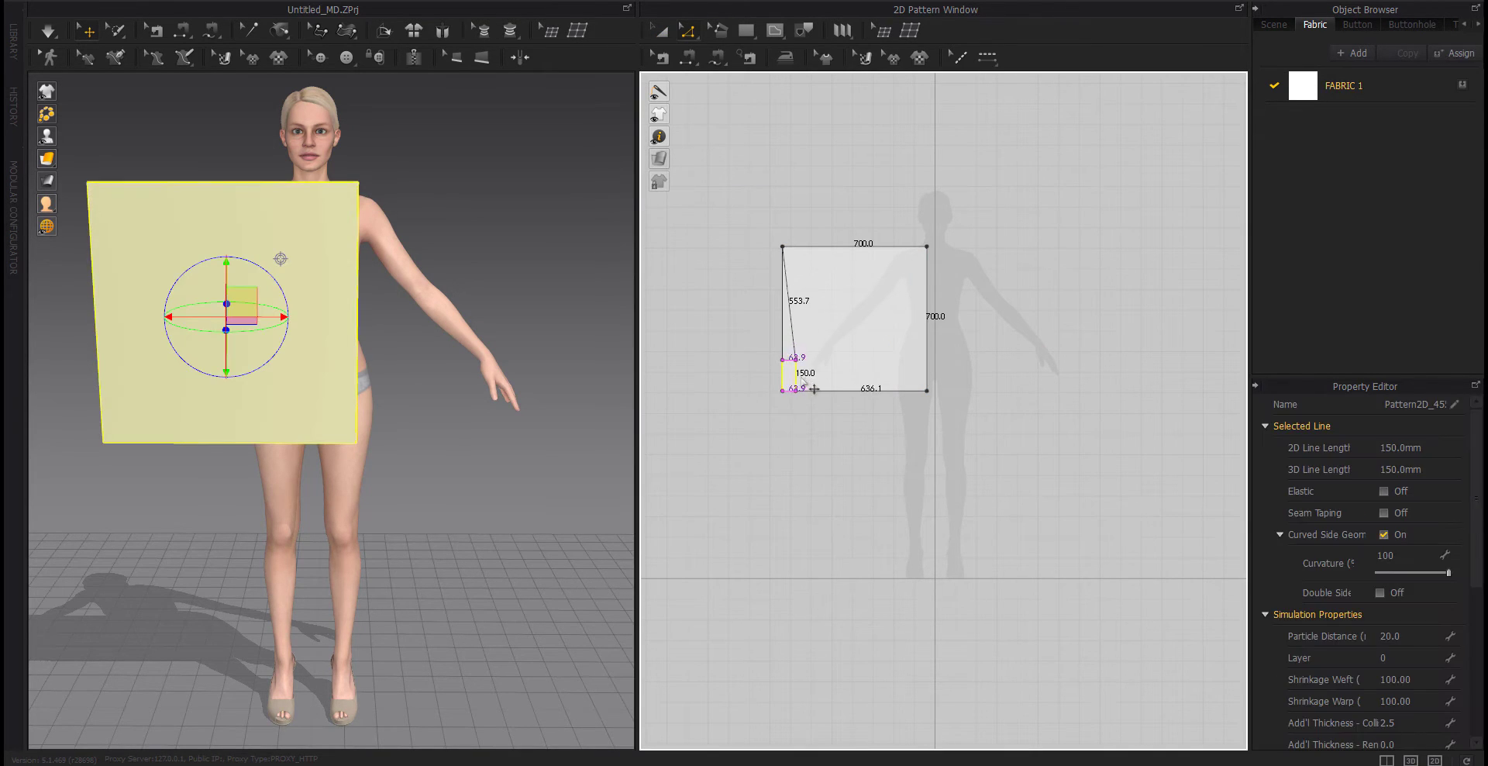
drag(813, 389, 807, 375)
right_click(807, 375)
text(500)
key(Return)
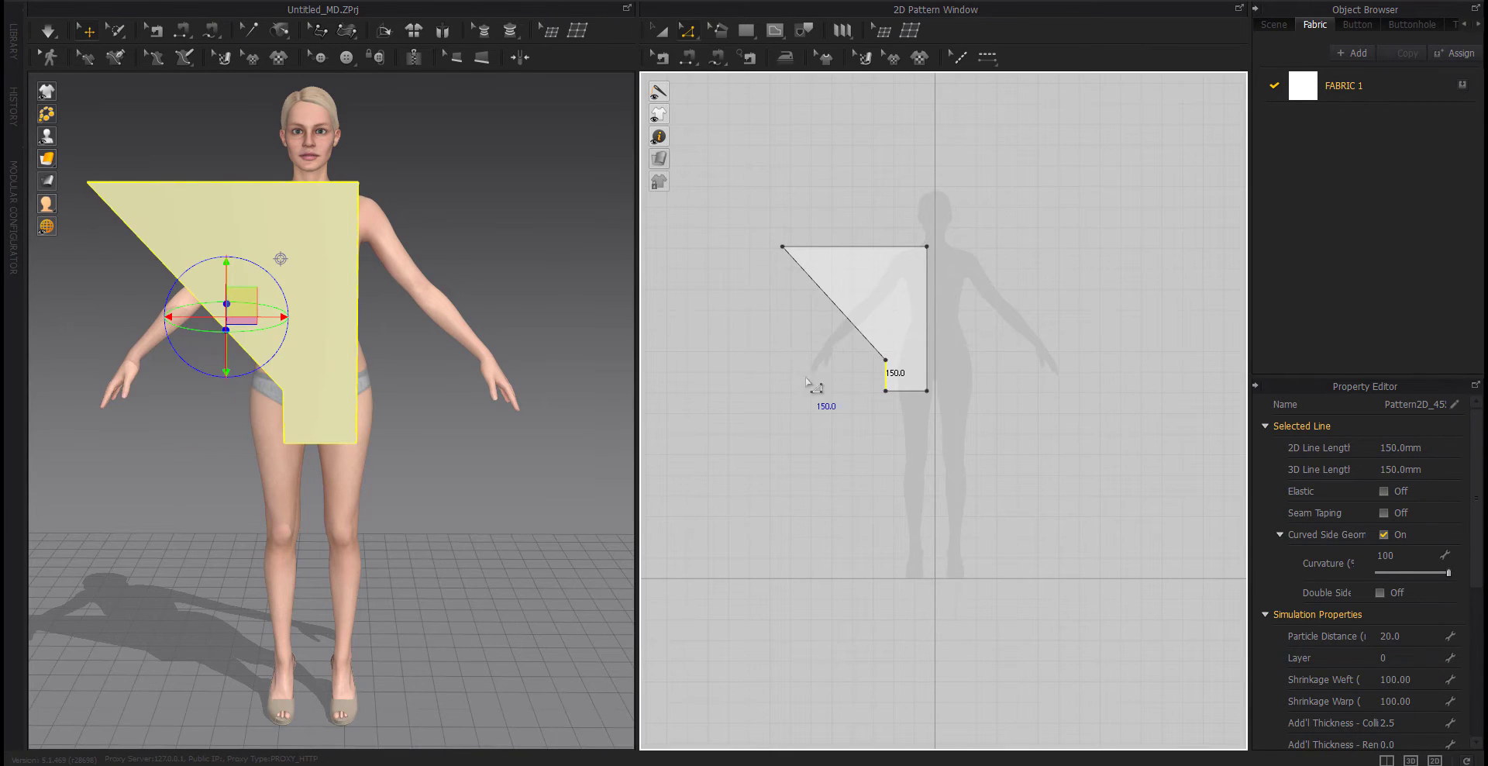
Split the pattern's diagonal edge 130 mm from its upper outer corner.
right_click(807, 272)
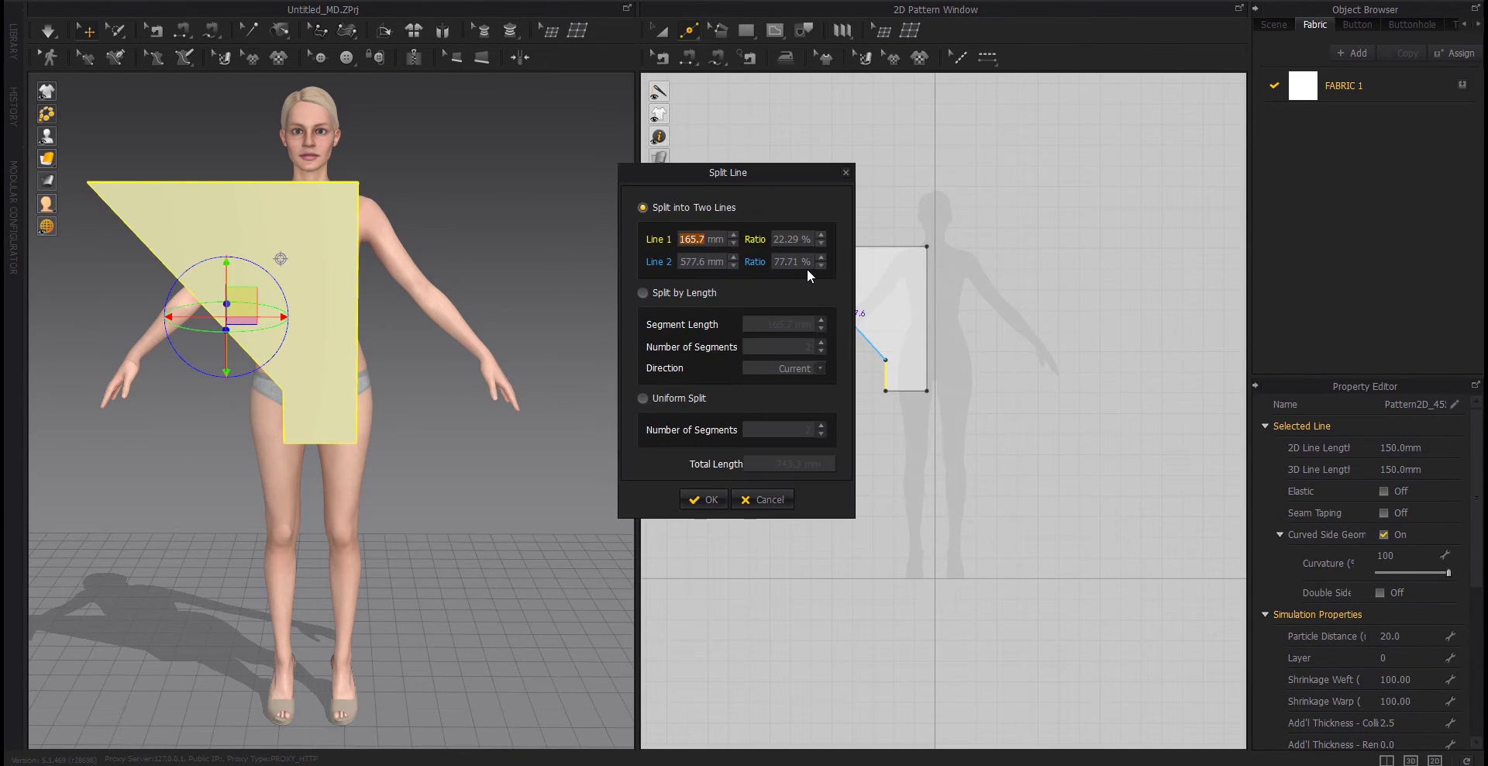
text(130)
key(Return)
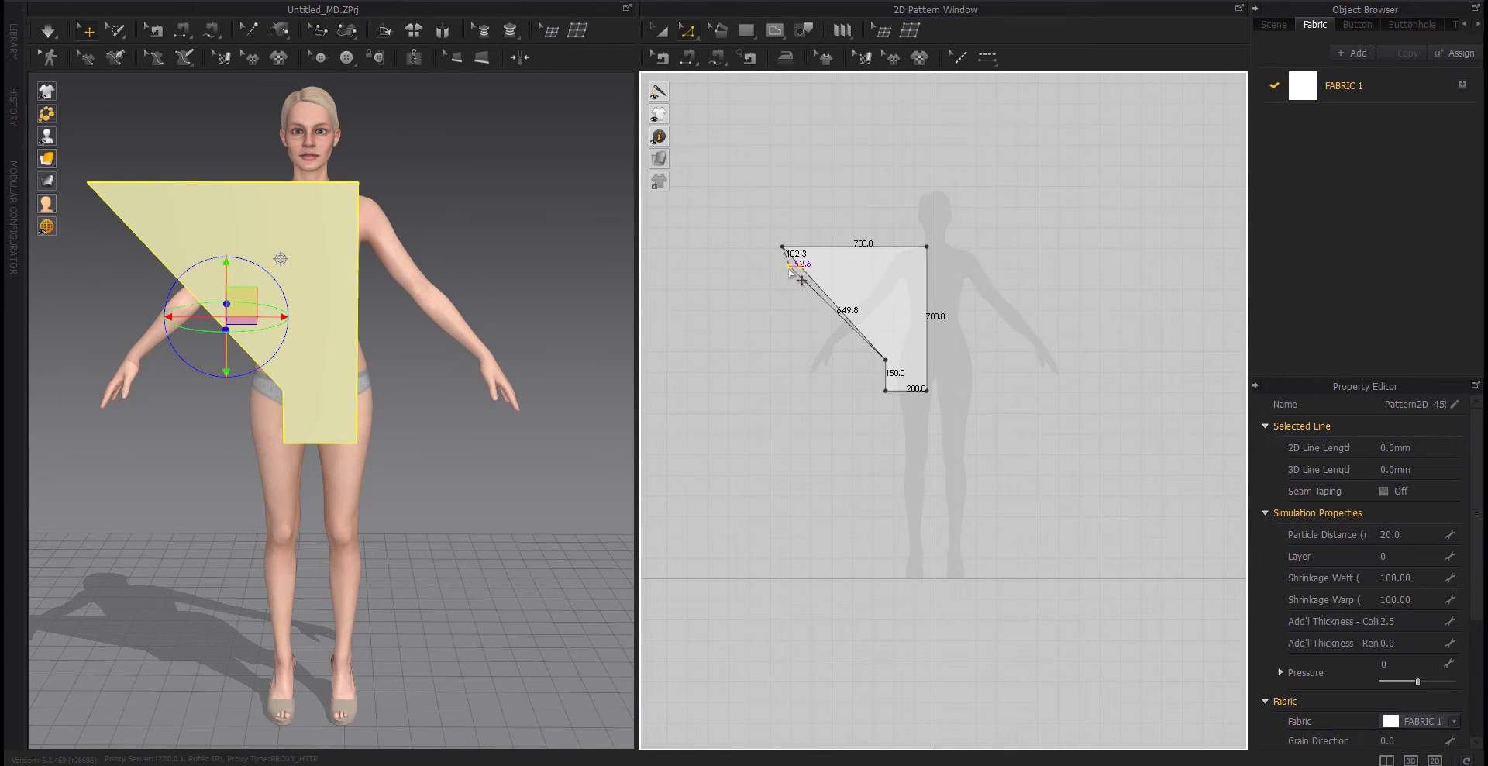
Move the new point outward until it lies directly below the upper outer corner, and lower it 50 mm to form the sleeve opening.
drag(773, 341, 776, 275)
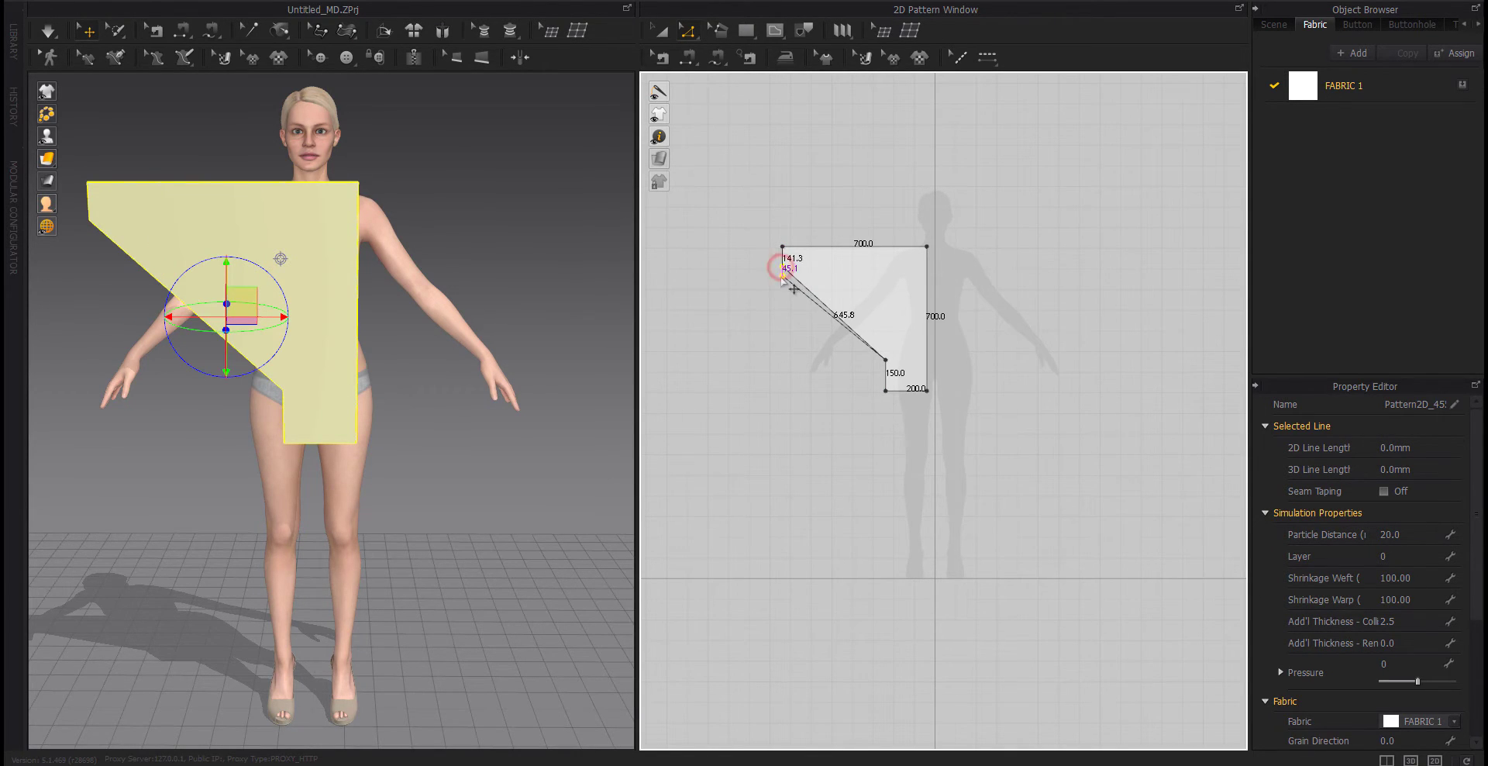
right_click(780, 277)
text(50)
key(Return)
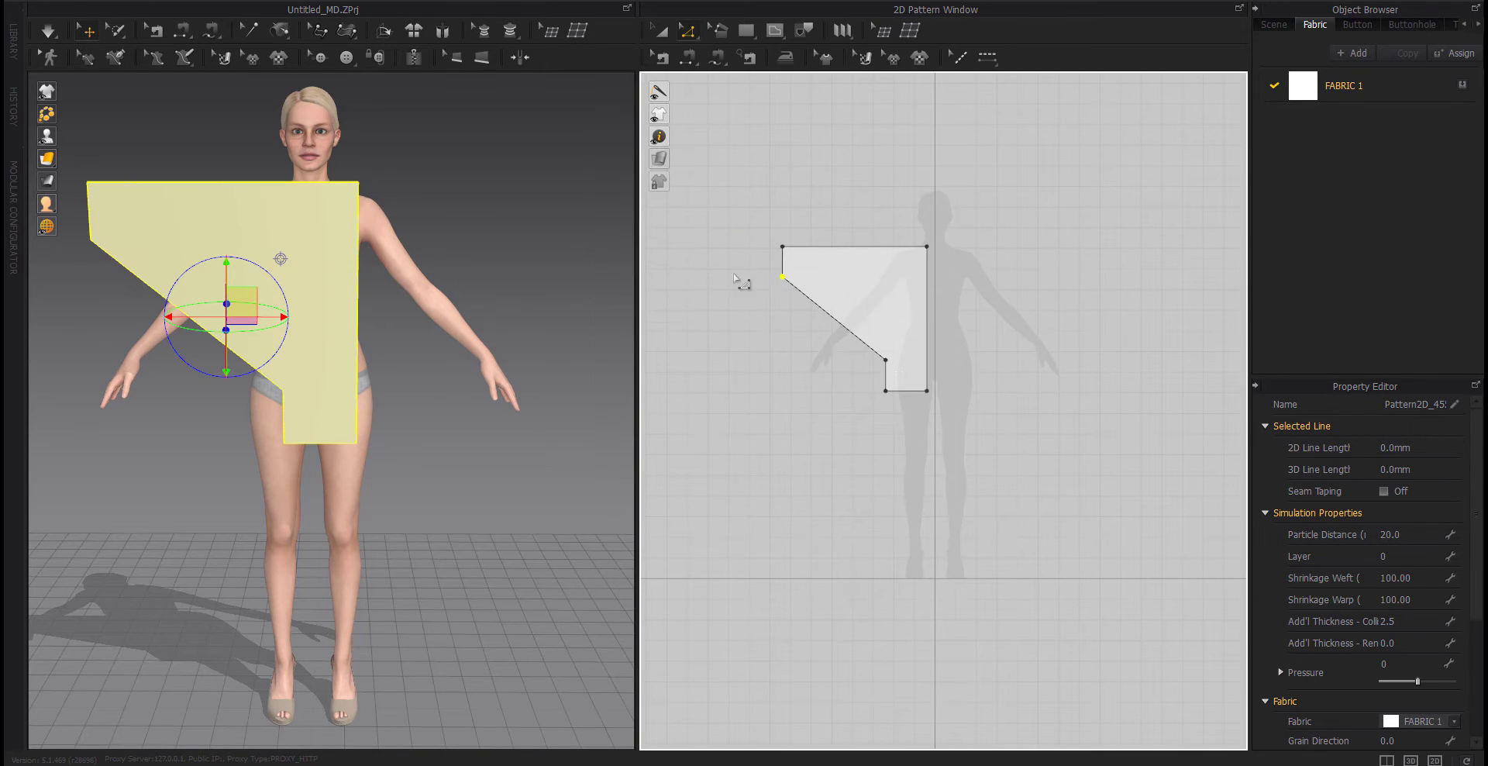
click(818, 366)
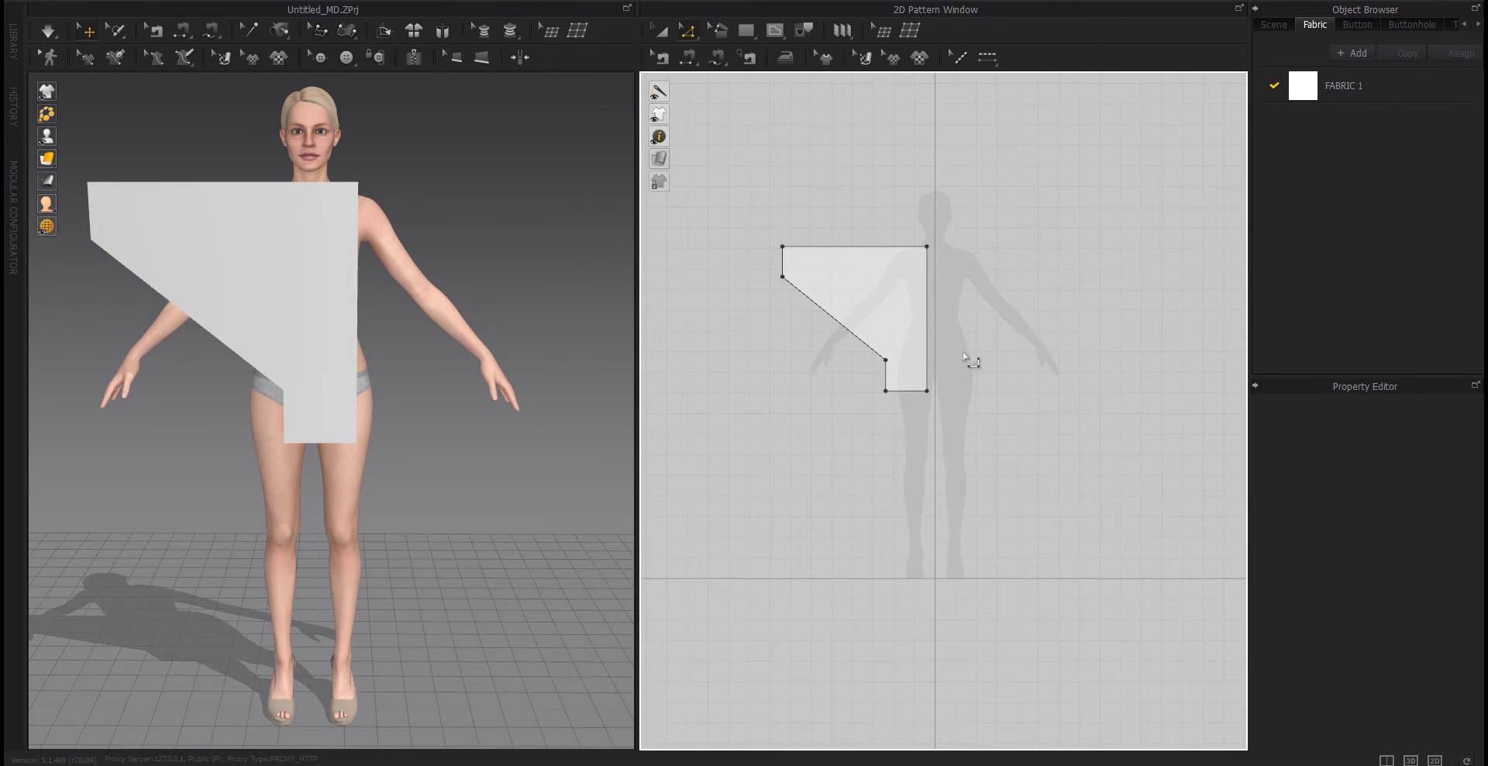
right_click(902, 252)
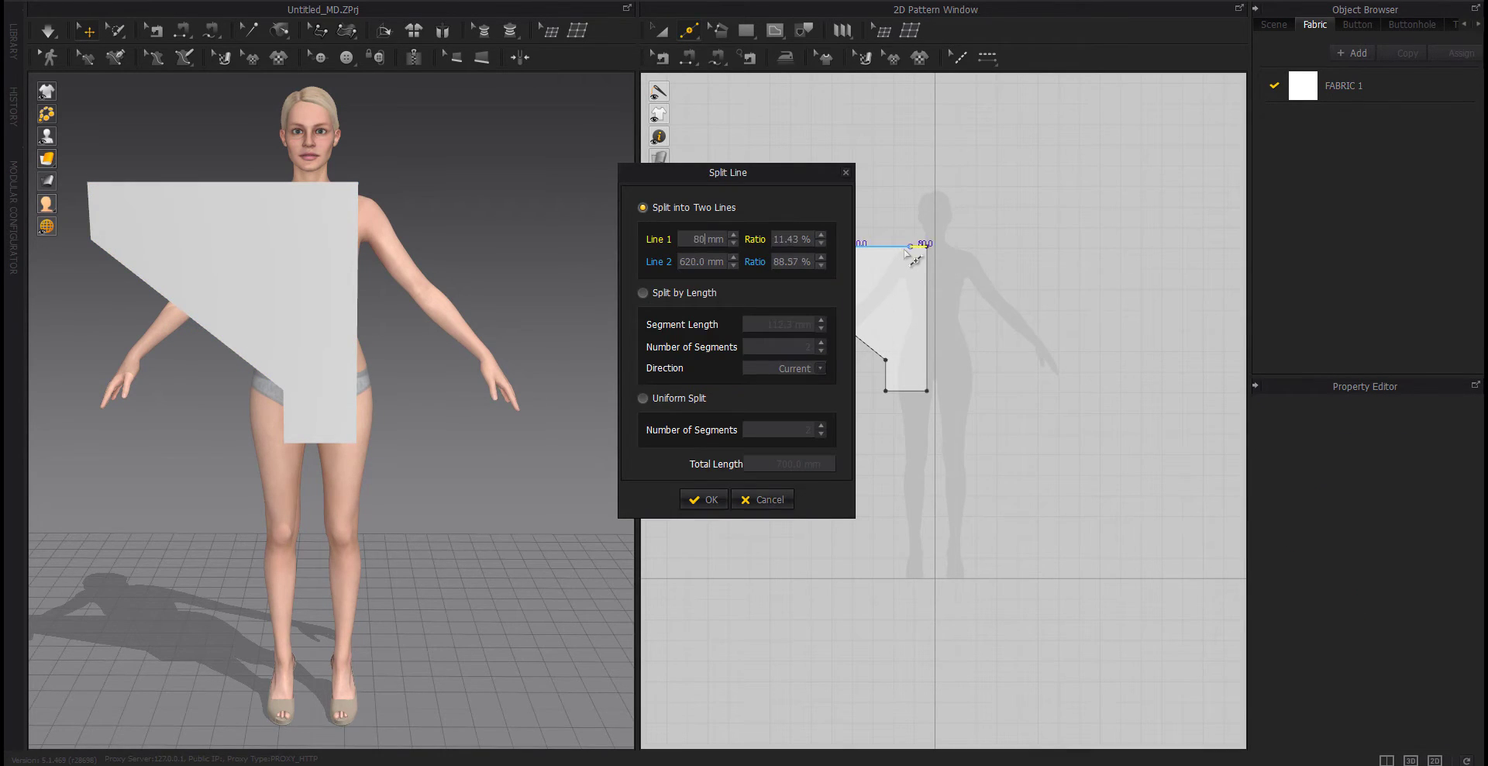
key(Return)
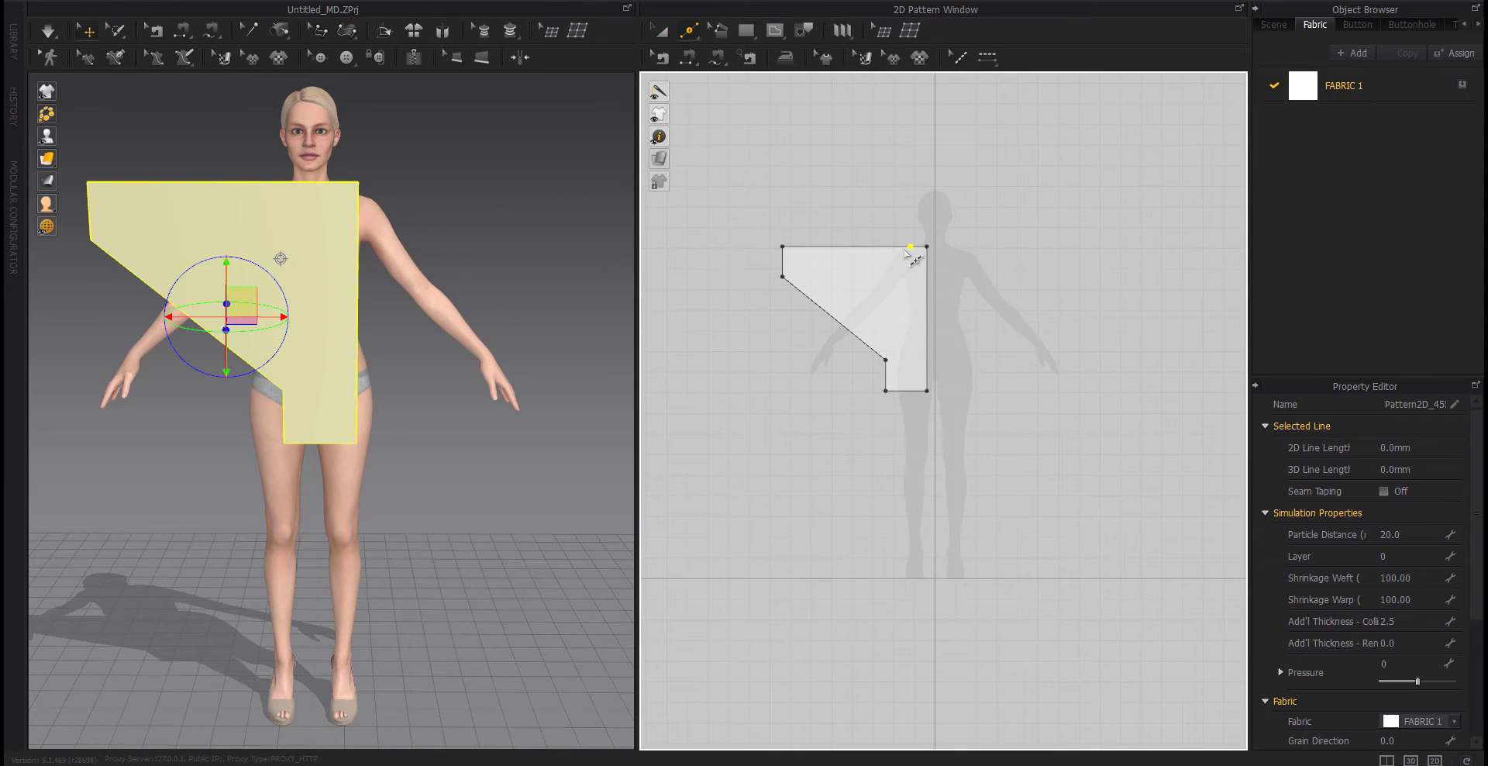
click(900, 247)
key(ctrl+z)
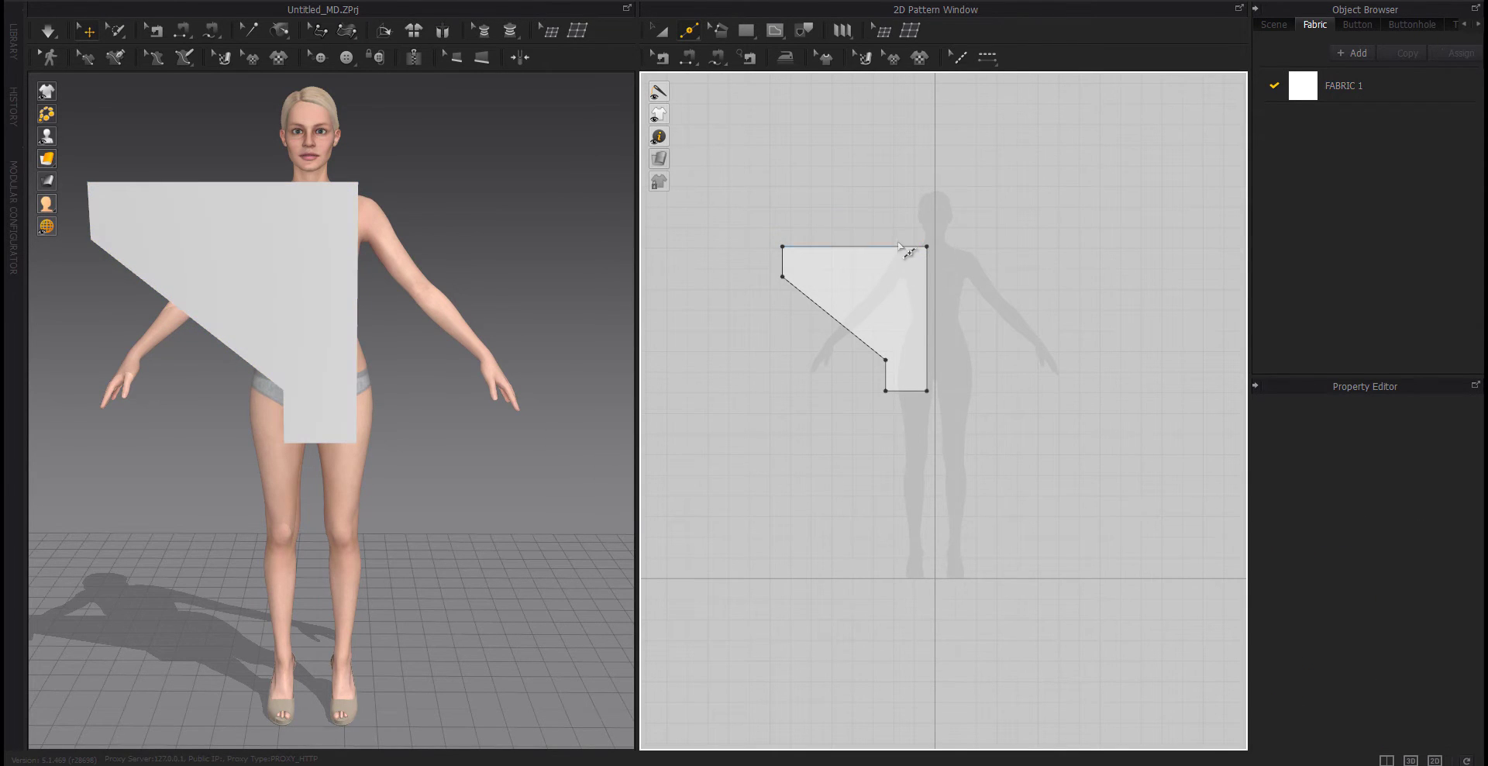
Split the top edge 120 mm from the centre corner and lower that corner about 80 mm to slope the neckline.
right_click(895, 248)
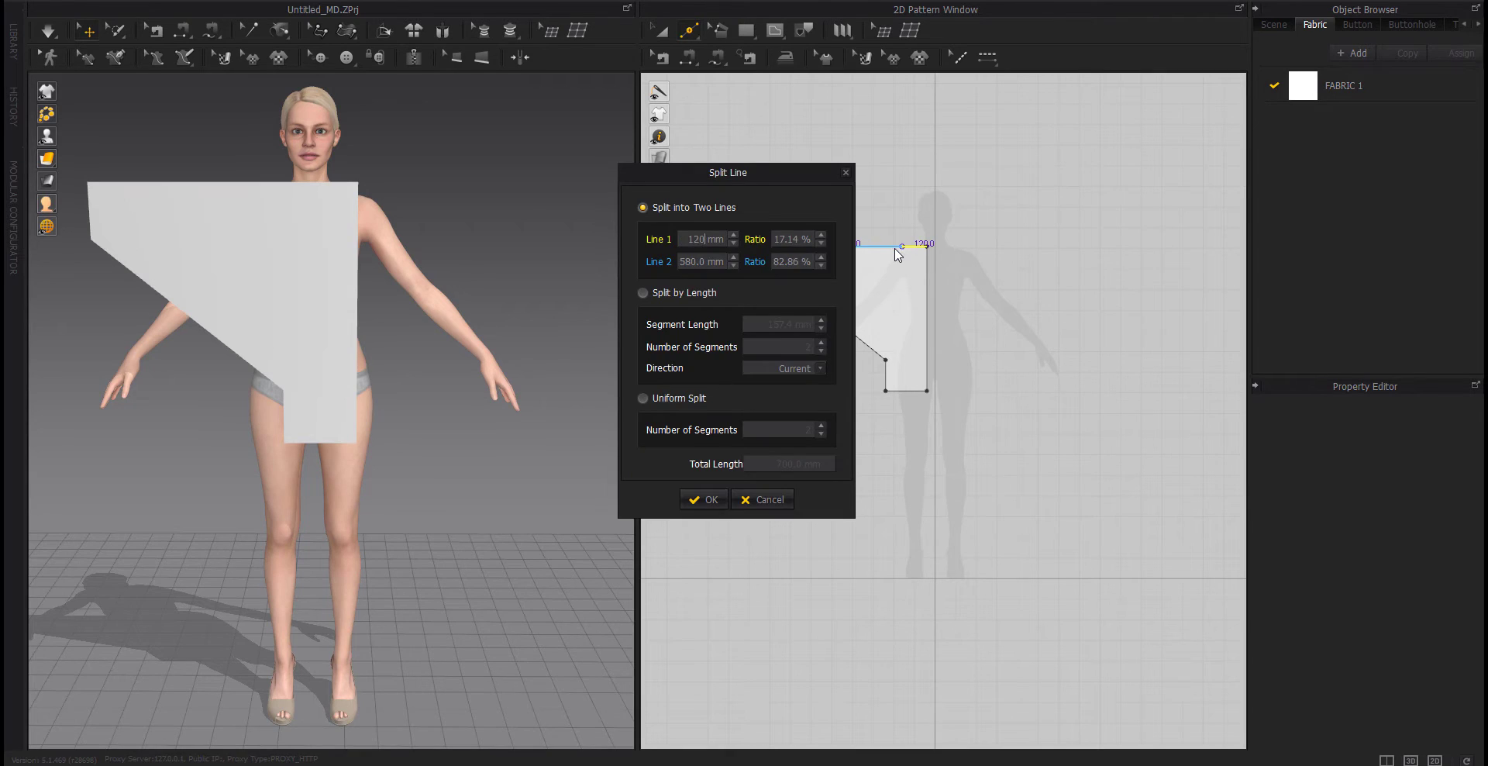
key(Return)
click(963, 252)
click(928, 257)
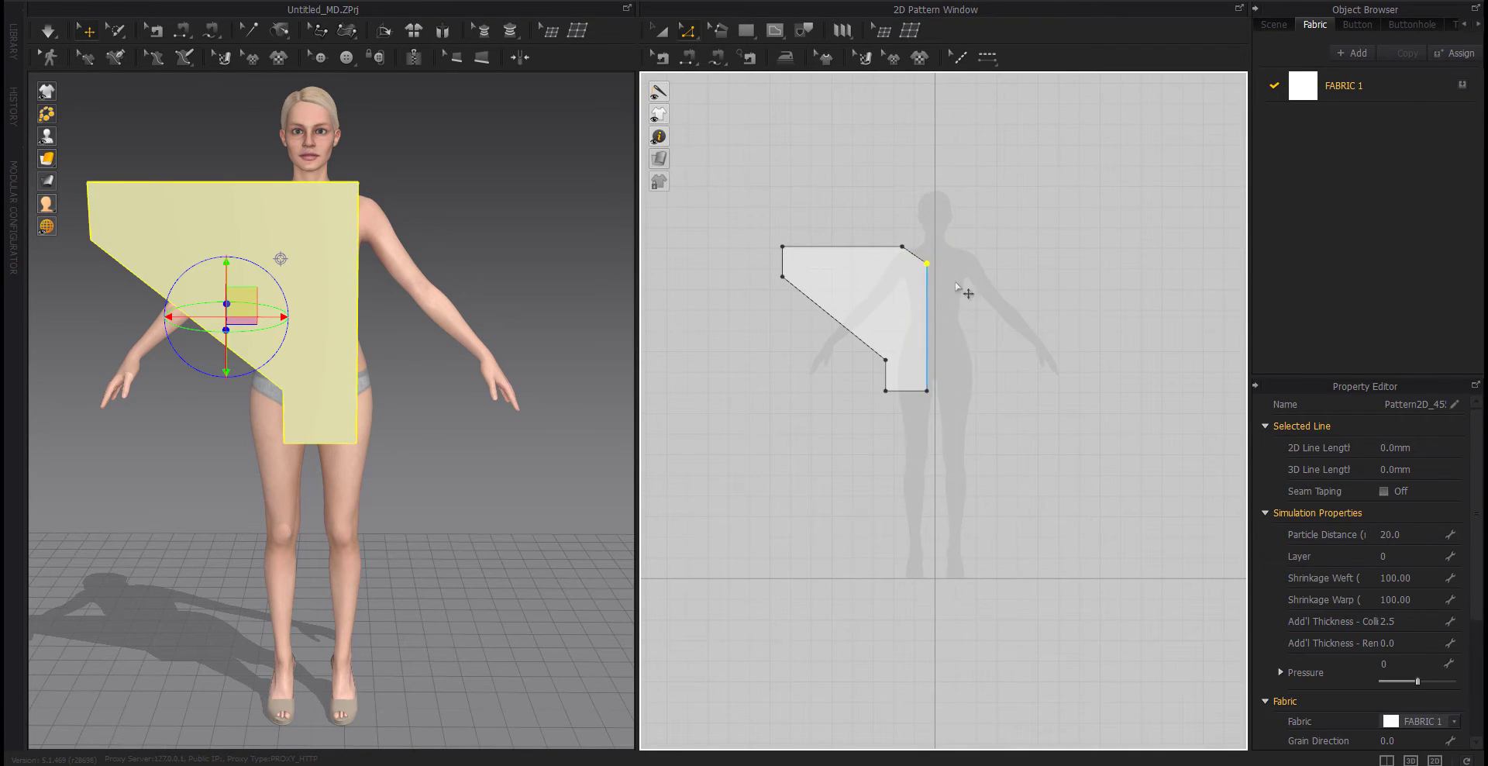
click(945, 350)
Create a Symmetric Pattern of the piece, without sewing, and place it level on the other side of the centre line.
middle_drag(968, 305, 952, 310)
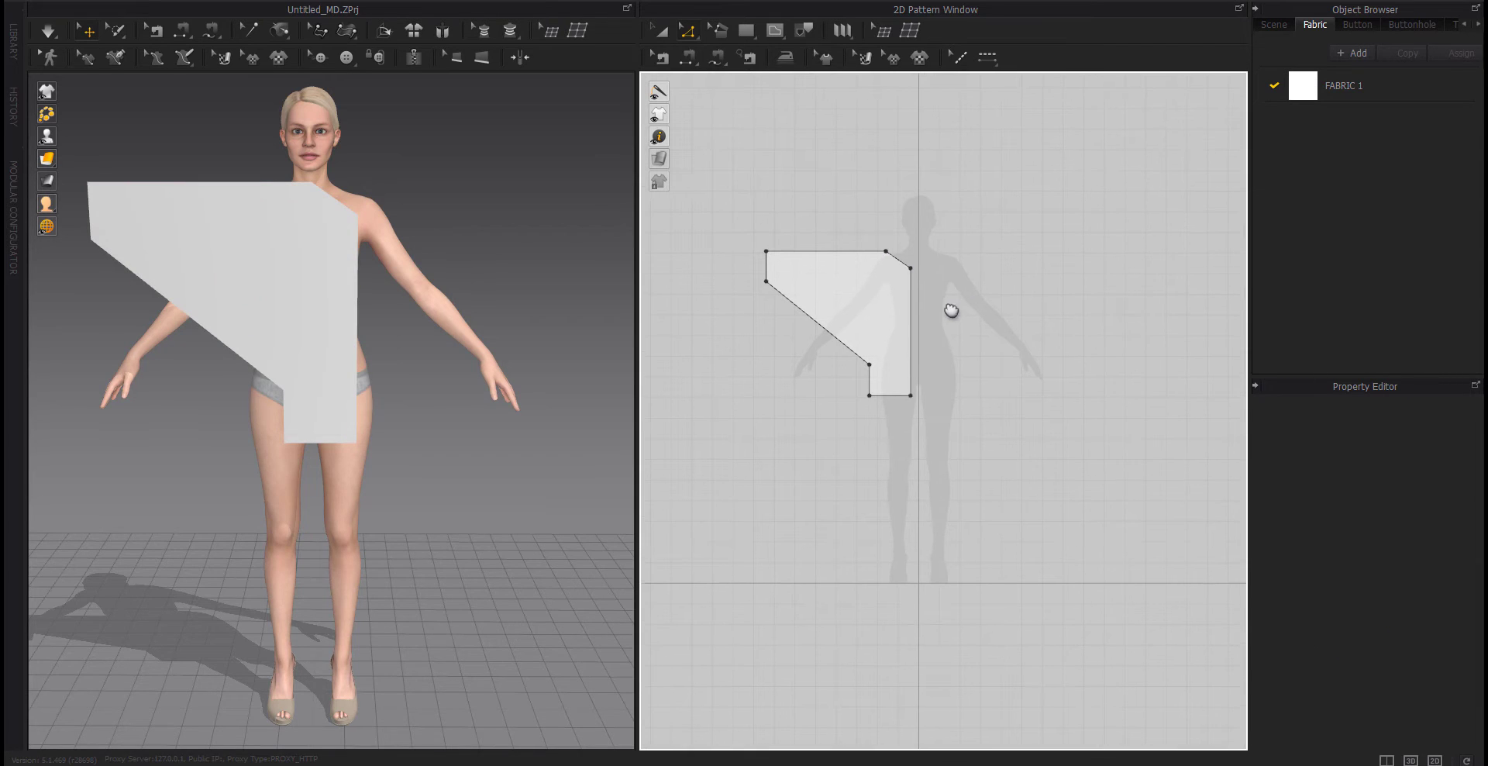
click(880, 312)
right_click(881, 312)
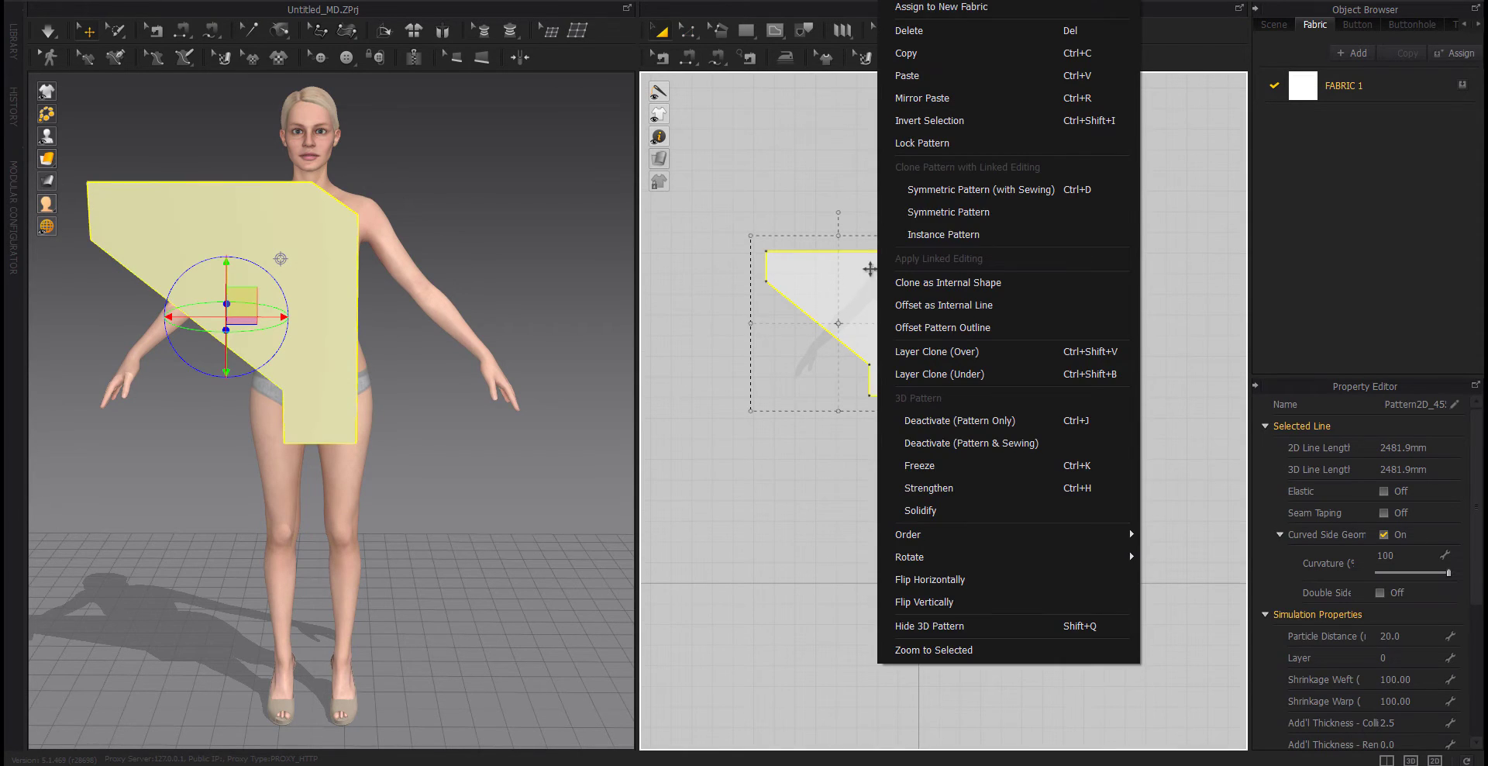
click(905, 215)
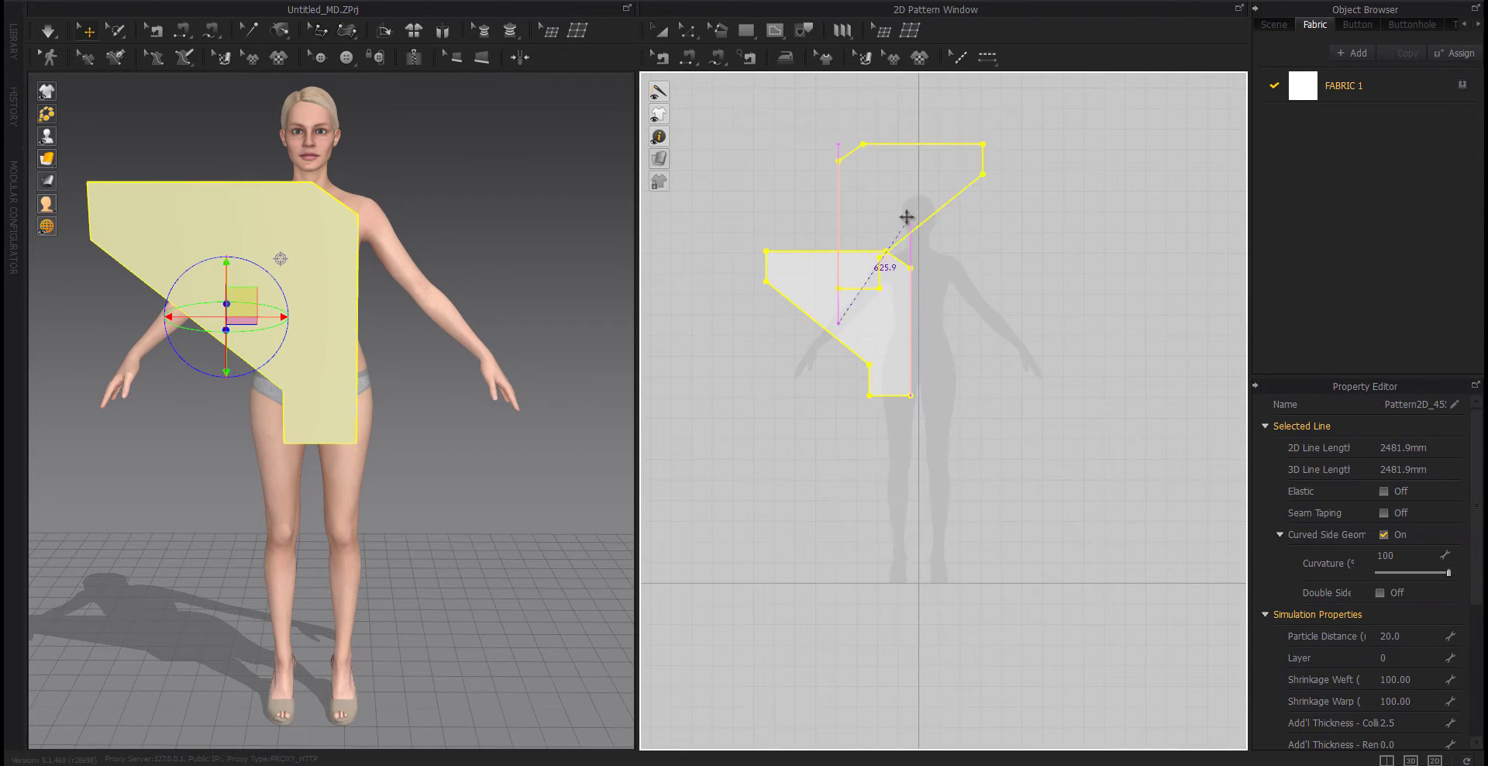
click(1088, 374)
Paste a copy of both front patterns level with the originals, about 2129 mm to the side.
scroll(1100, 406, down, 3)
middle_drag(1007, 419, 773, 467)
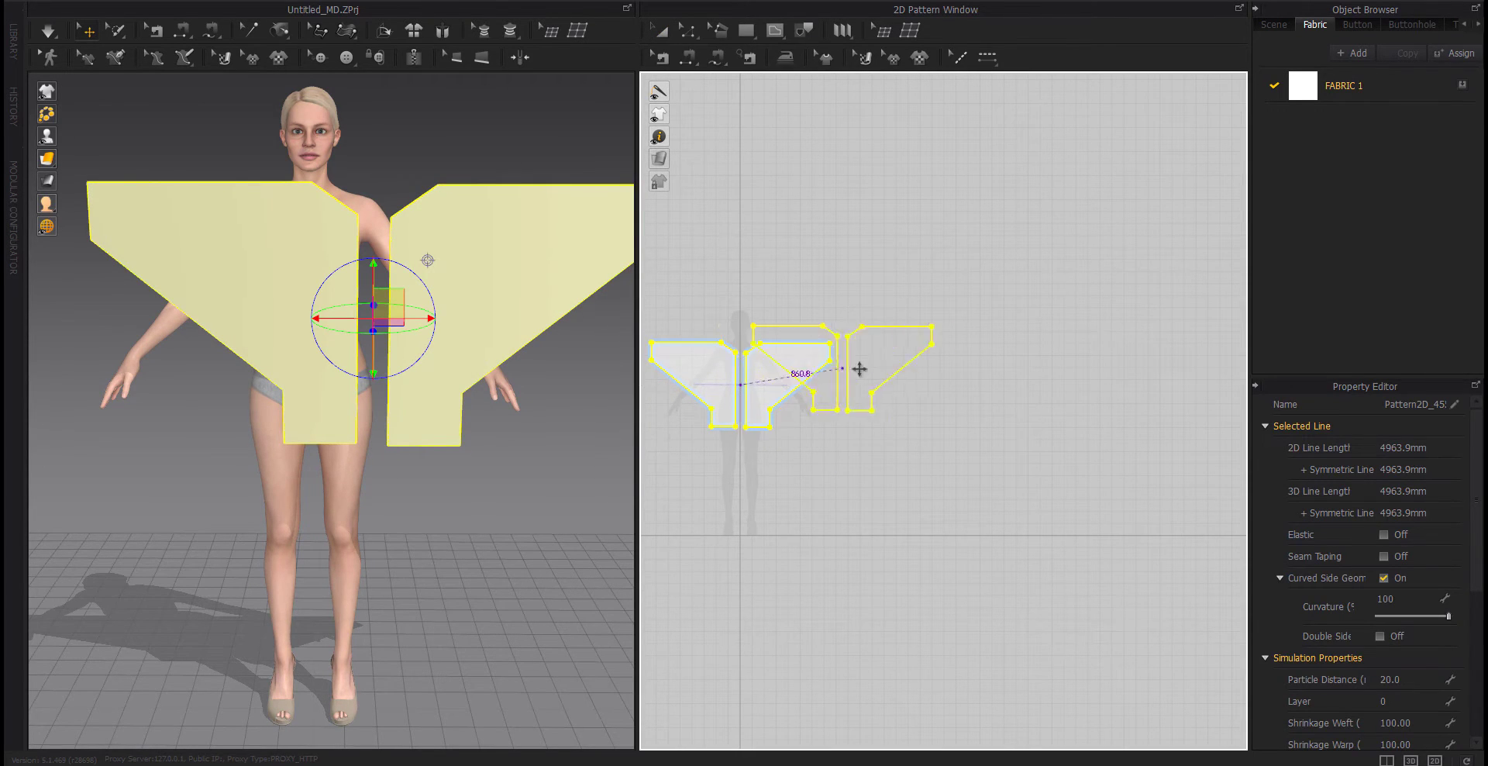
drag(860, 369, 984, 387)
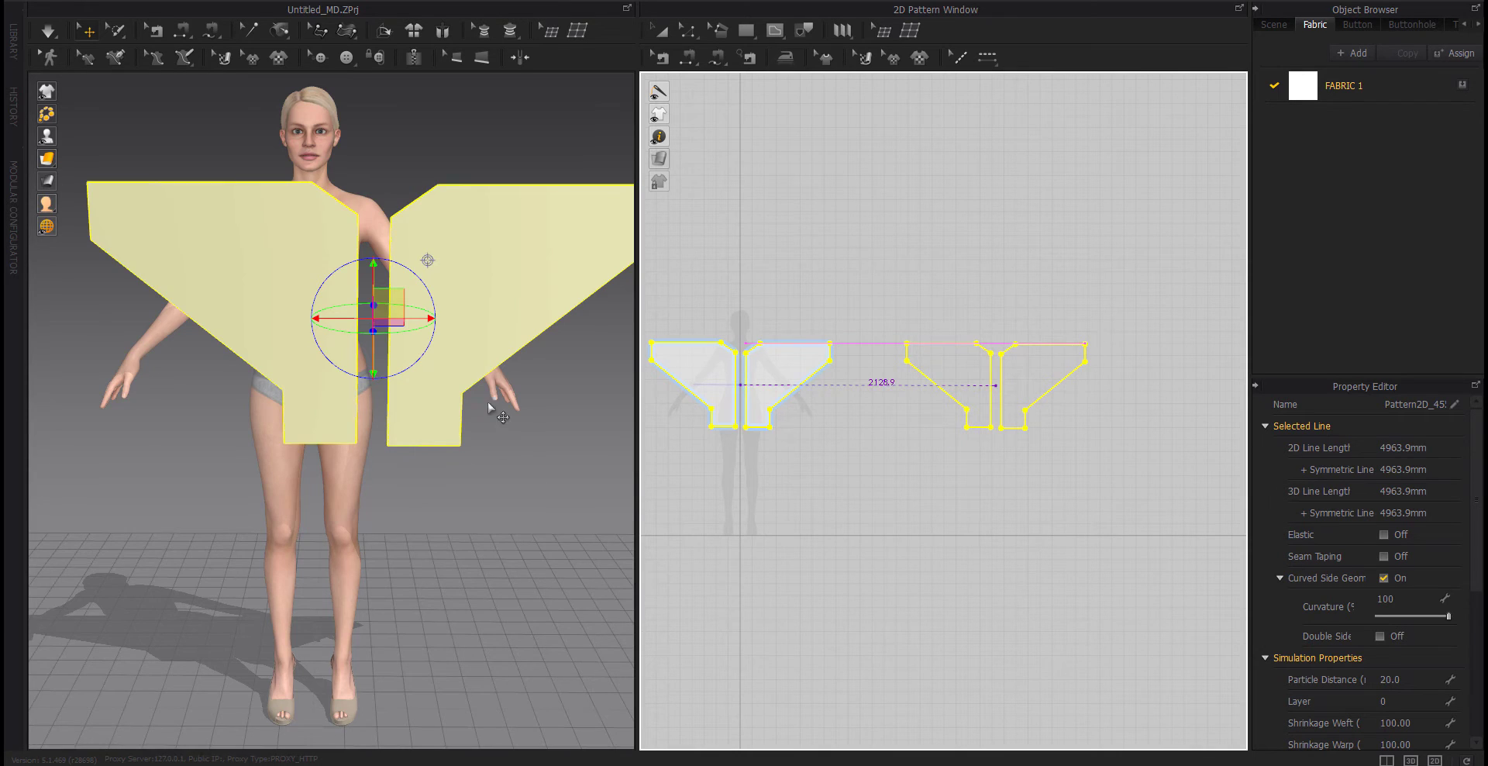
Move the copied patterns in the 3D scene to the avatar and place them behind its back.
scroll(506, 411, down, 3)
right_drag(506, 411, 521, 448)
scroll(521, 448, down, 2)
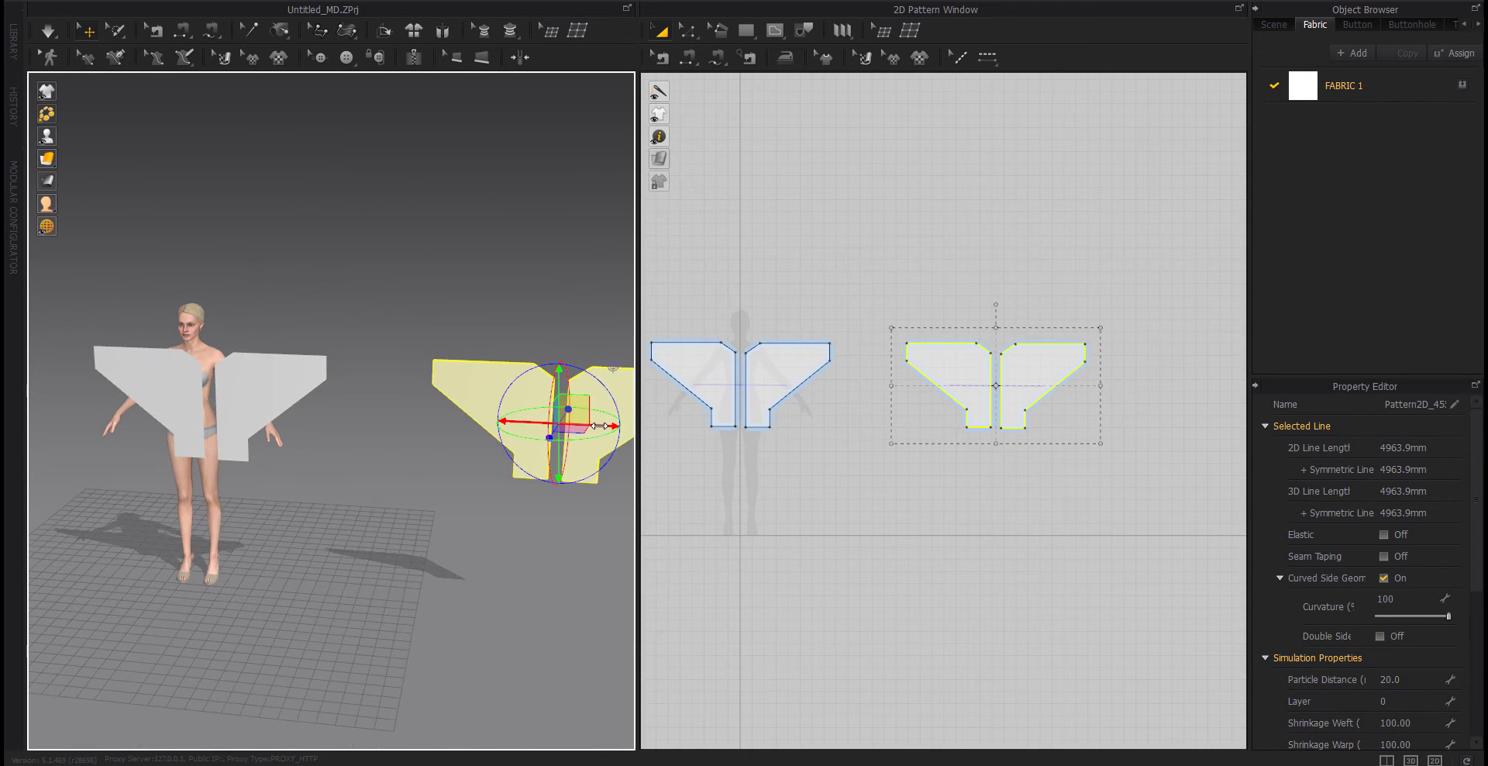
drag(599, 425, 233, 410)
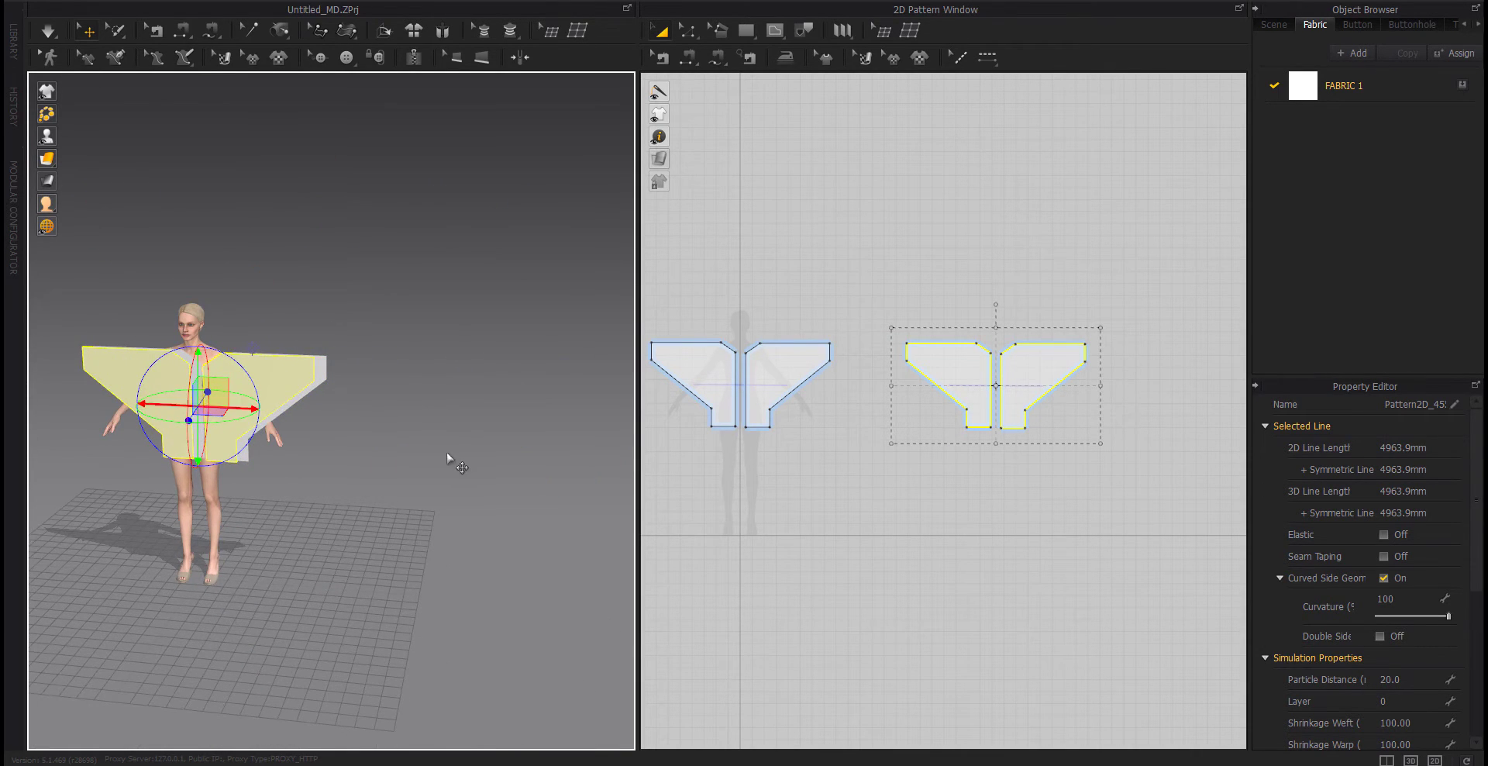
right_drag(446, 452, 278, 495)
drag(490, 255, 552, 260)
middle_drag(544, 279, 400, 414)
scroll(401, 414, up, 3)
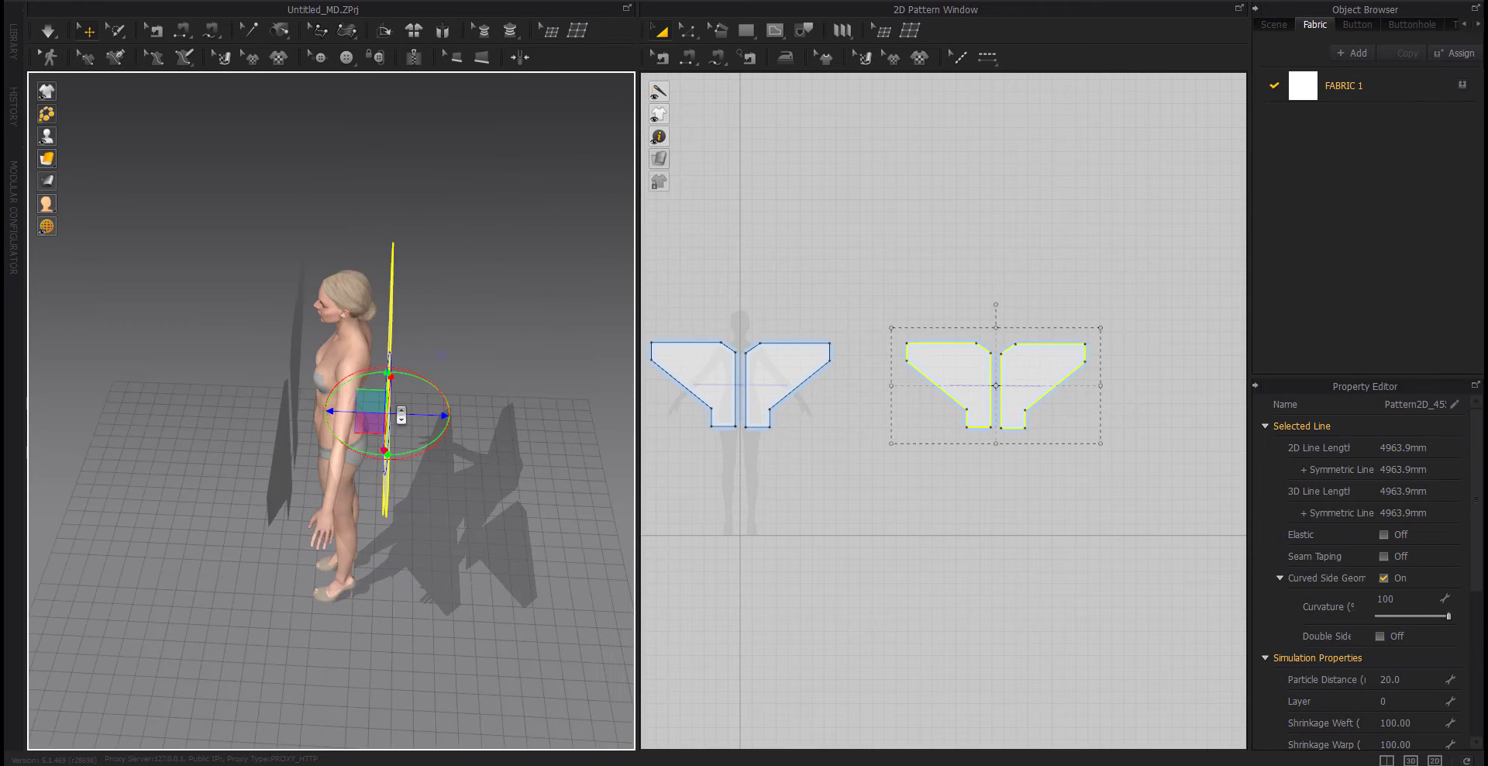
Flip the back patterns in the 3D scene so their outer faces point away from the avatar.
right_drag(401, 414, 401, 467)
right_click(363, 337)
click(411, 467)
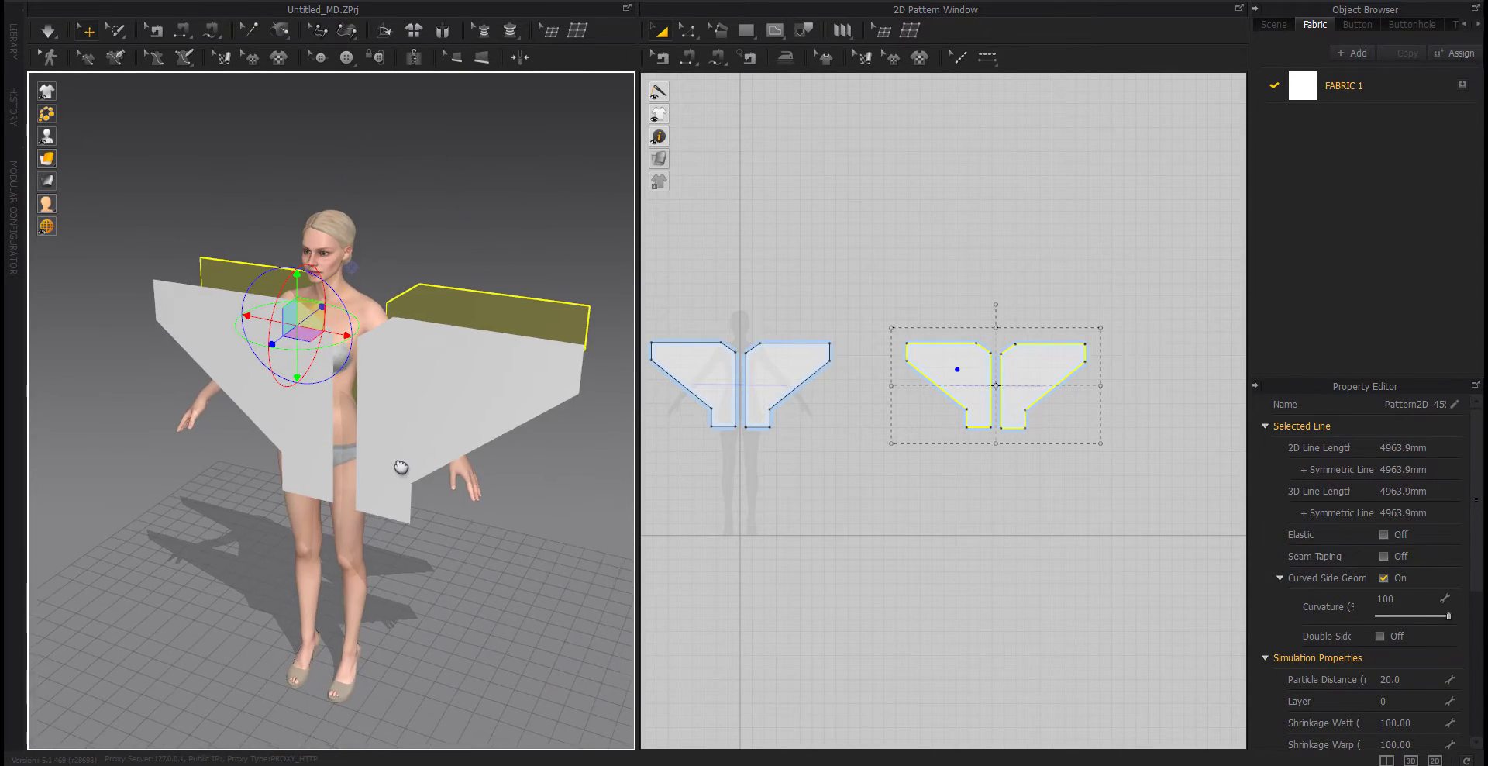
Select both front patterns and centre them on the avatar in the 3D front view.
middle_drag(401, 467, 416, 450)
drag(863, 299, 580, 521)
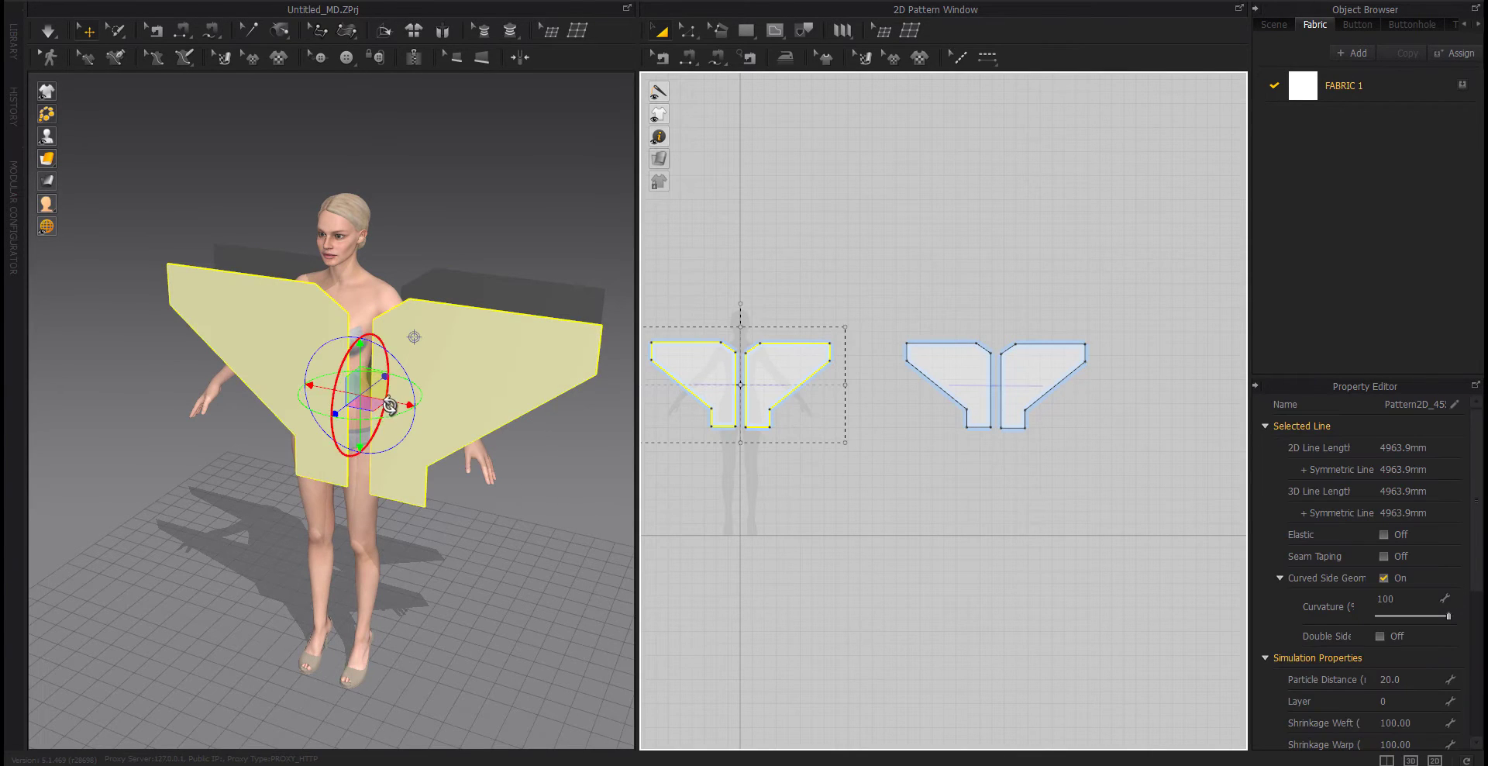
key(2)
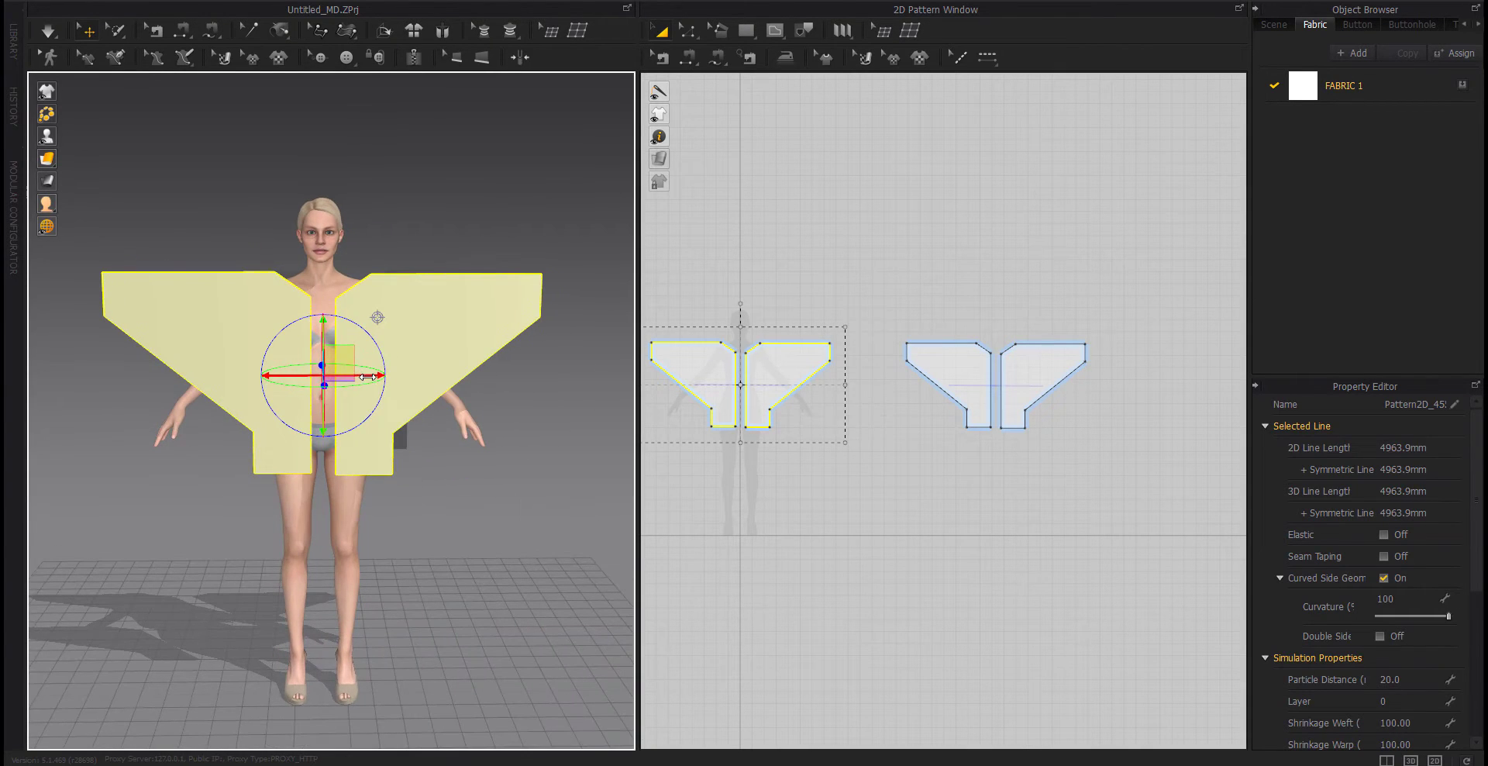
click(777, 425)
Sew the 580 mm top edges of both front patterns to the matching top edges of the back patterns.
click(693, 58)
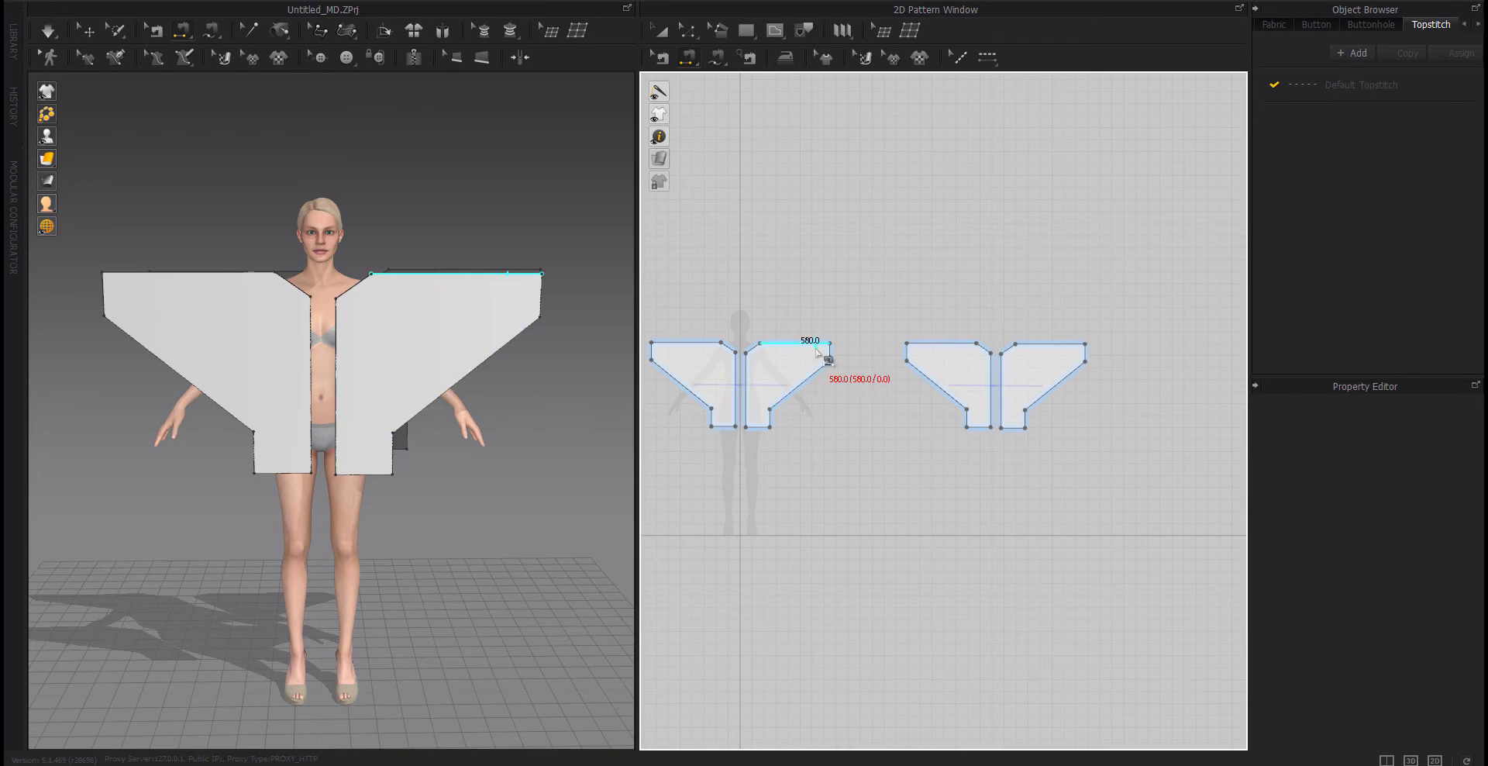
click(925, 350)
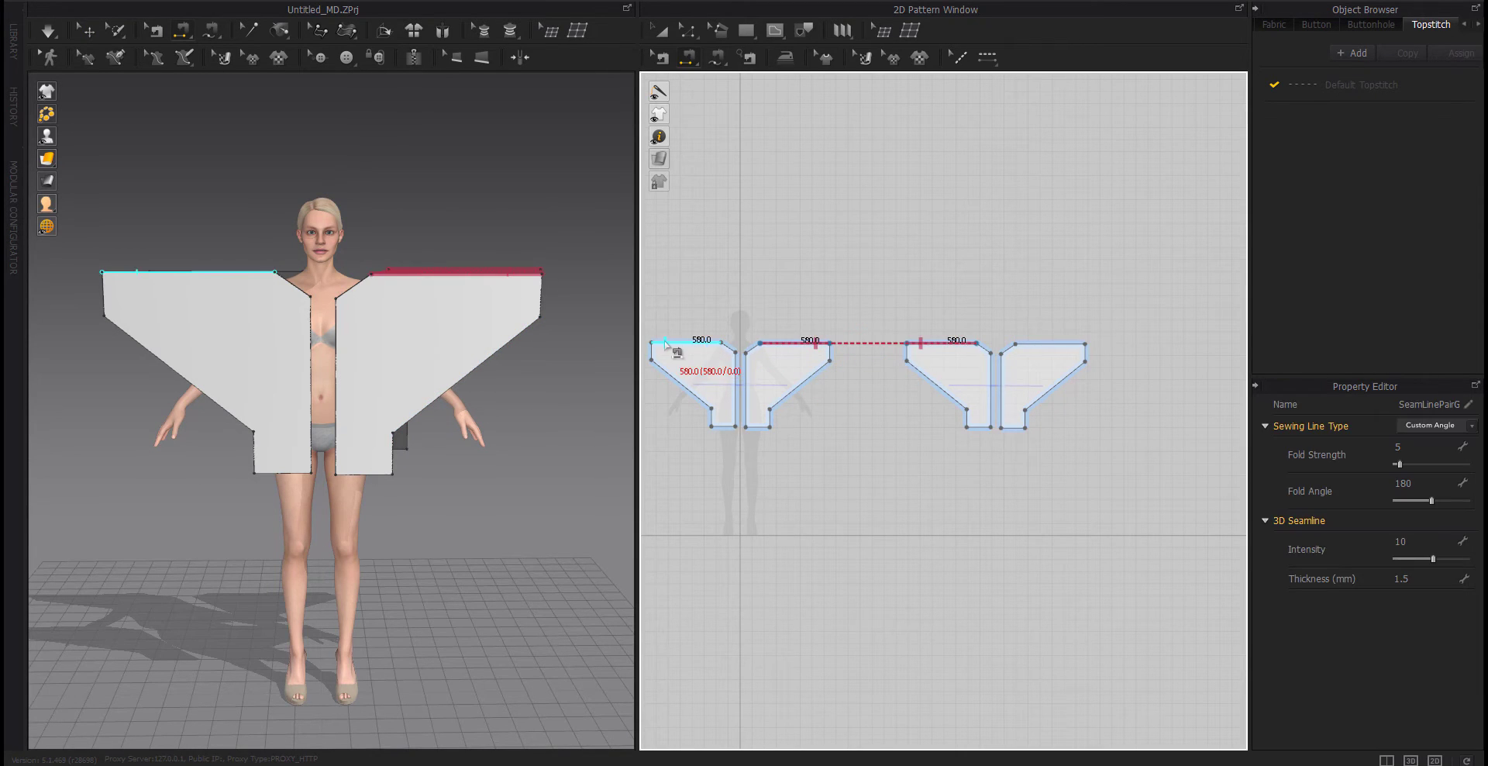
click(665, 343)
Sew the diagonal underarm edges of both front patterns to the matching diagonal edges of the back patterns.
click(949, 377)
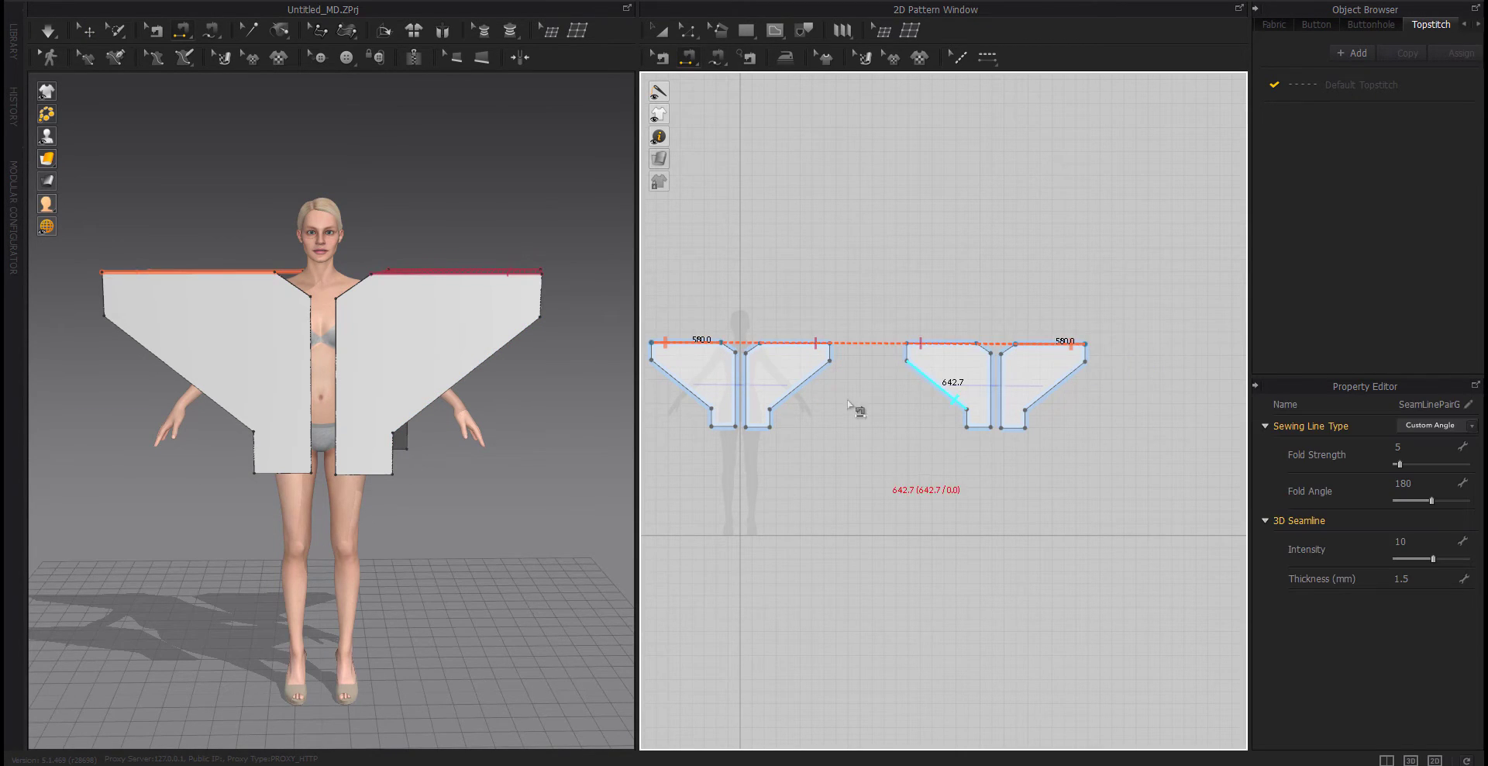
click(824, 377)
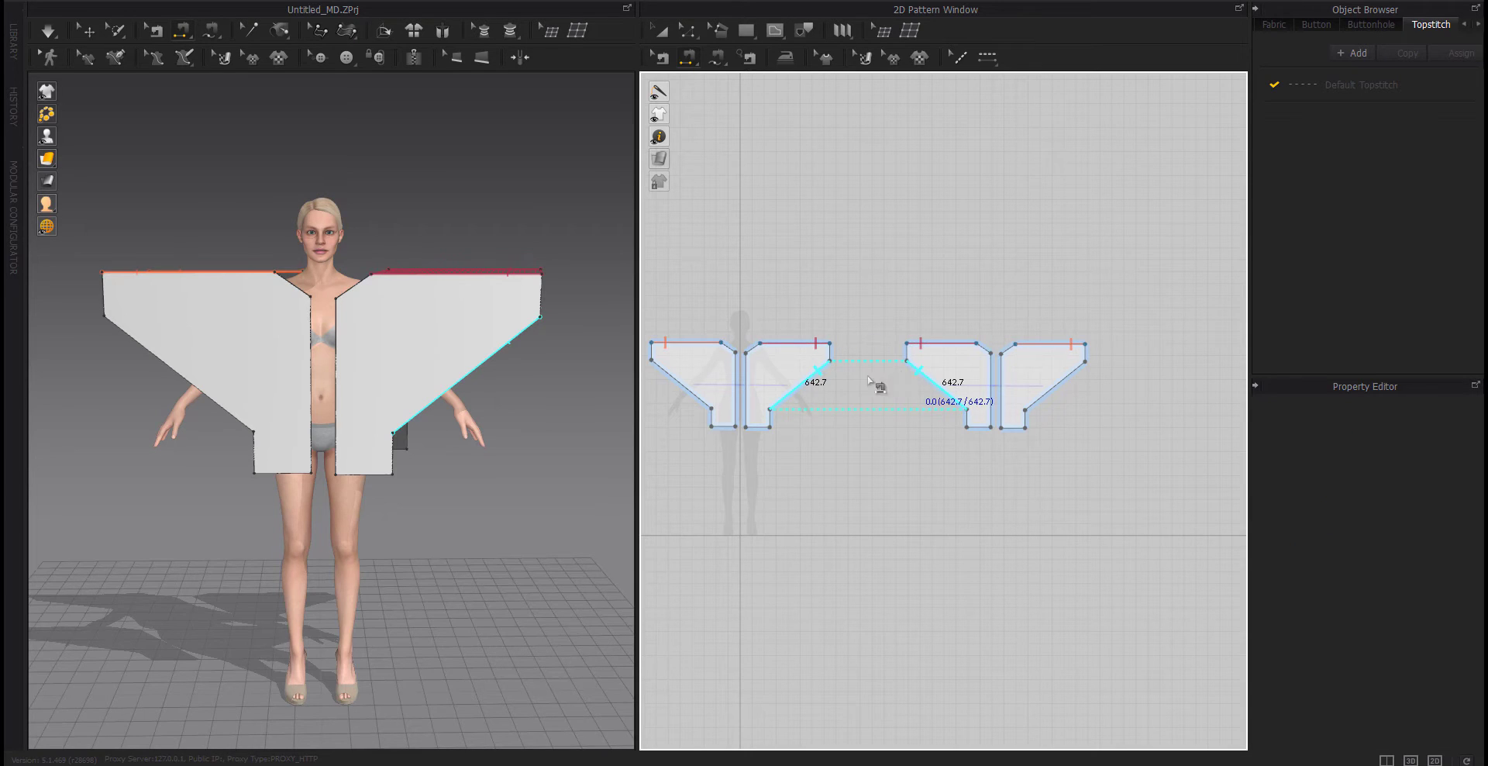
click(876, 380)
click(682, 384)
click(1084, 380)
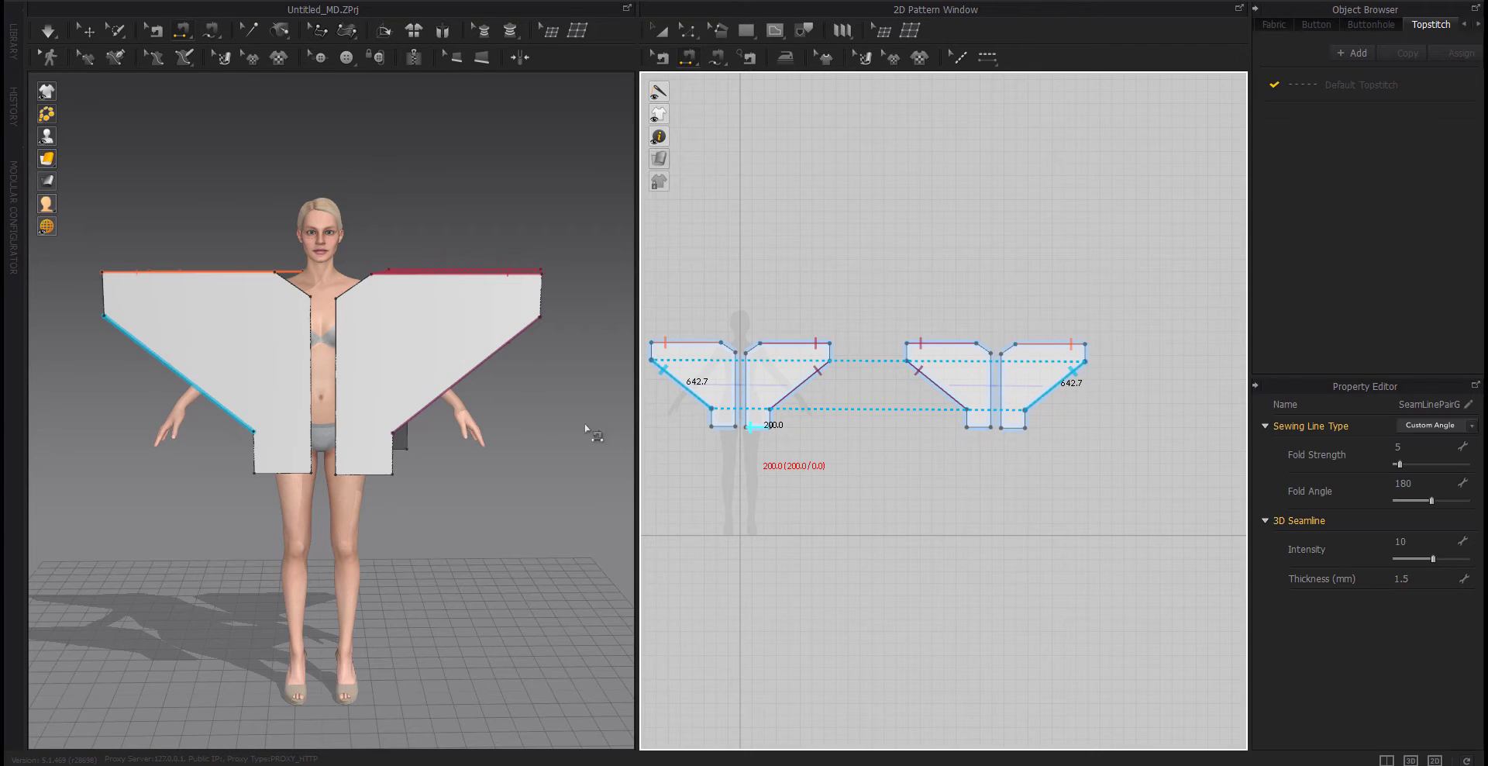
Sew the 150 mm lower side edges of both front patterns to the matching side edges of the back patterns.
right_drag(591, 424, 489, 431)
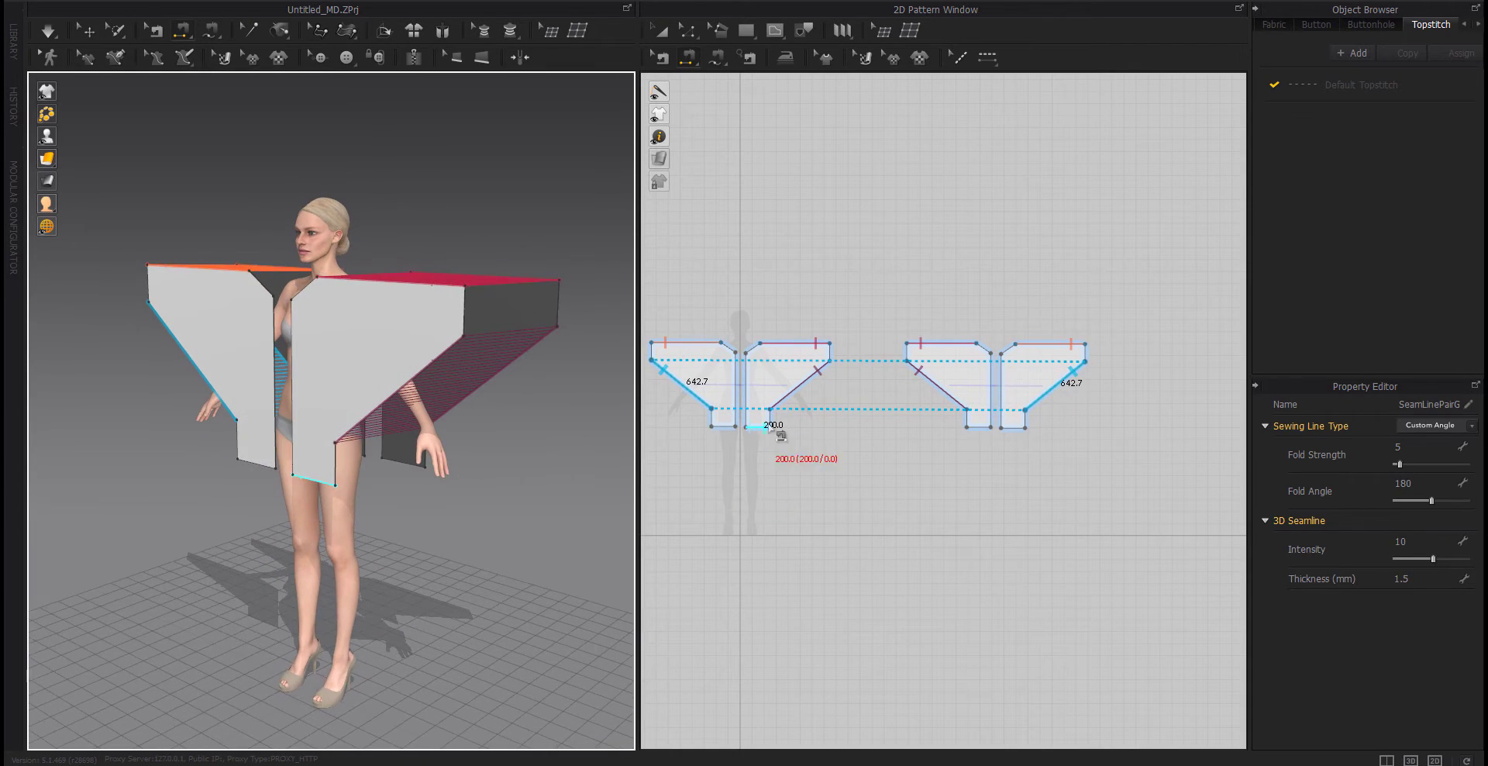
click(775, 419)
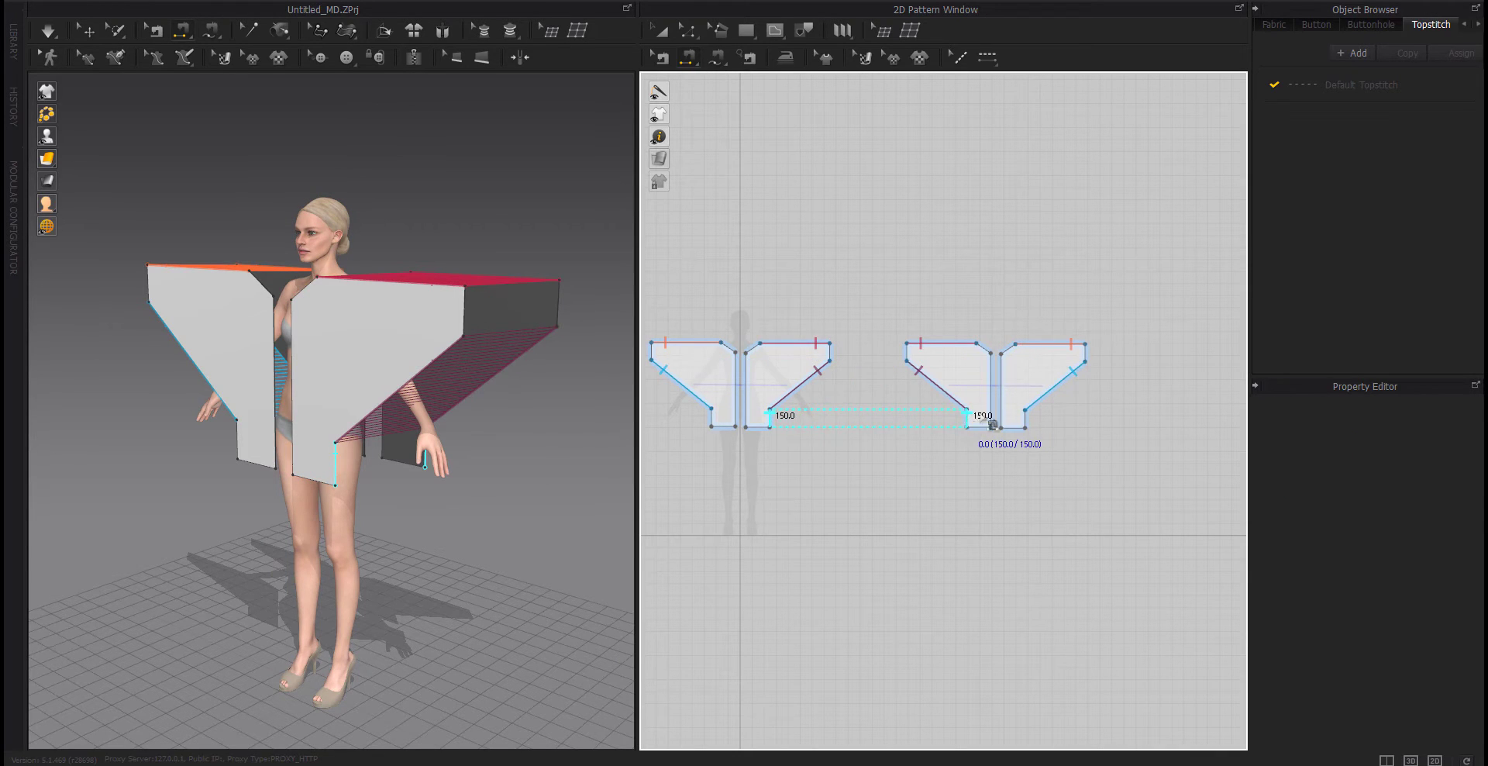
click(980, 419)
right_drag(480, 465, 271, 469)
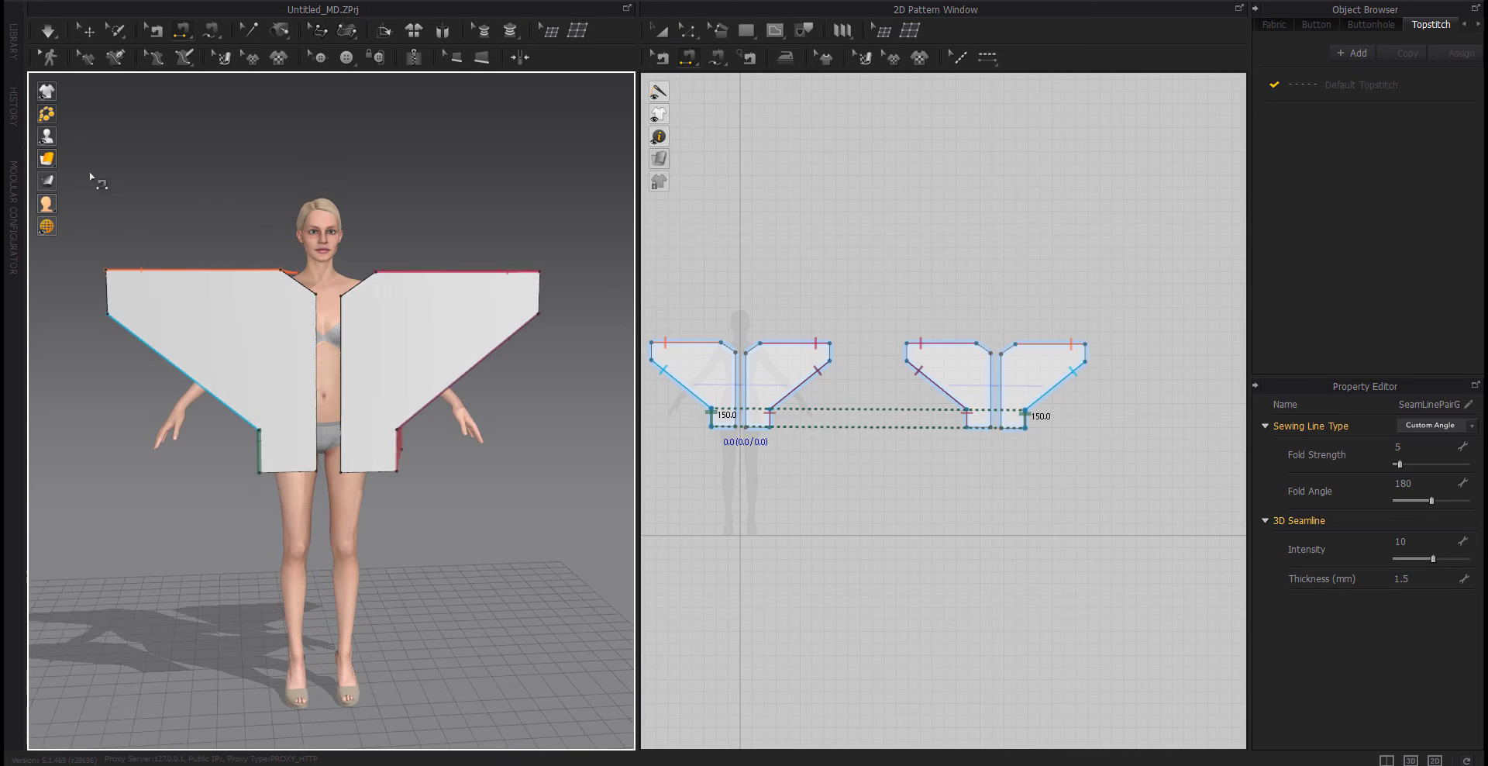
Switch the 3D garment to a see-through display to inspect the seams between front and back patterns.
click(137, 138)
right_drag(359, 336, 355, 344)
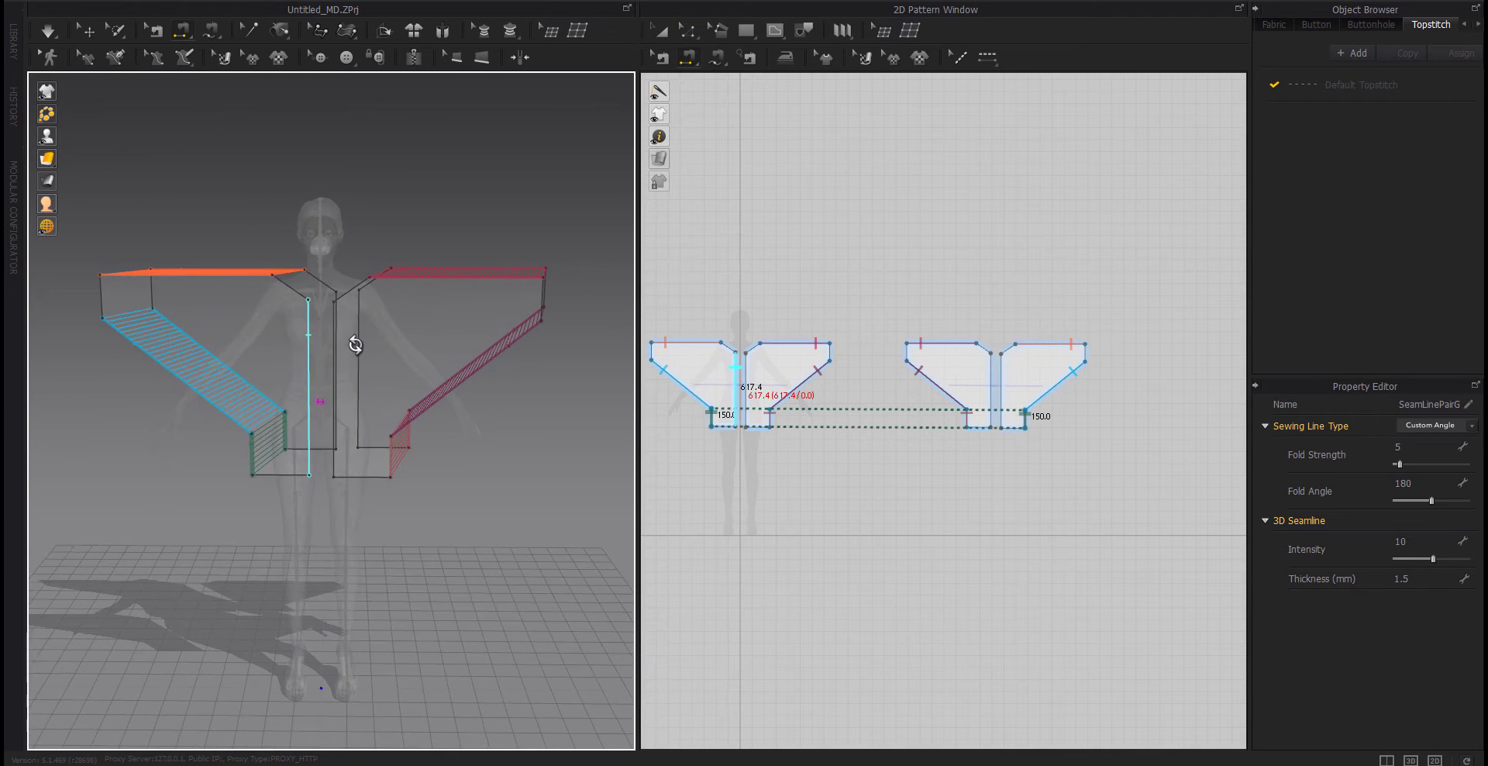
Rotate the avatar's left and right arms up to a horizontal pose, in line with the sleeve patterns.
click(366, 296)
drag(426, 289, 440, 204)
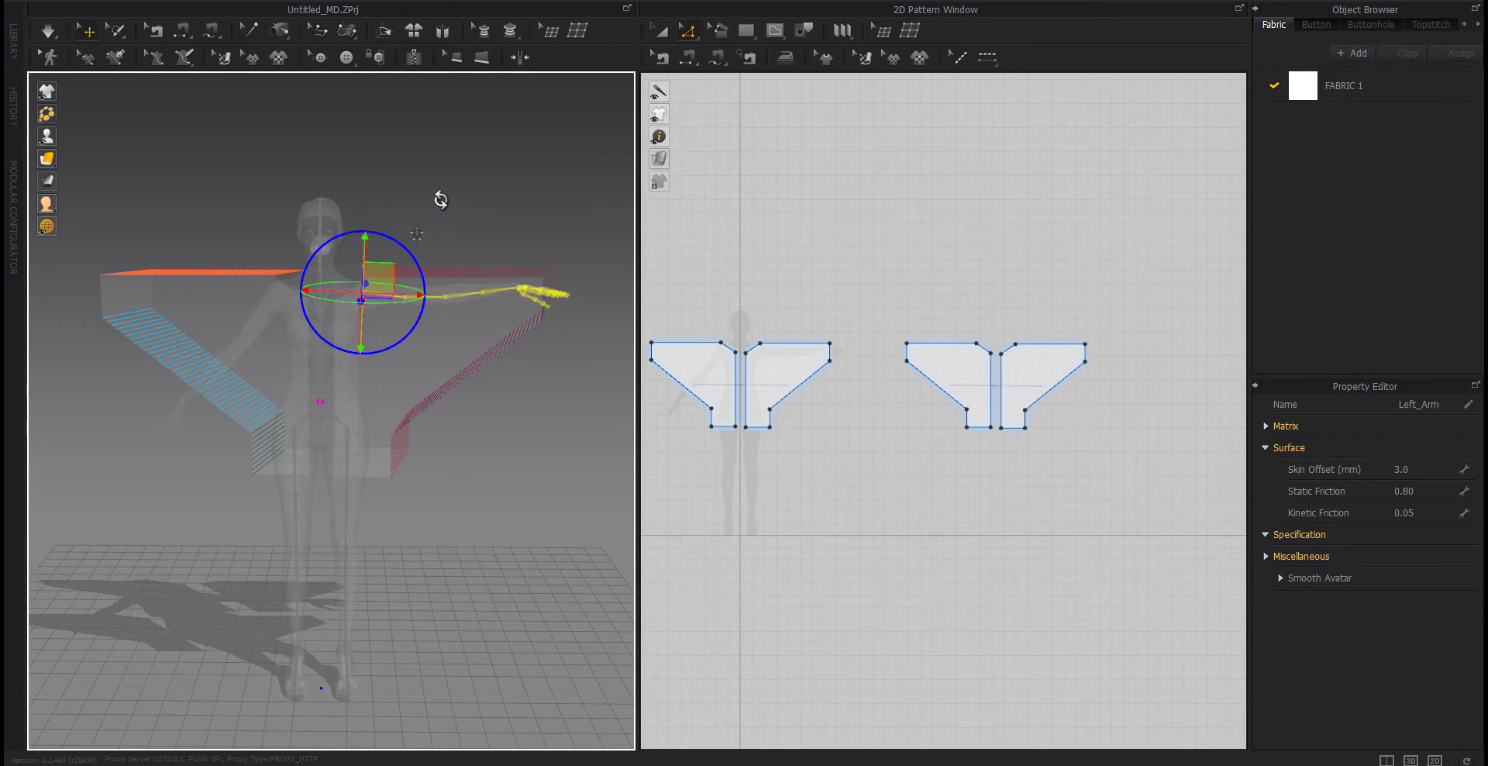
click(269, 297)
drag(218, 301, 223, 247)
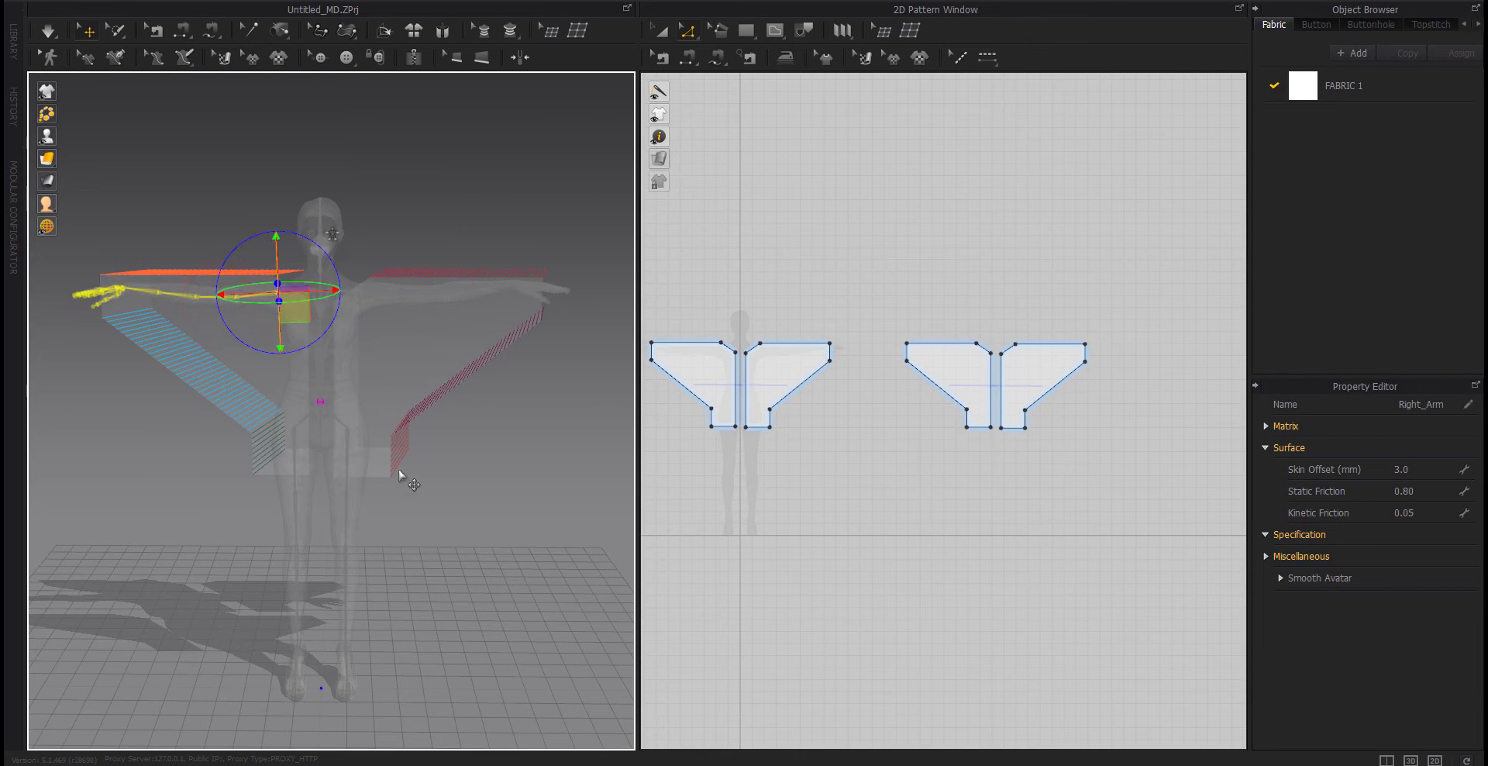
click(482, 465)
click(133, 138)
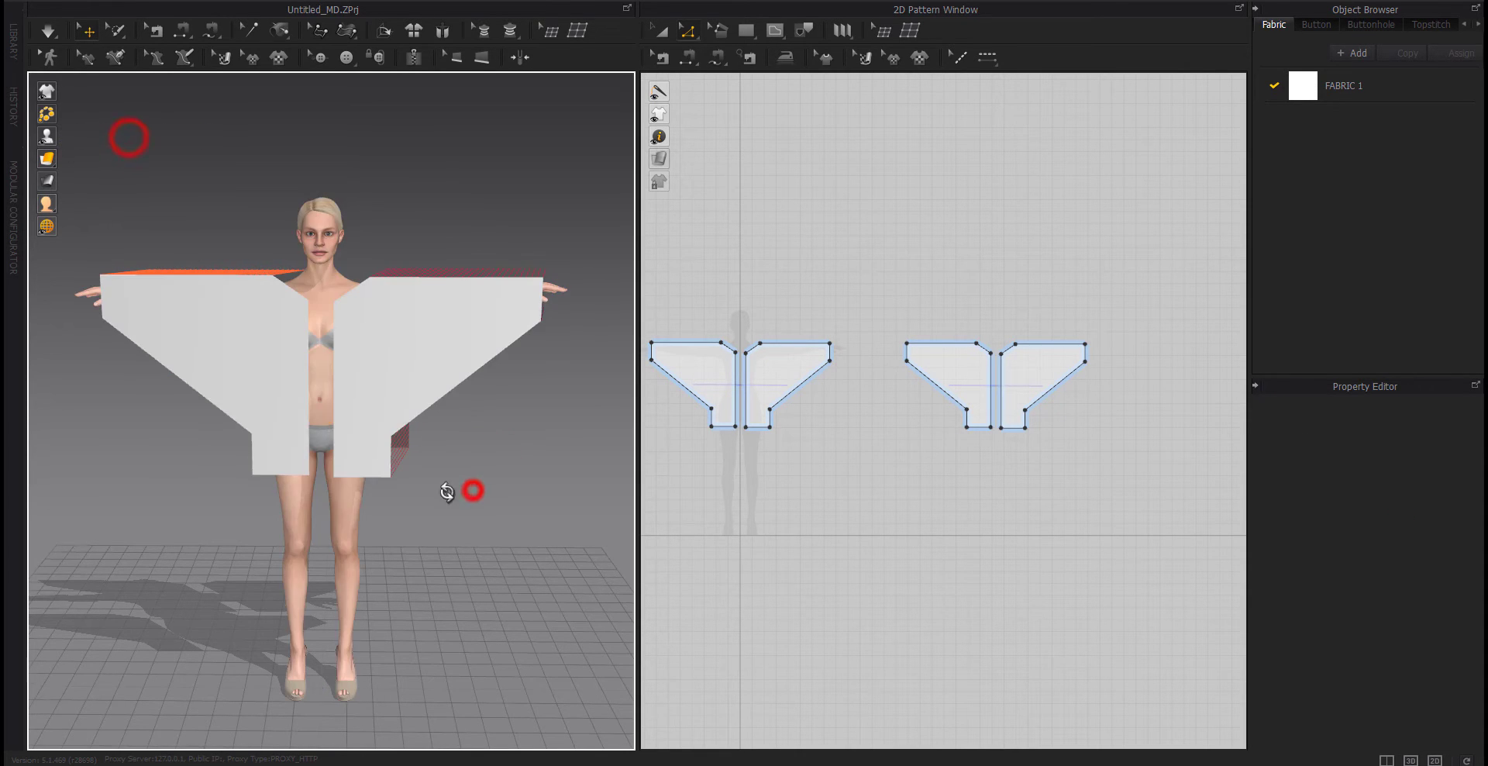
Try draping the garment with its centre edges still unsewn and undo the simulation.
mouse_move(447, 492)
right_down()
mouse_move(259, 492)
mouse_move(239, 475)
mouse_move(443, 495)
right_up()
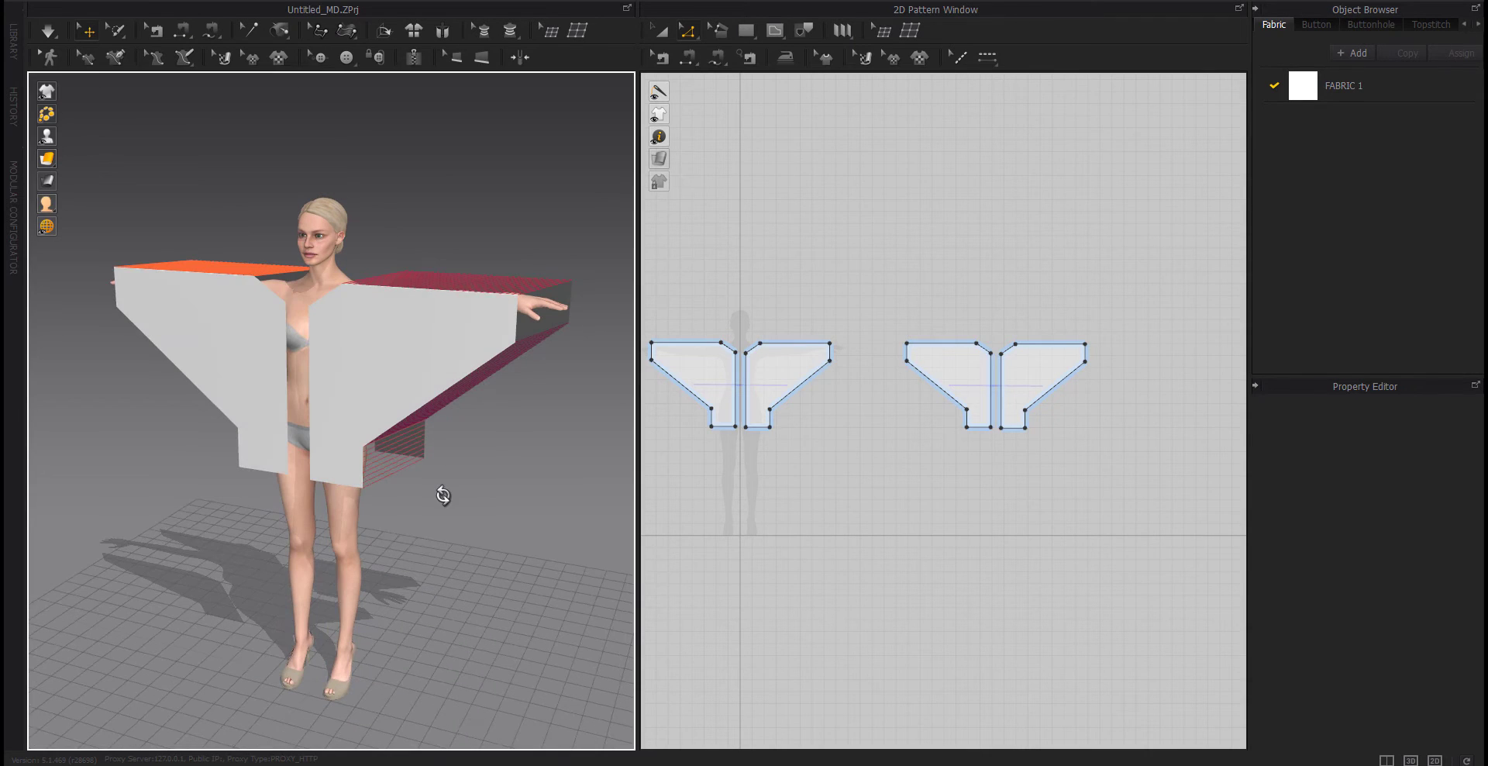
key(space)
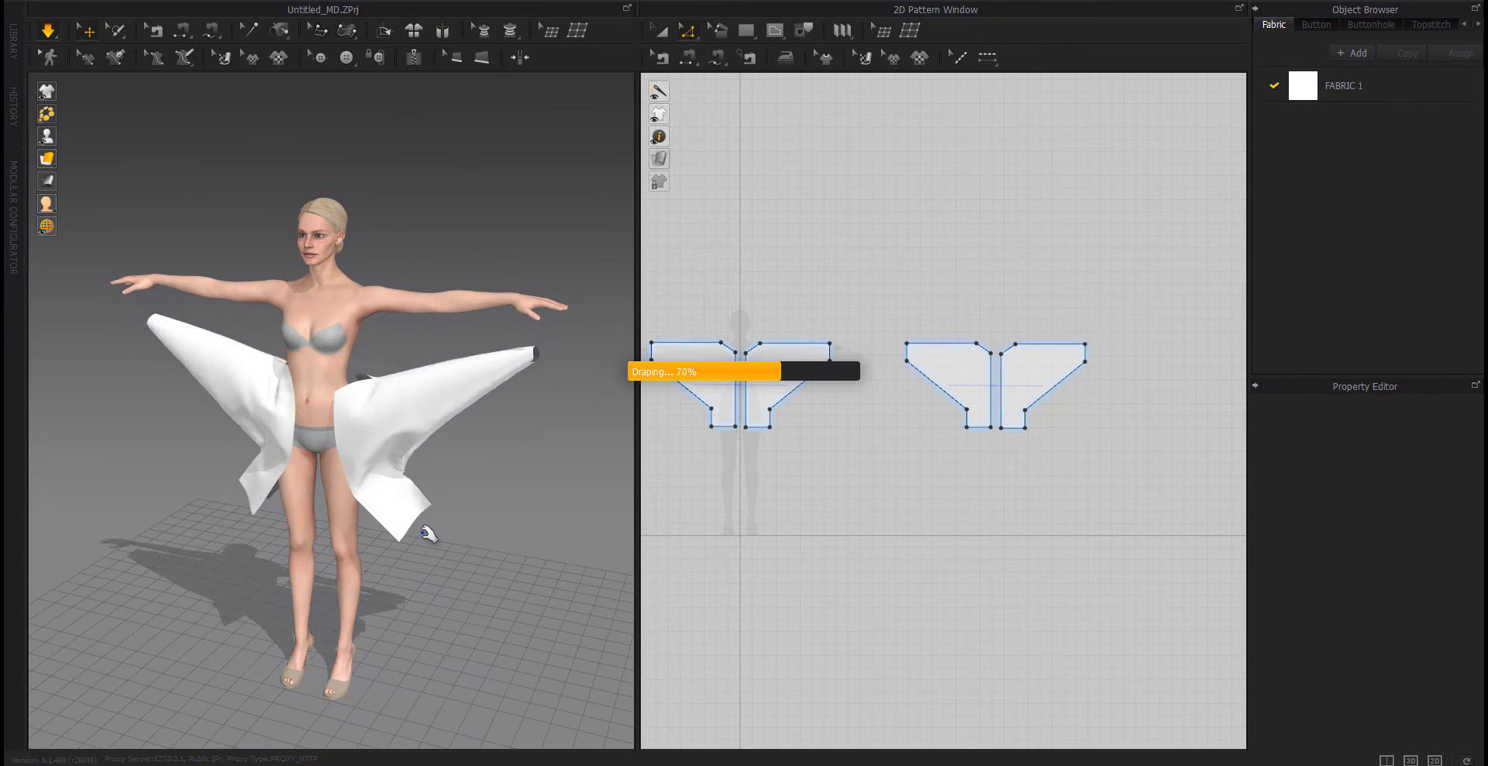
key(ctrl+z)
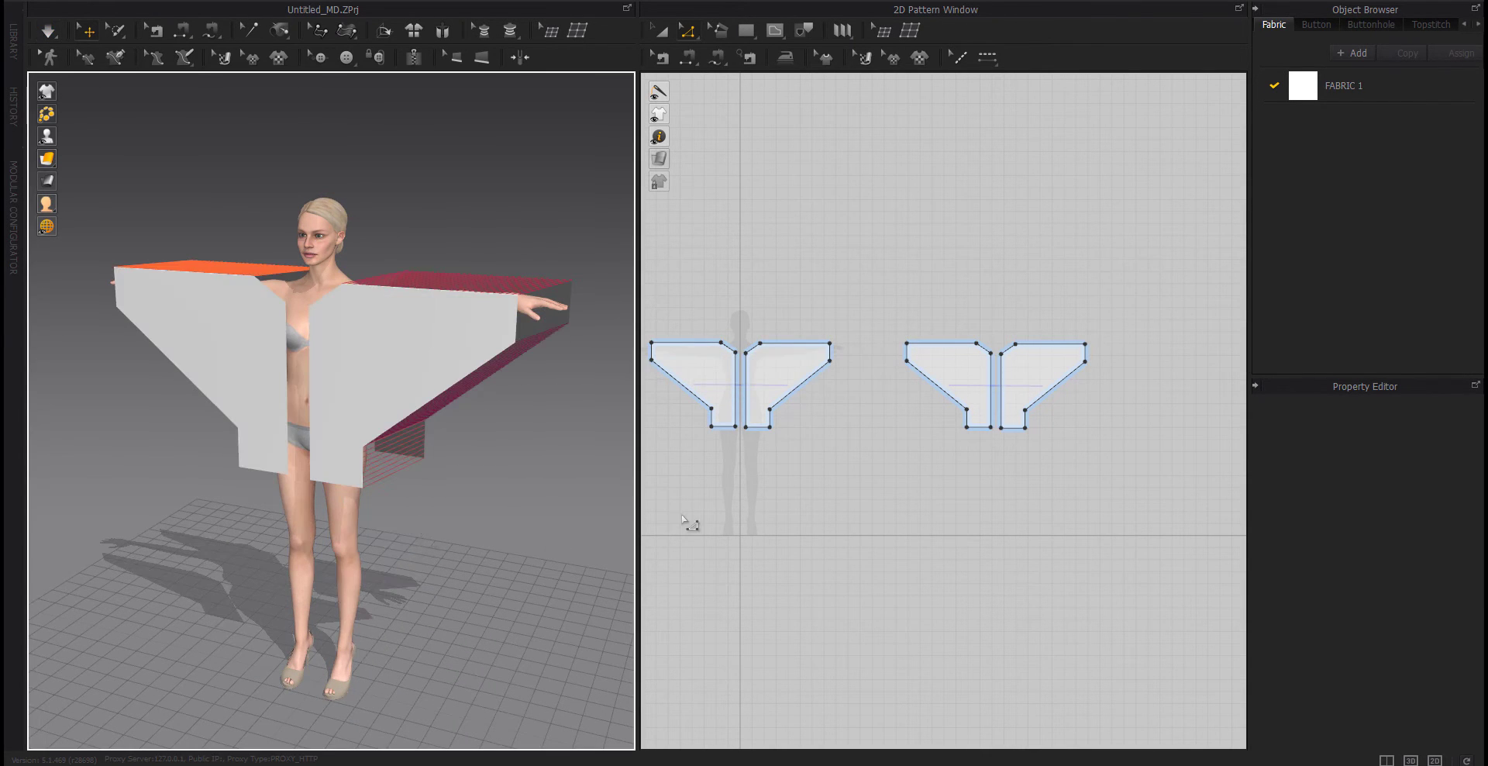
Sew the two centre front edges together and the two centre back edges together, with a trial drape that is undone.
click(687, 56)
click(721, 371)
click(742, 373)
click(981, 371)
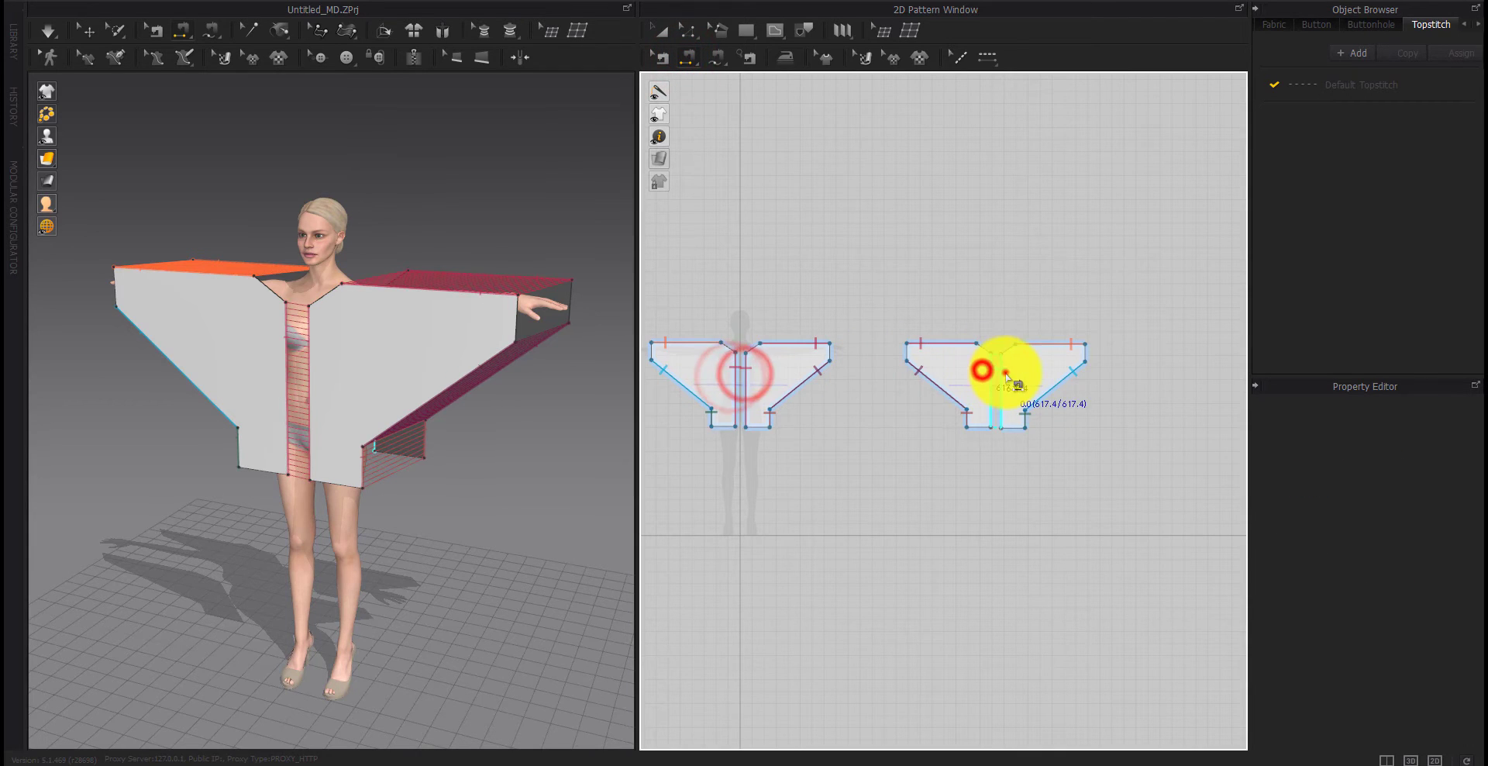
click(1002, 380)
key(space)
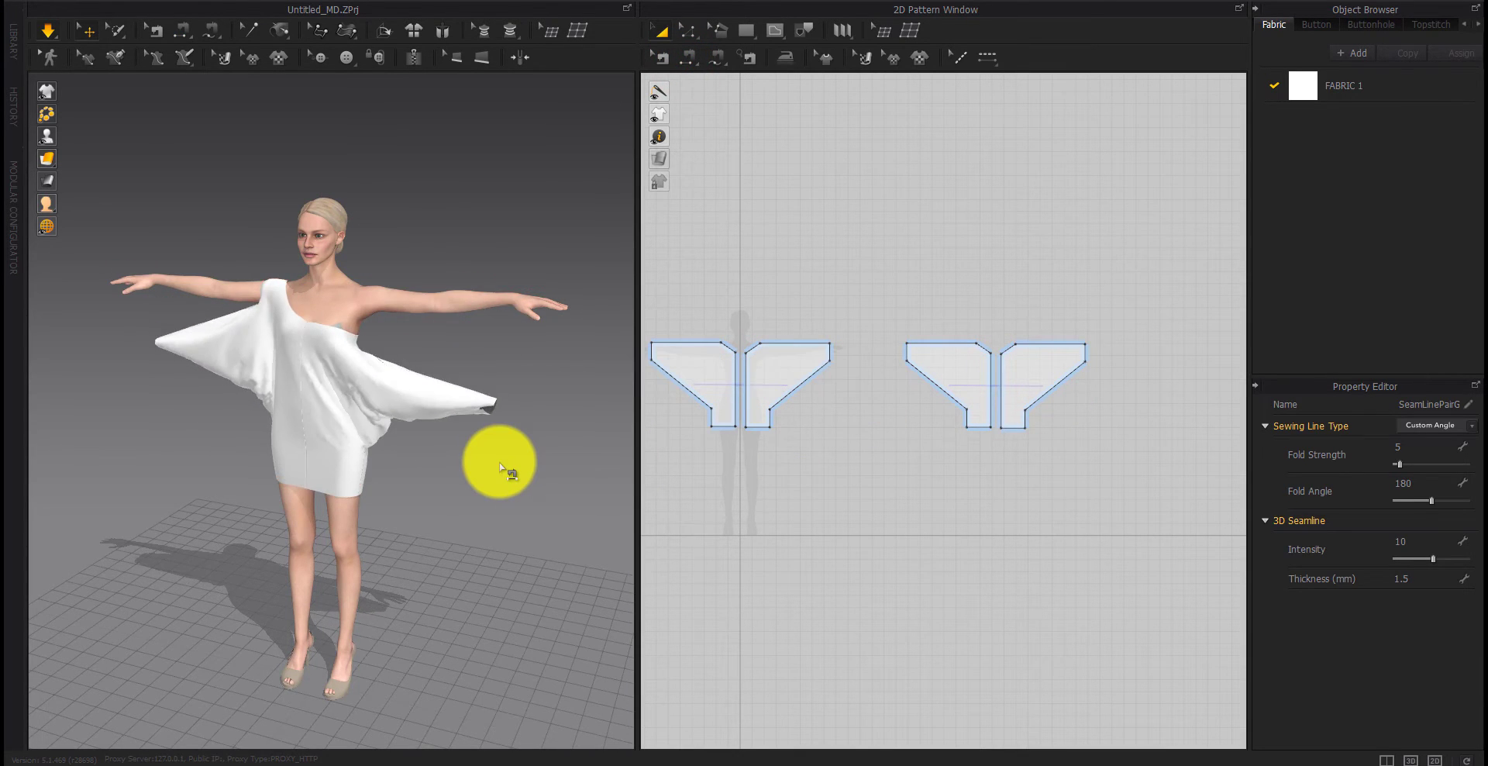
key(ctrl+z)
Move the front and back patterns on the avatar's left side closer to the body and arm.
click(361, 351)
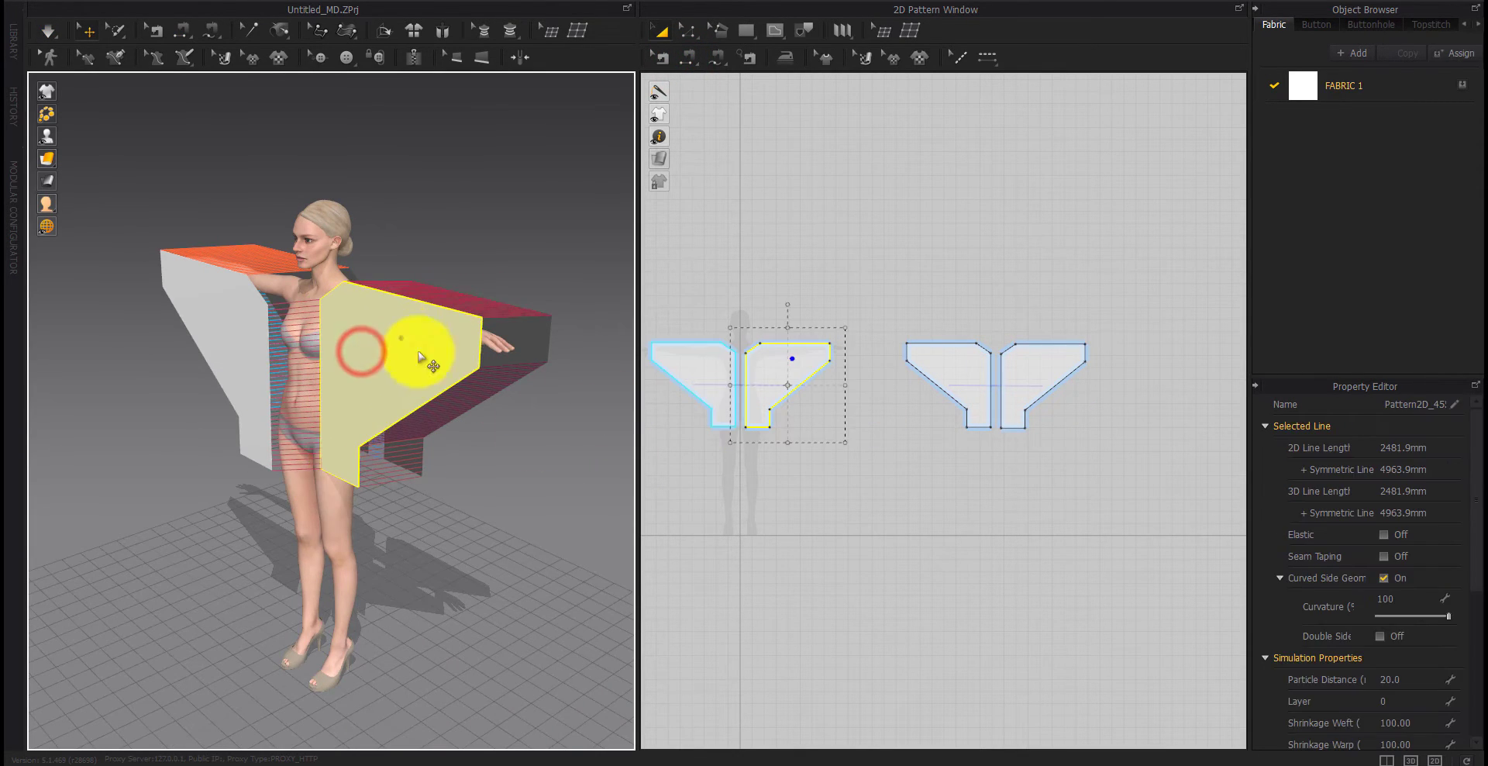
right_drag(418, 356, 480, 457)
click(496, 389)
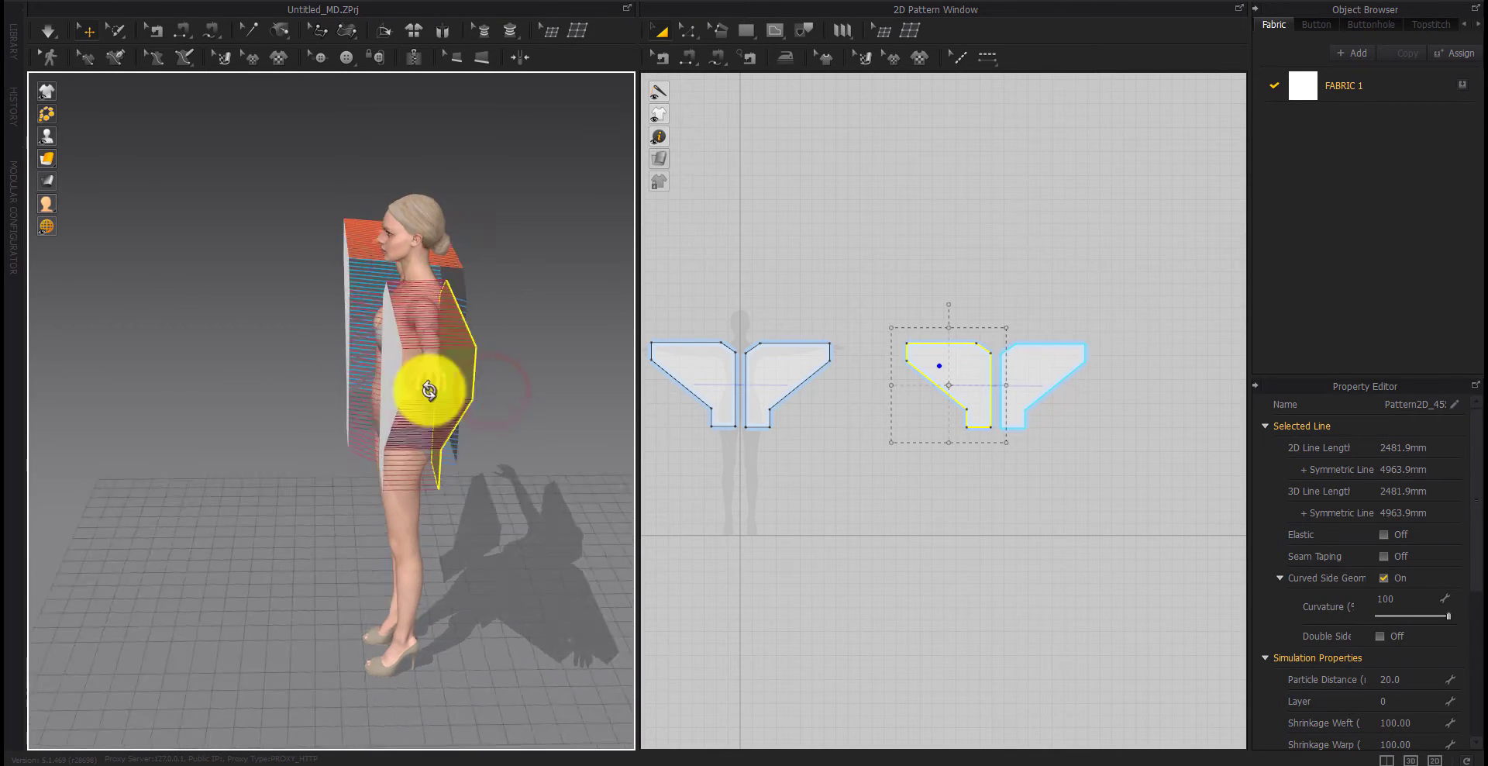
right_drag(430, 390, 593, 404)
scroll(593, 404, up, 3)
right_drag(465, 538, 515, 510)
Move the front and back patterns on the avatar's right side closer to the body and arm.
click(443, 508)
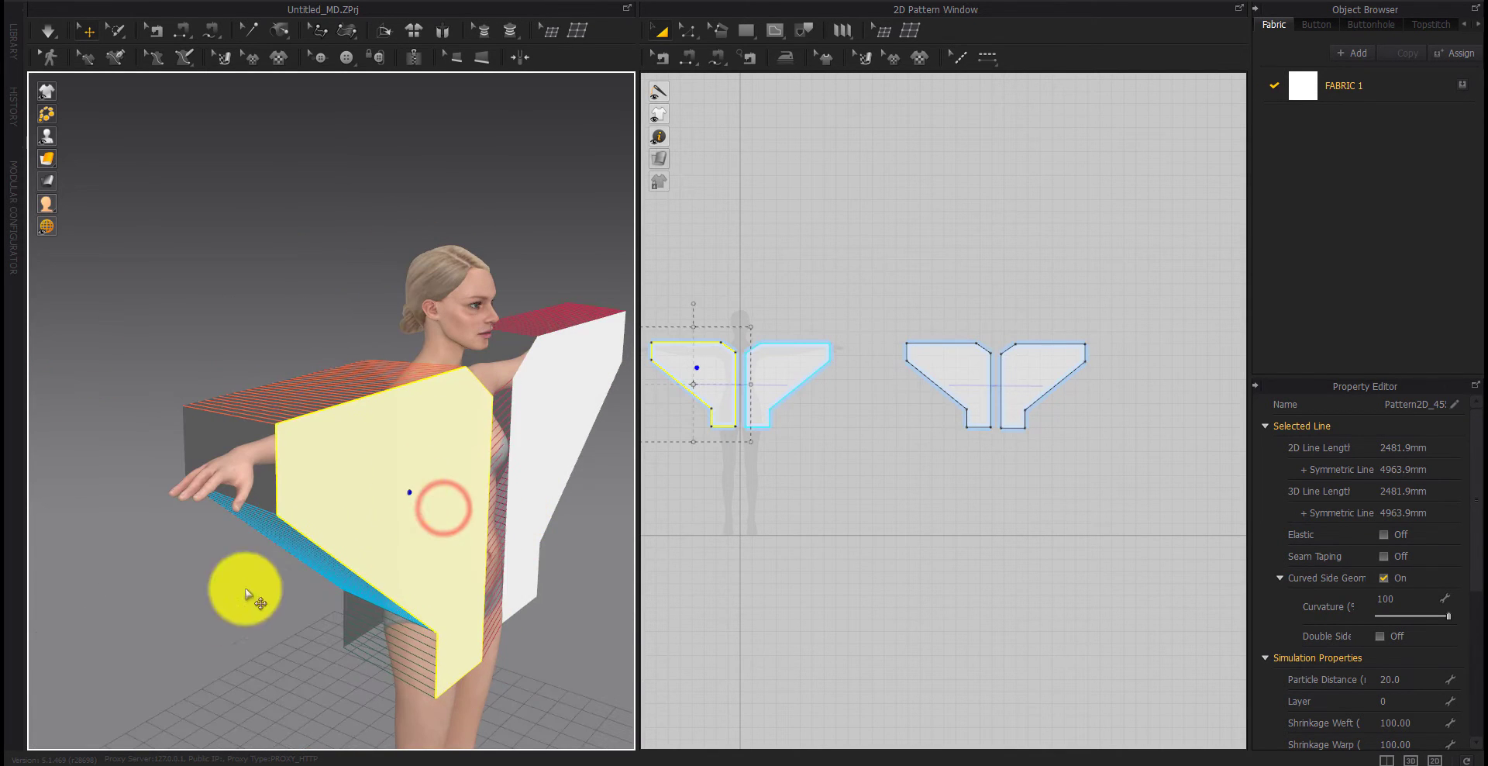
right_drag(244, 589, 300, 603)
drag(428, 513, 412, 511)
drag(223, 510, 266, 510)
right_drag(387, 585, 303, 610)
scroll(398, 614, down, 4)
middle_drag(455, 639, 390, 605)
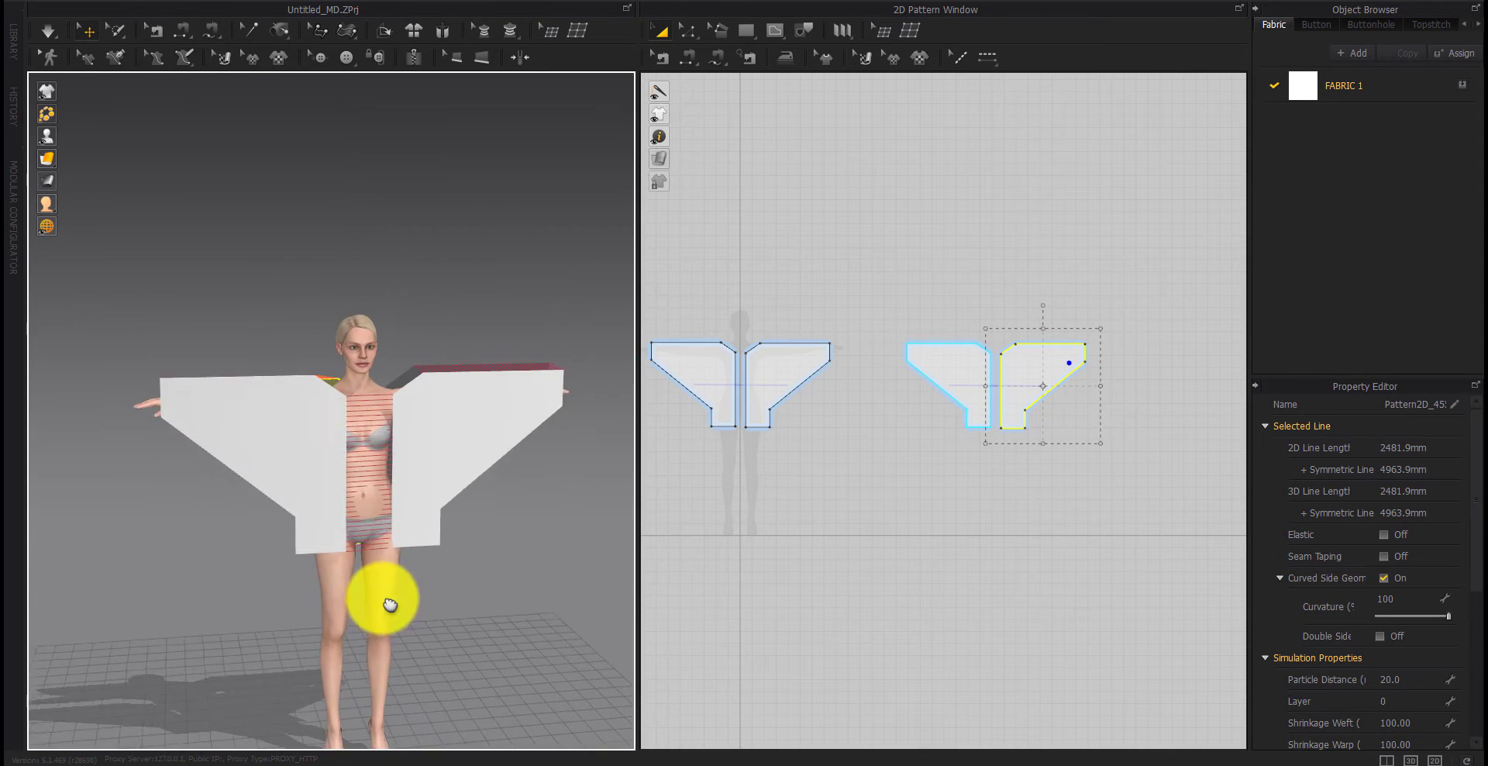
Simulate the garment's drape on the avatar and tug the front fabric at the right sleeve into place.
right_drag(390, 604, 336, 591)
key(space)
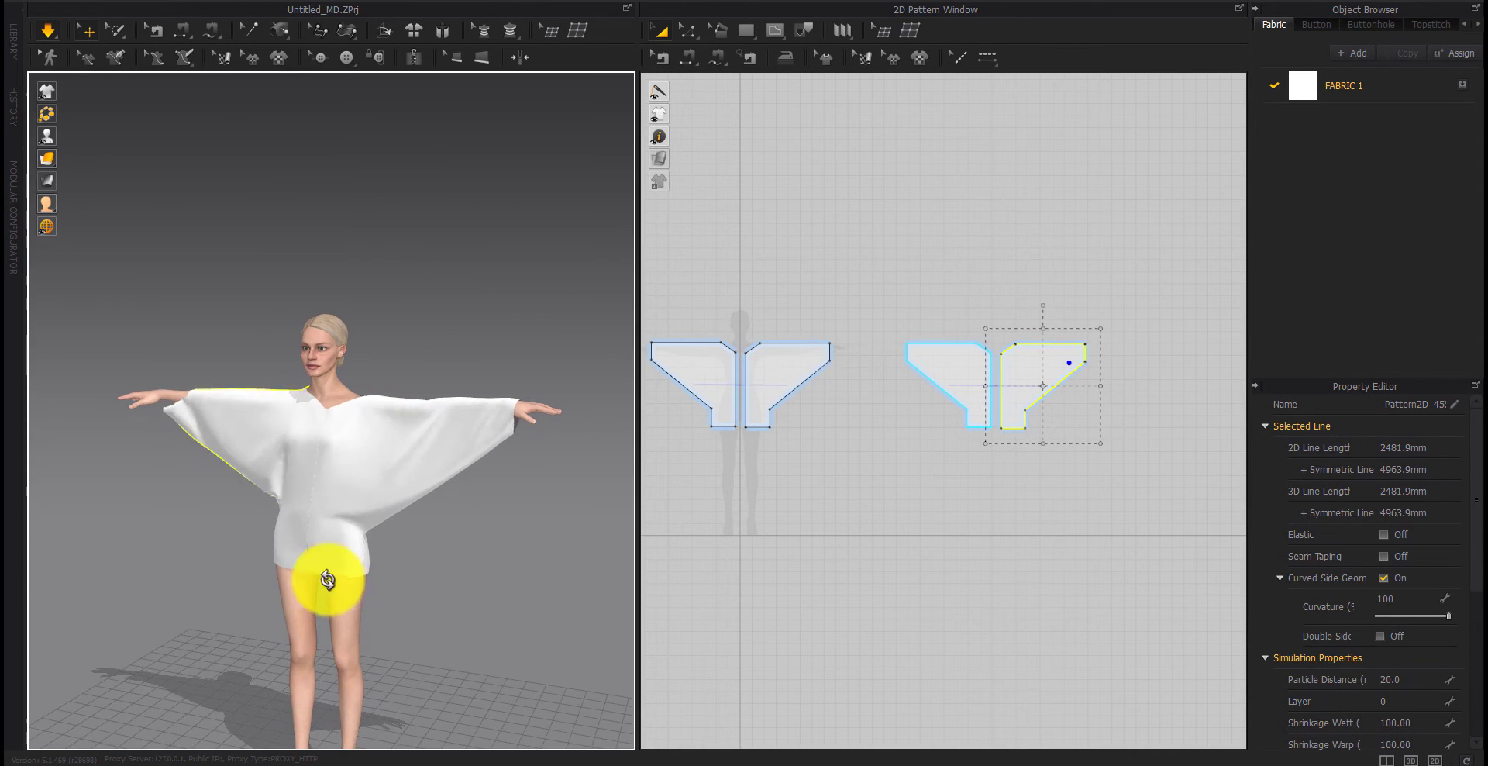
click(190, 386)
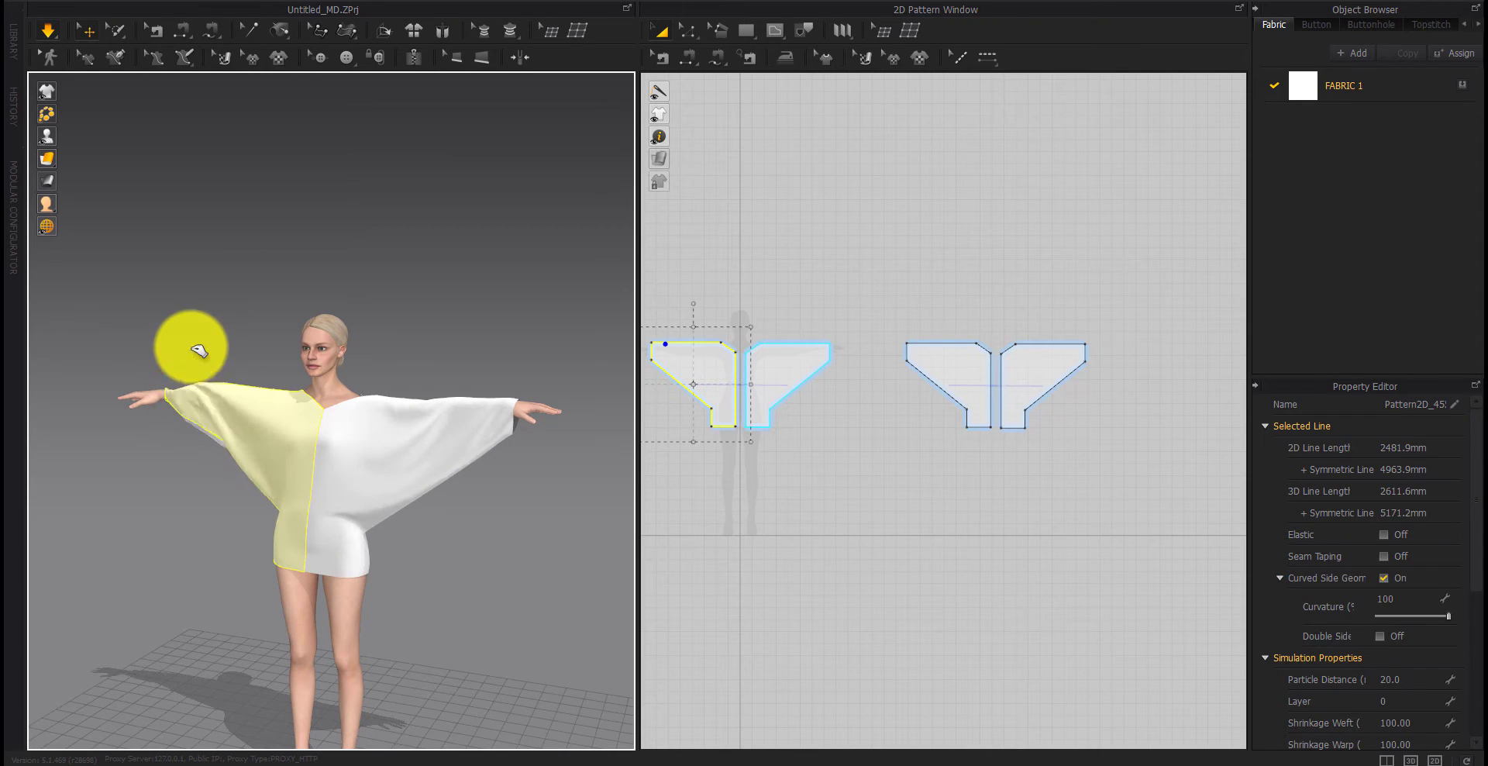
right_drag(199, 351, 333, 465)
scroll(346, 489, up, 3)
Shift the right back and front patterns apart around the right arm with the simulation paused, and resume draping.
click(172, 409)
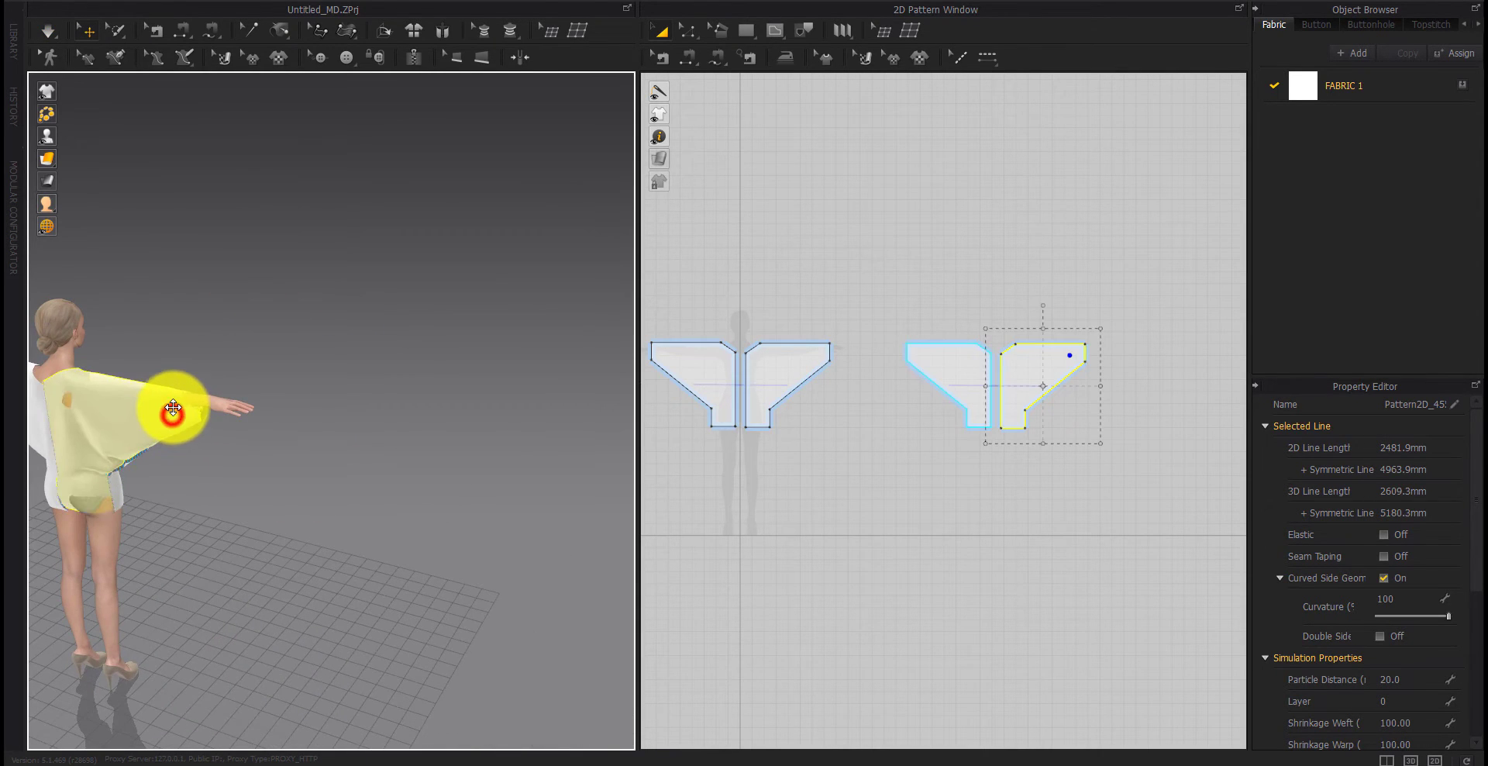
right_drag(172, 408, 393, 414)
scroll(393, 415, up, 3)
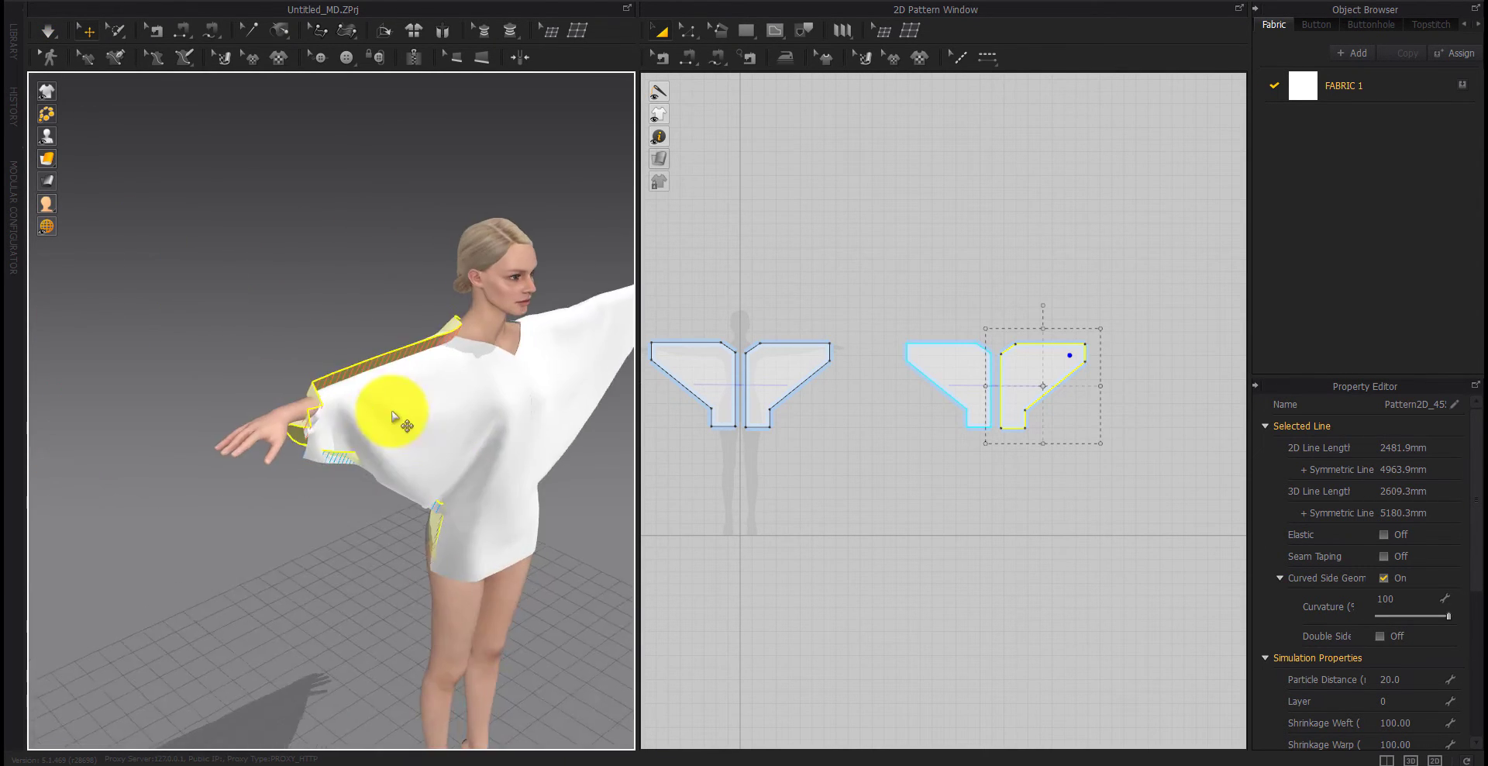
click(331, 417)
key(space)
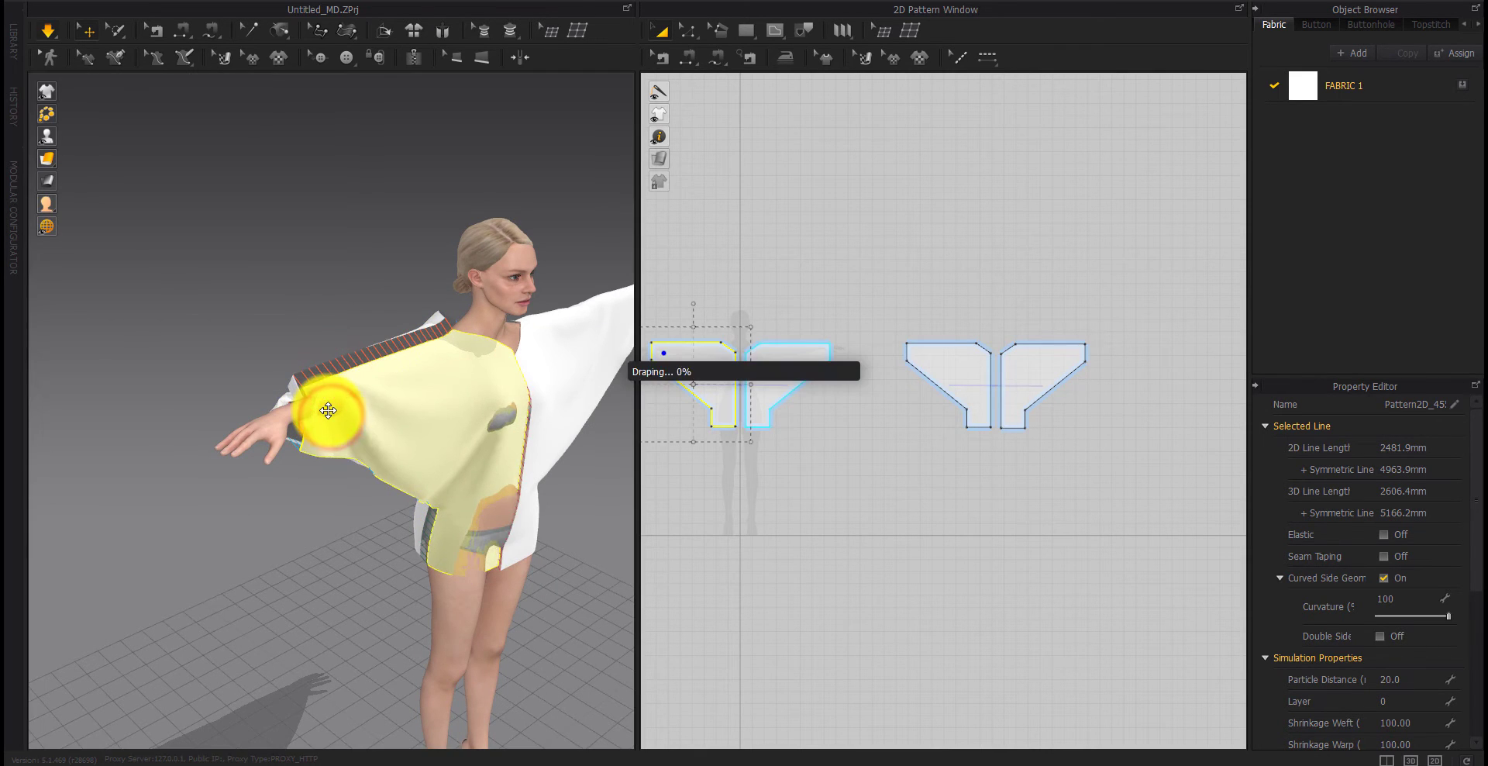
Pull the draped fabric along the right sleeve and both shoulders until the sleeves sit evenly, and stop the simulation.
click(309, 413)
click(316, 371)
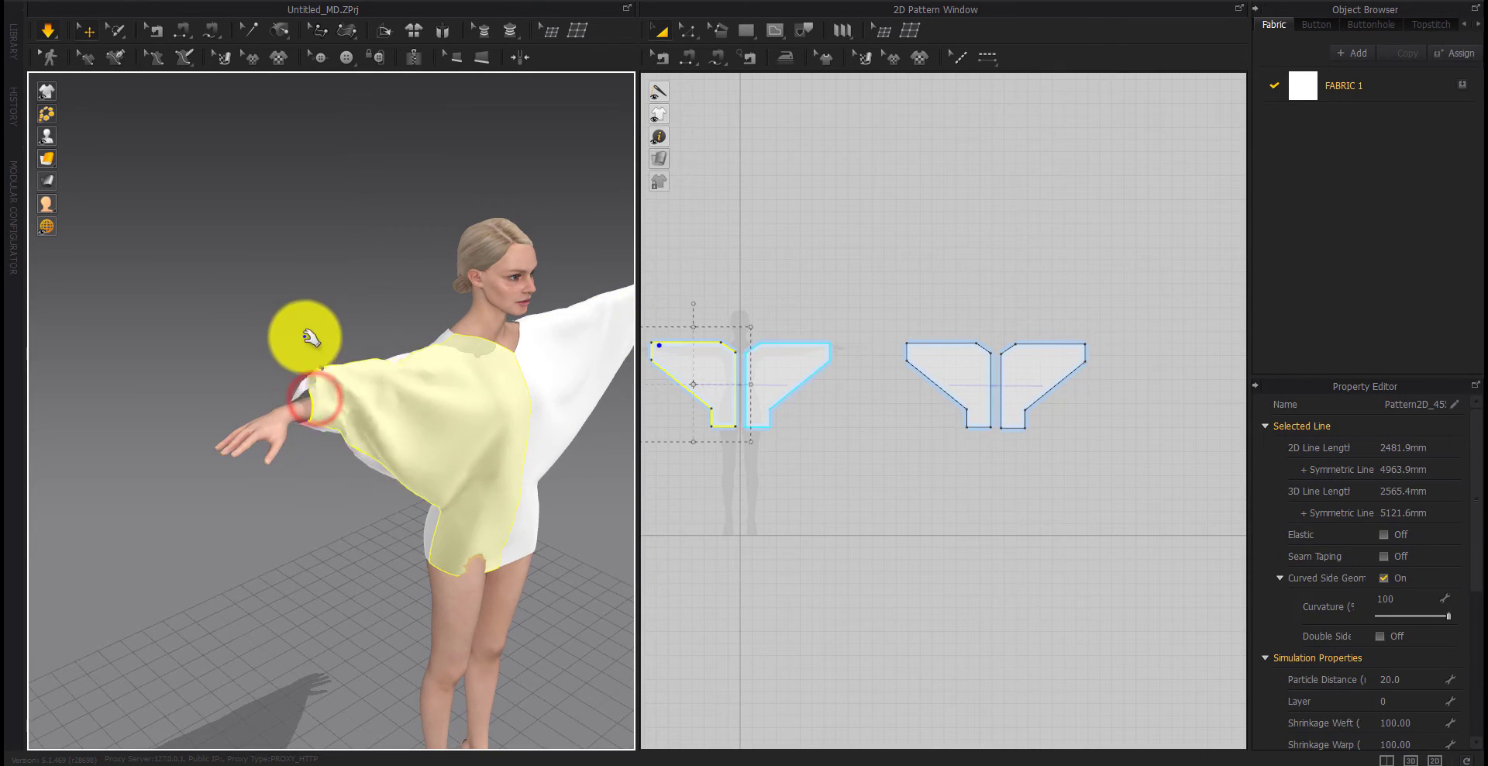
right_drag(420, 482, 256, 481)
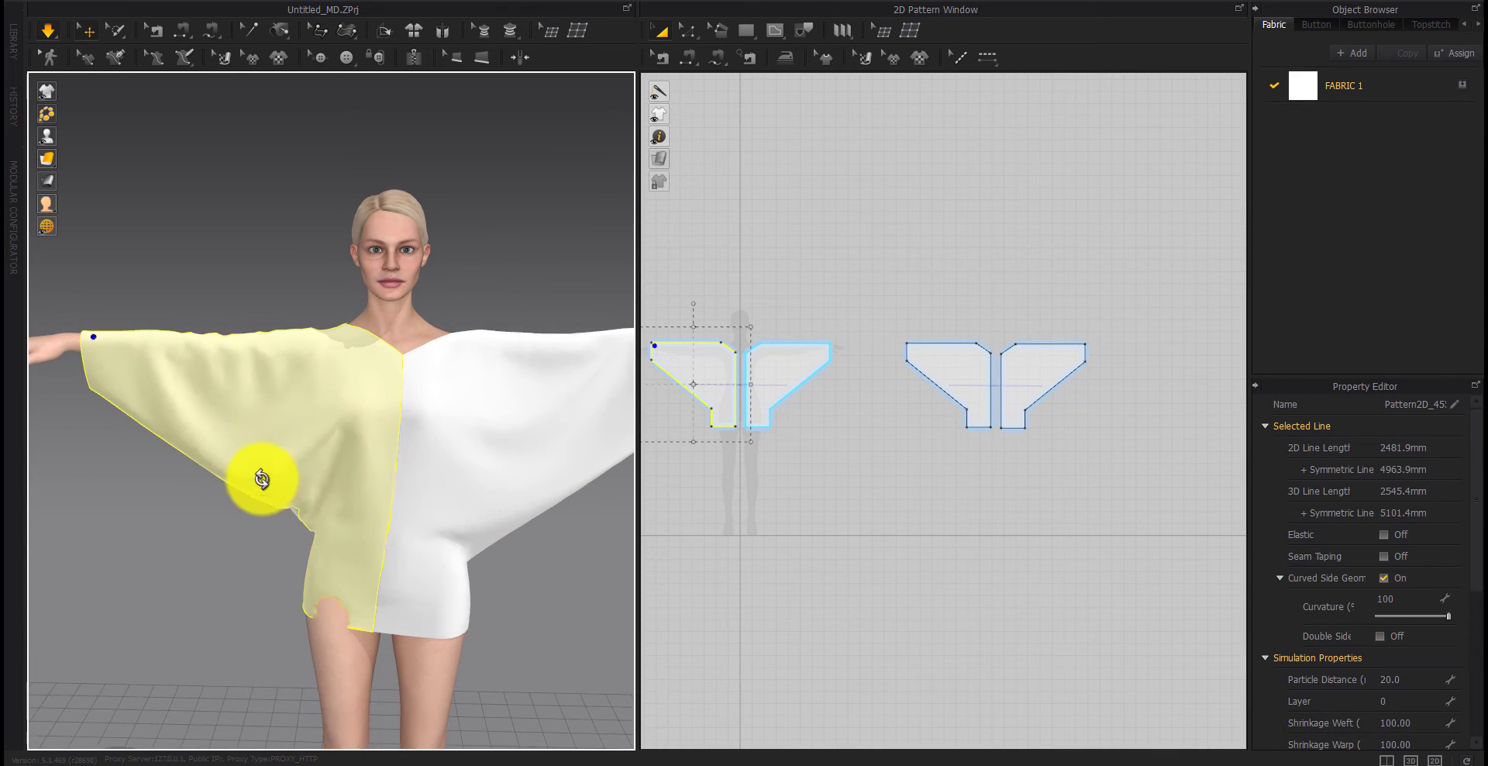
right_drag(397, 625, 199, 565)
click(325, 342)
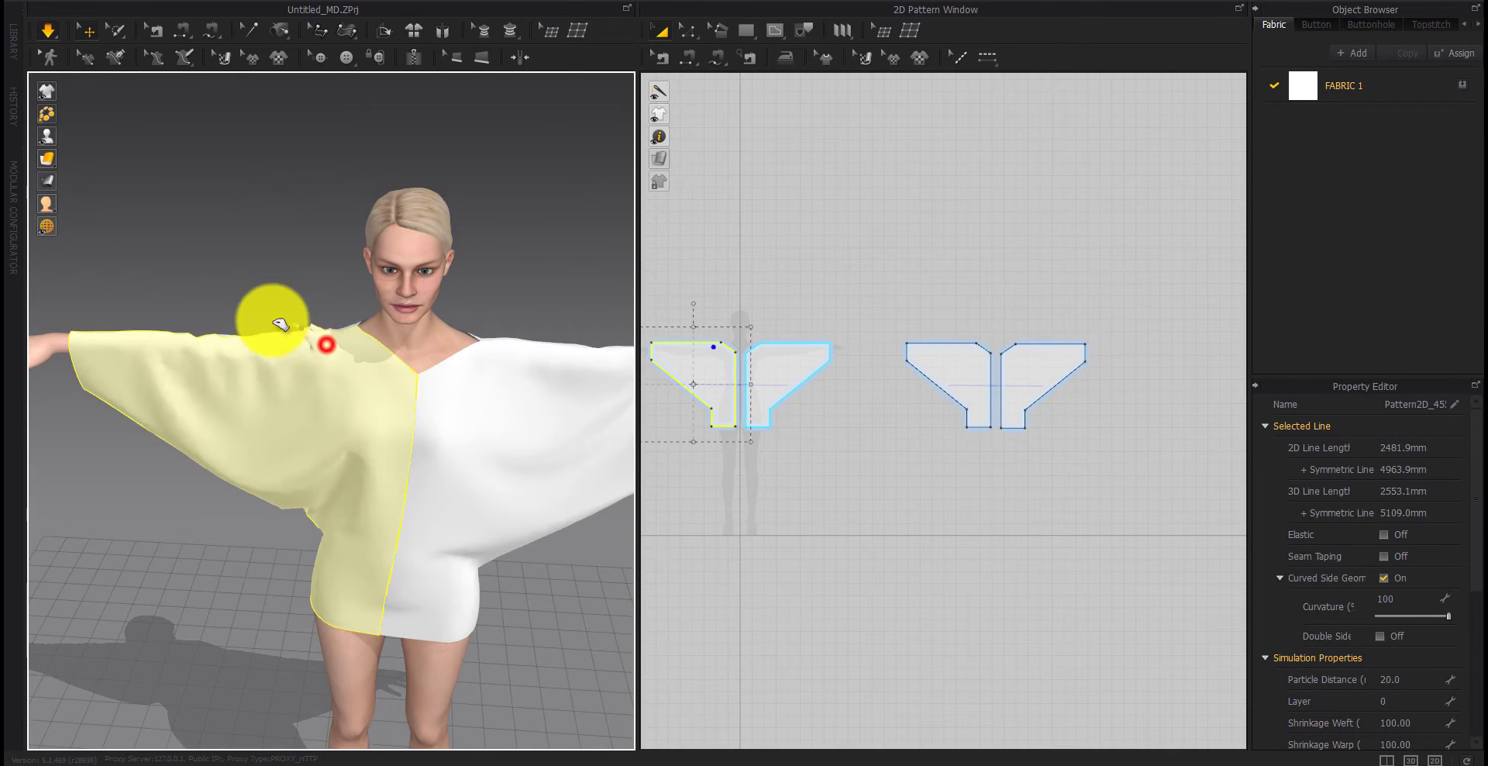
click(517, 342)
scroll(458, 335, down, 5)
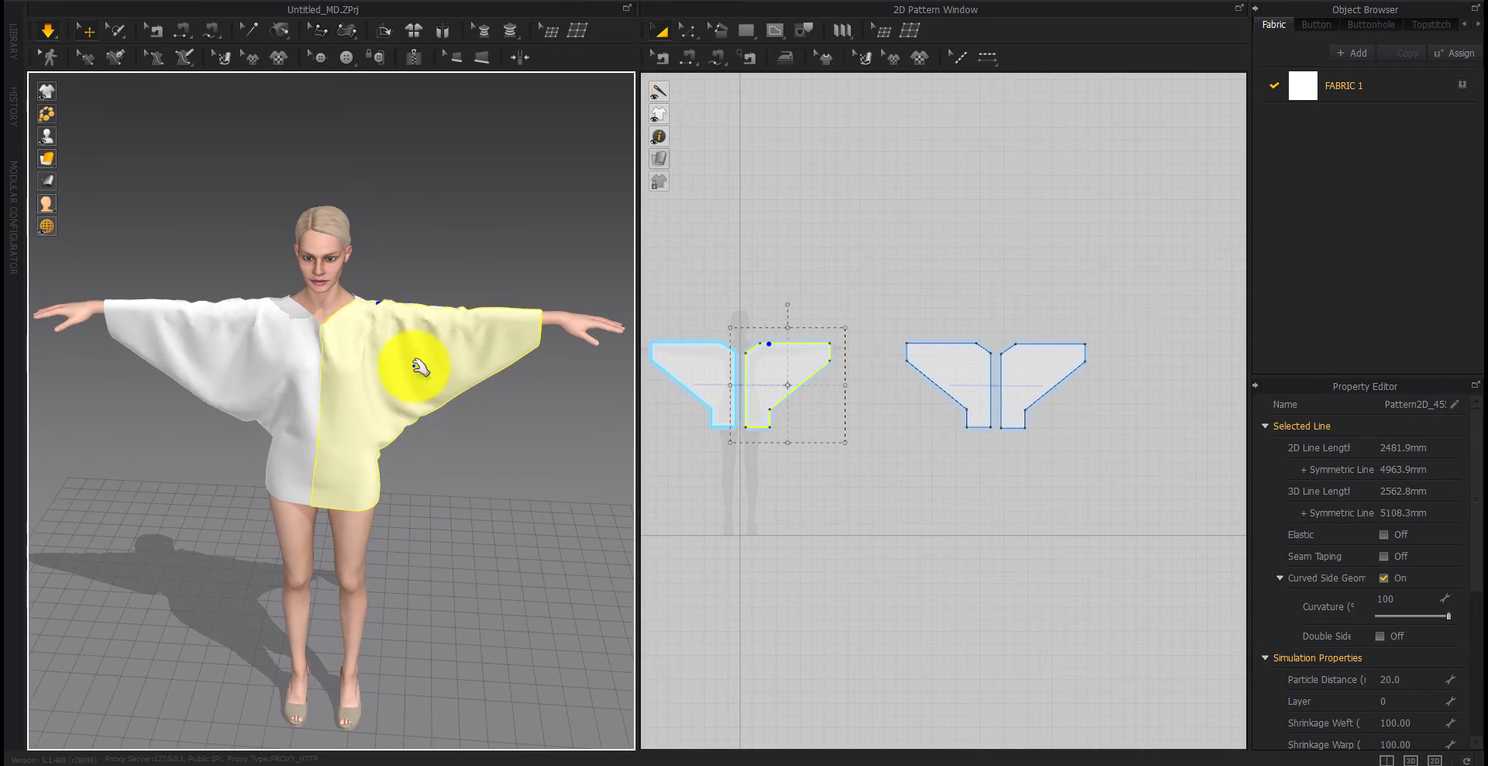
click(471, 475)
Move the sleeve-end edges of the front and back patterns inward together, shortening the top edges to 380 mm.
middle_drag(741, 366, 784, 370)
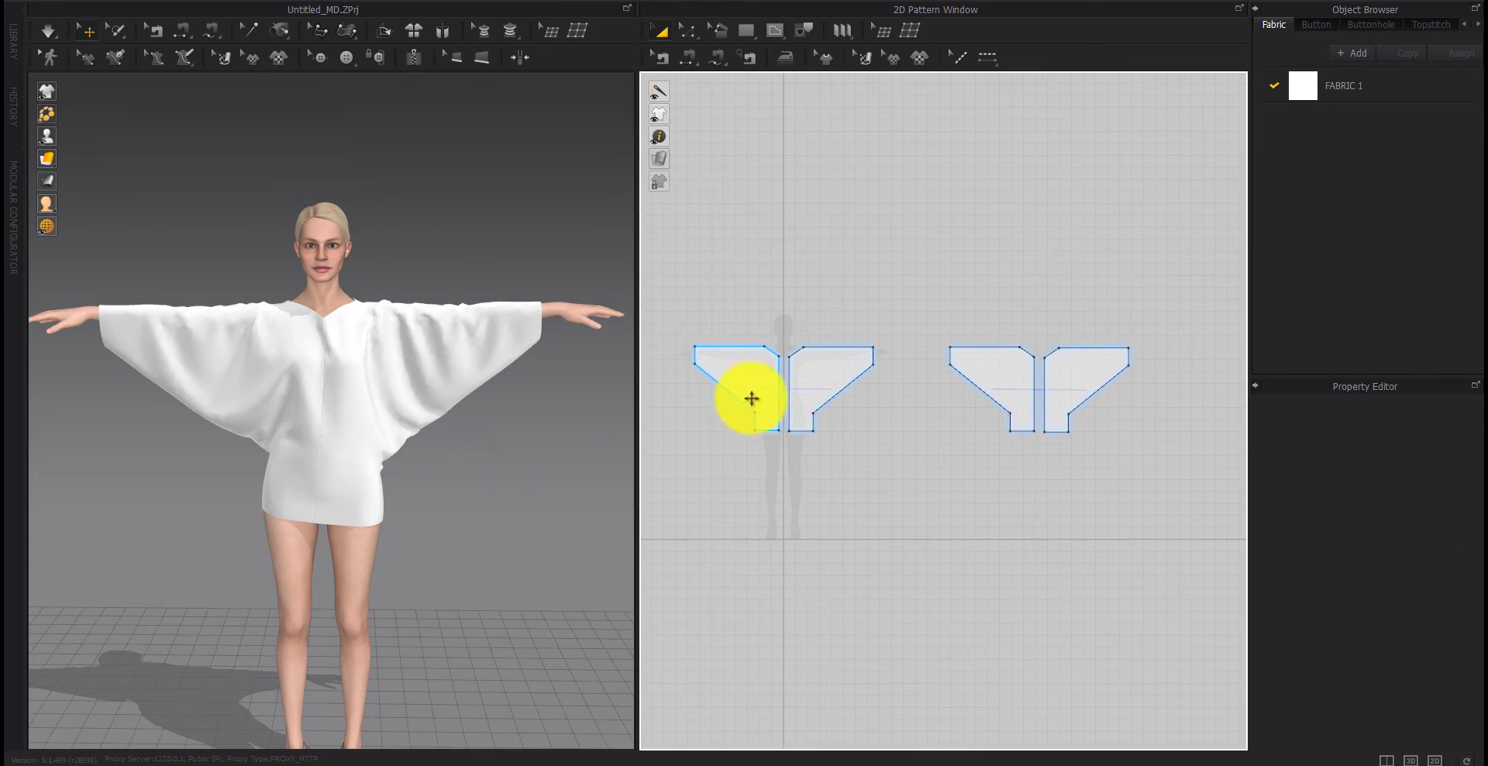
click(694, 355)
shift+drag(951, 357, 974, 362)
right_click(973, 362)
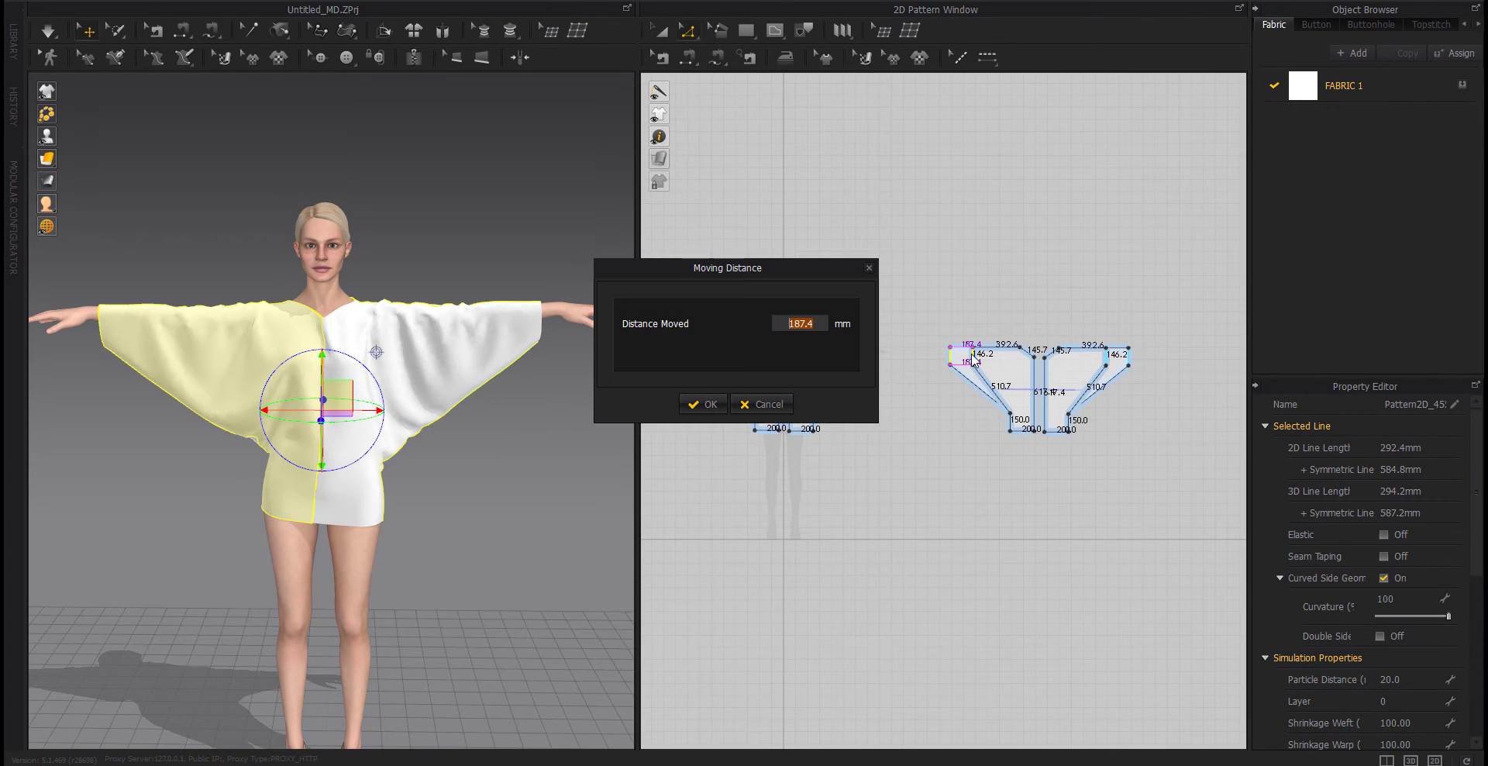
text(1)
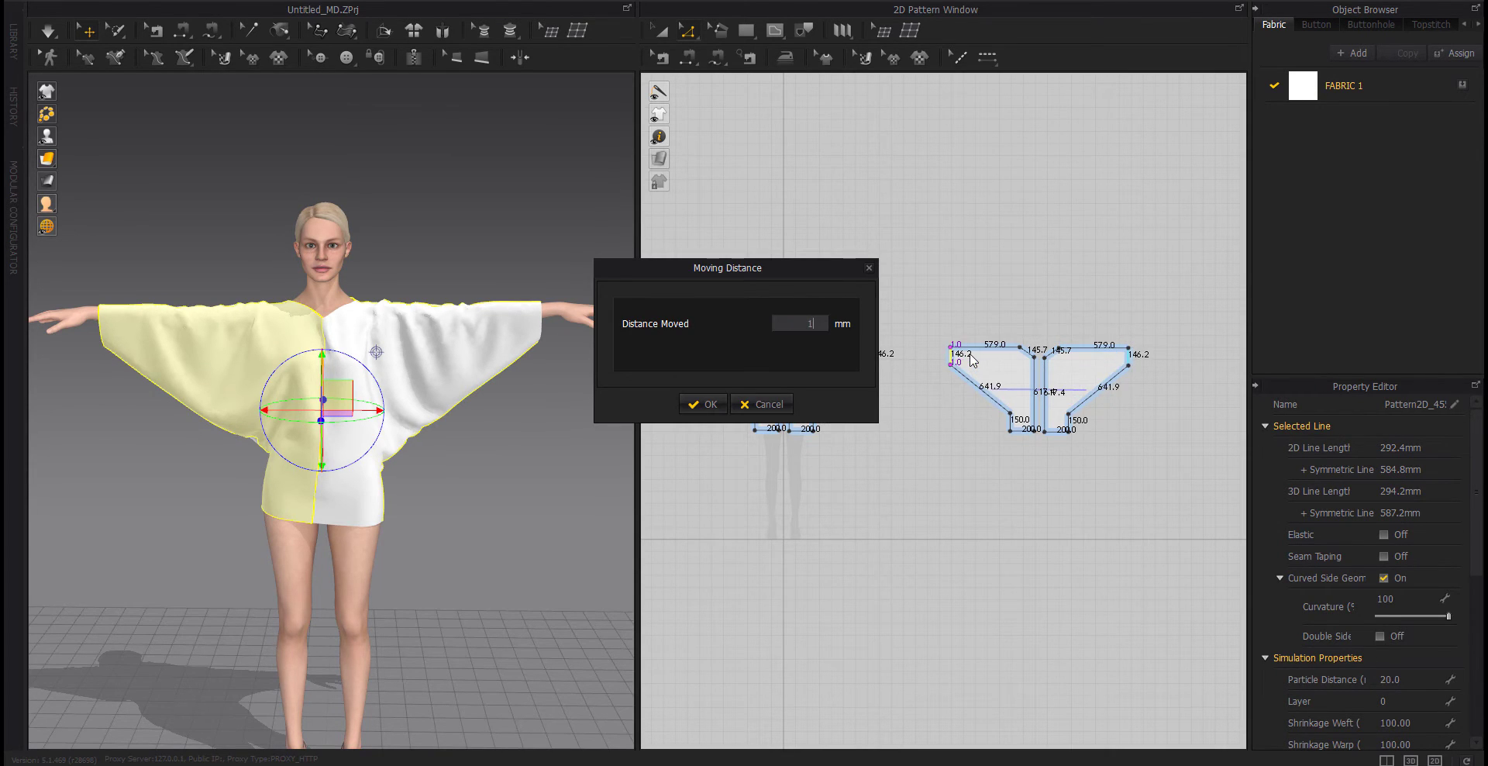
text(0)
key(Return)
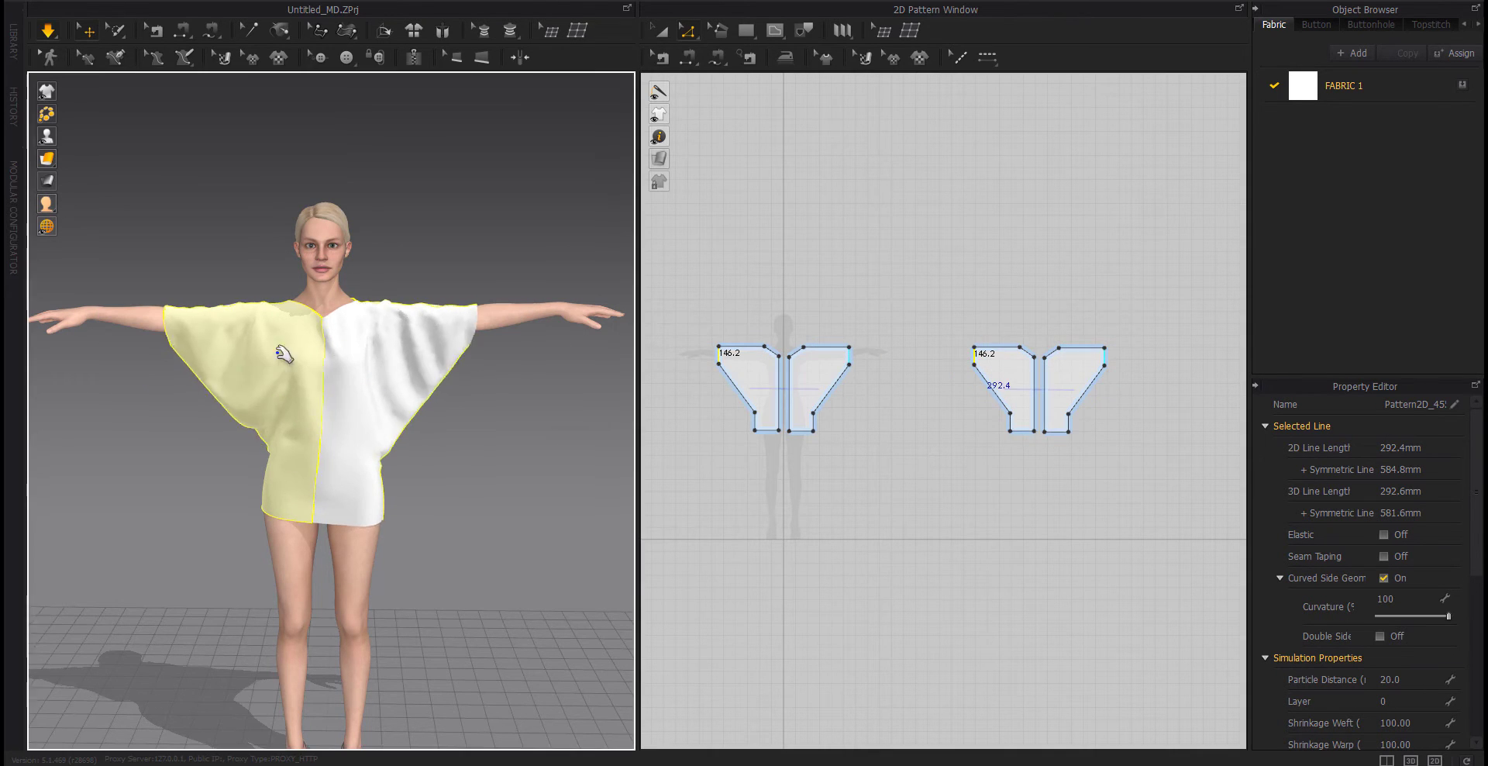
Drape the shortened garment and tug the sleeve and hem fabric into shape on the avatar.
right_drag(286, 341, 253, 404)
click(357, 508)
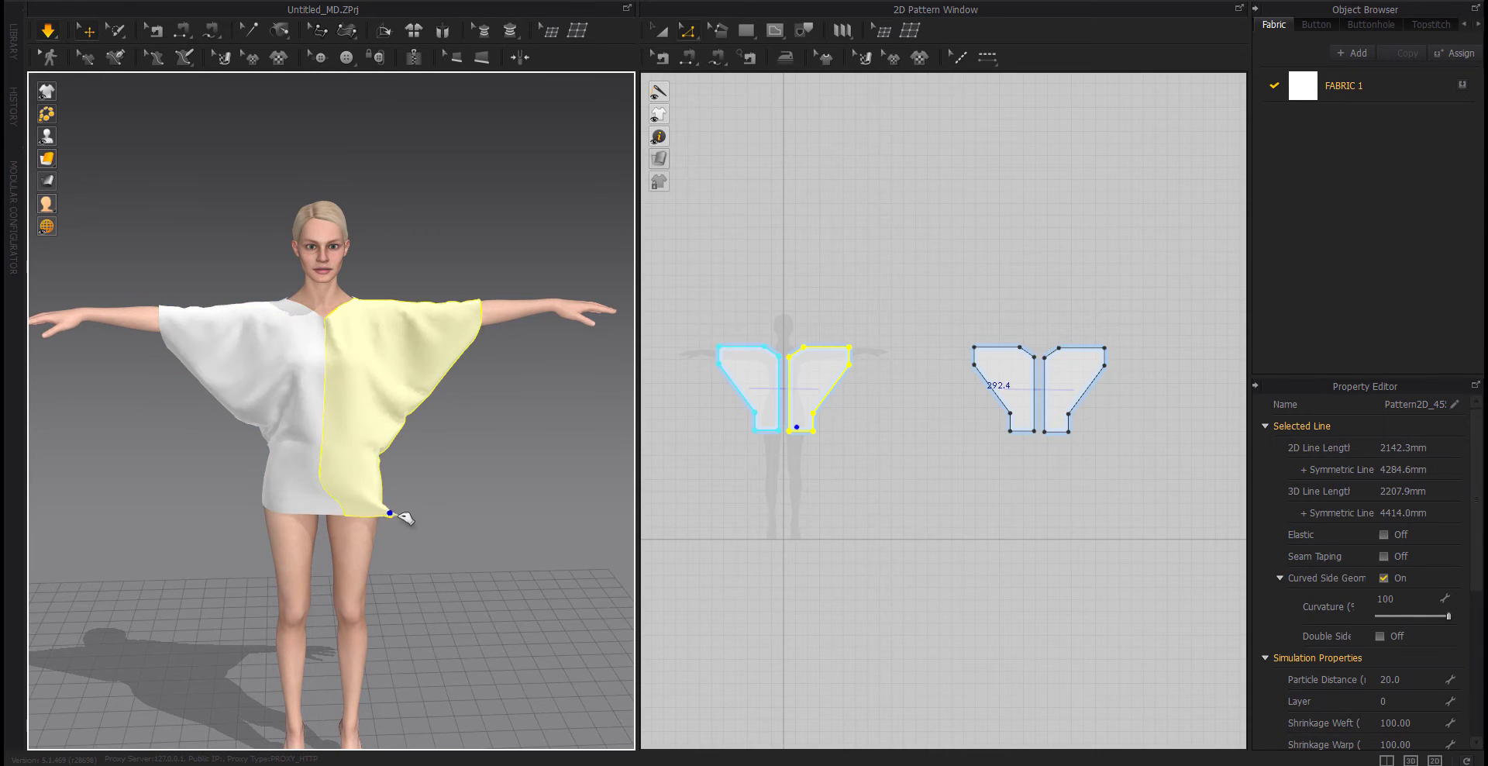
right_drag(403, 516, 408, 479)
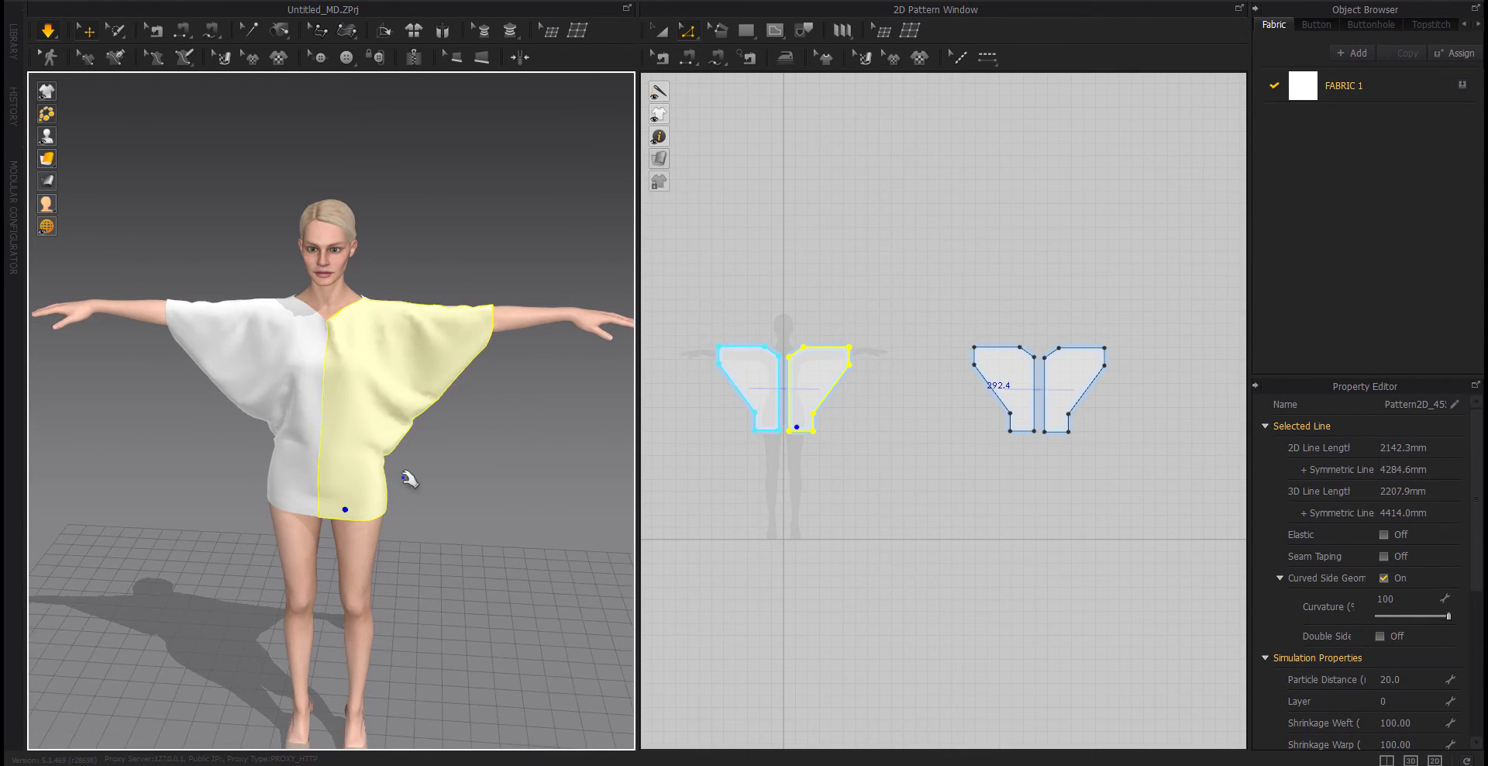
click(409, 479)
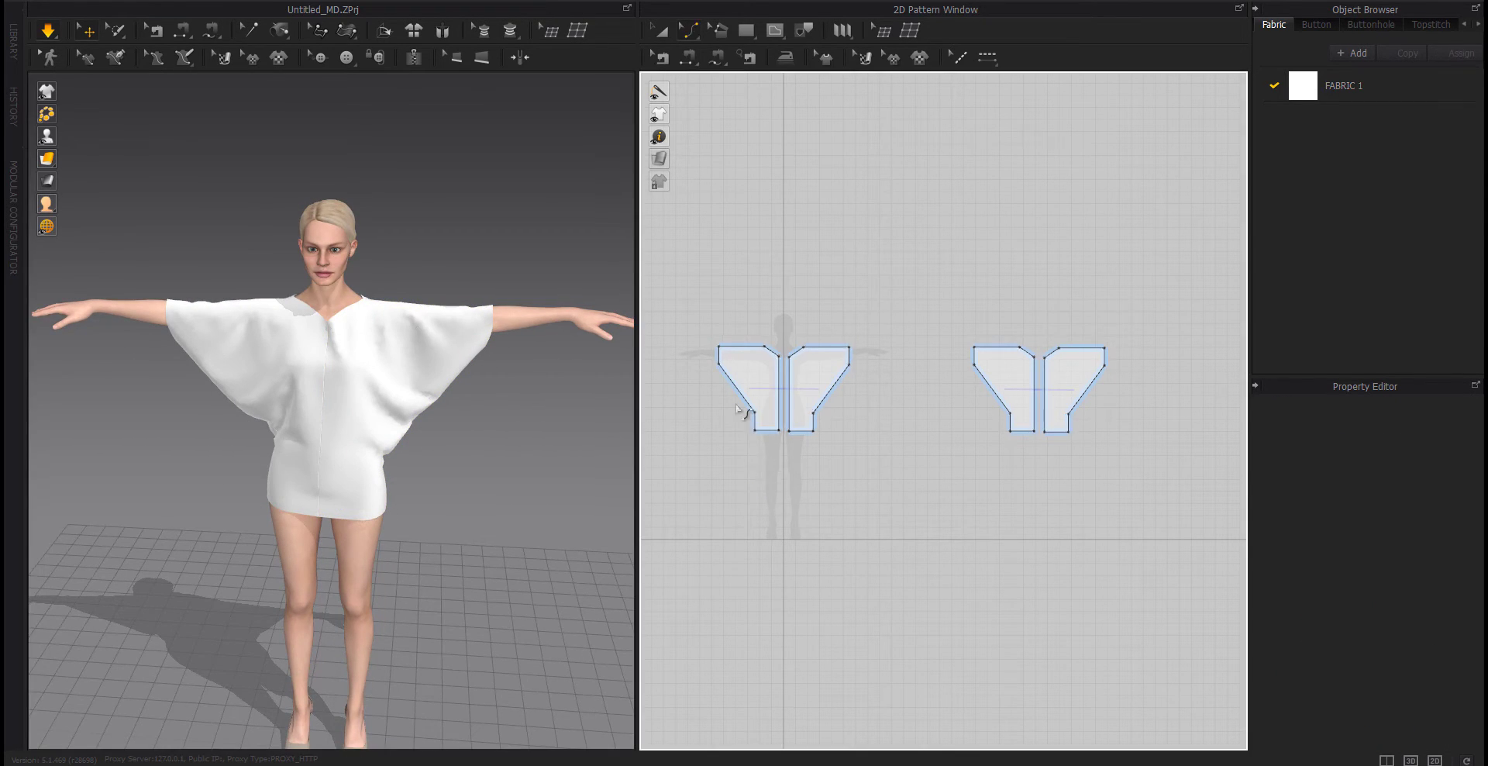
Curve the diagonal underarm edges of the front and back patterns inward to 510.5 mm and simulate the garment.
scroll(740, 391, up, 5)
middle_drag(750, 398, 753, 400)
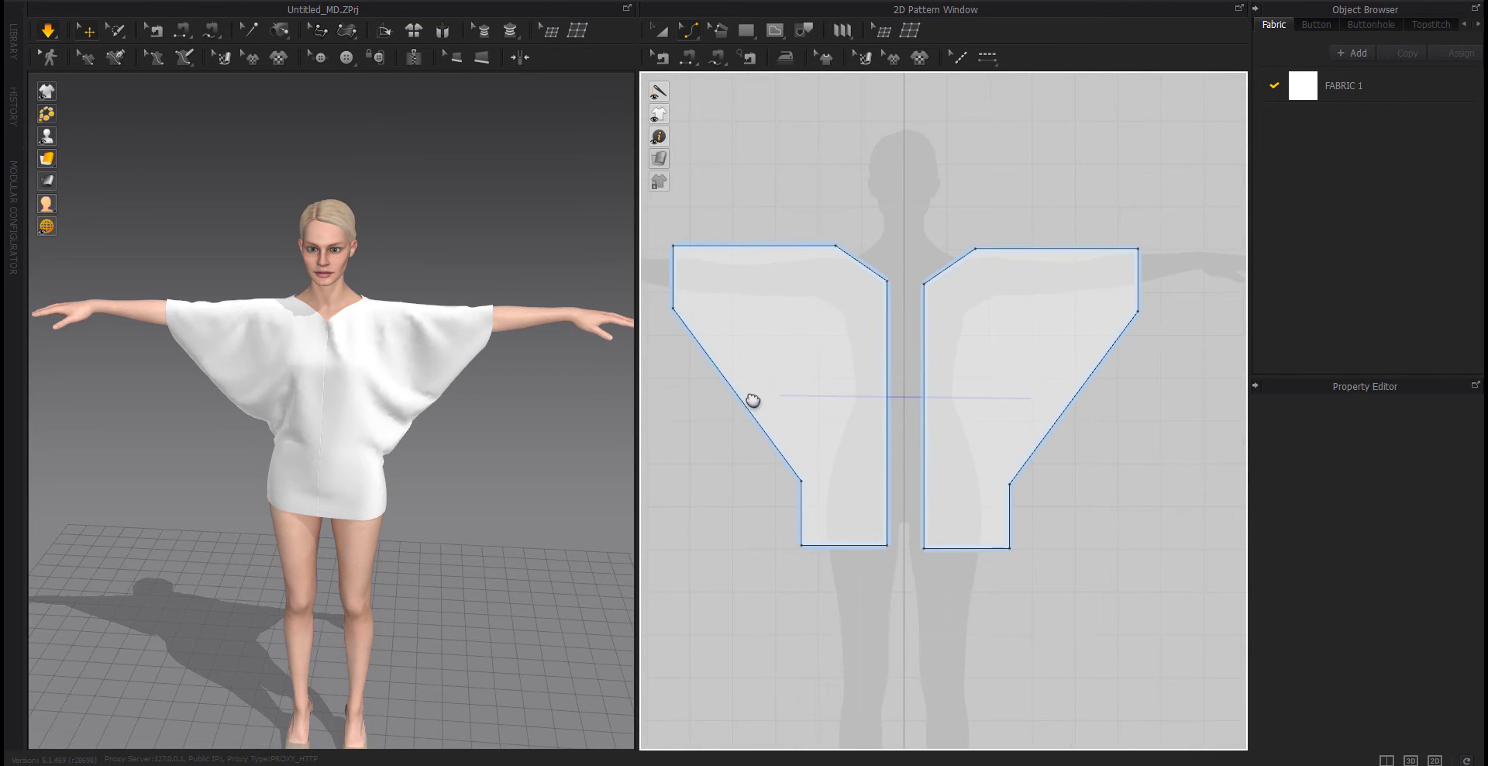
drag(741, 400, 758, 394)
scroll(1160, 488, down, 2)
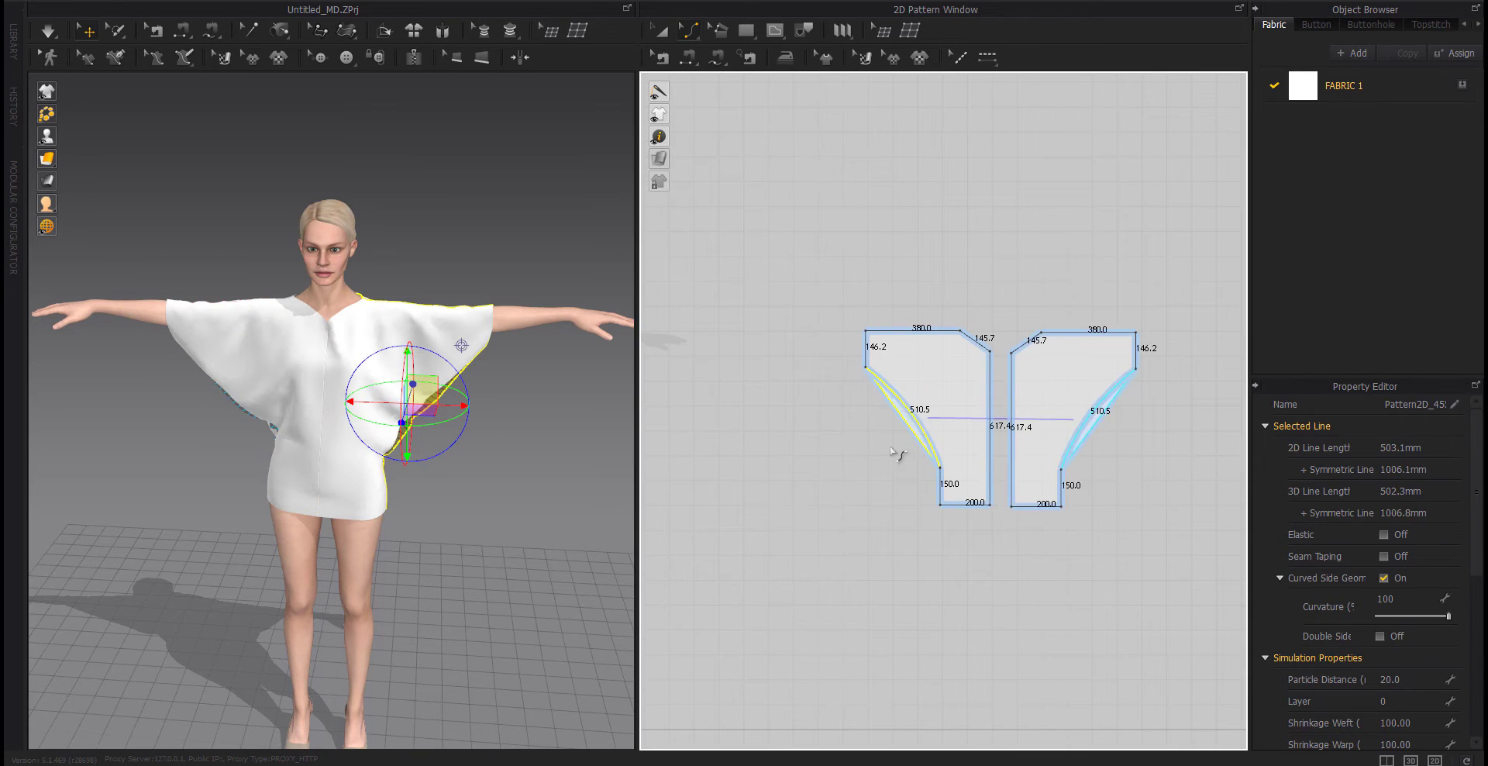
middle_drag(804, 495, 873, 475)
key(space)
middle_drag(725, 459, 881, 434)
middle_drag(740, 452, 879, 475)
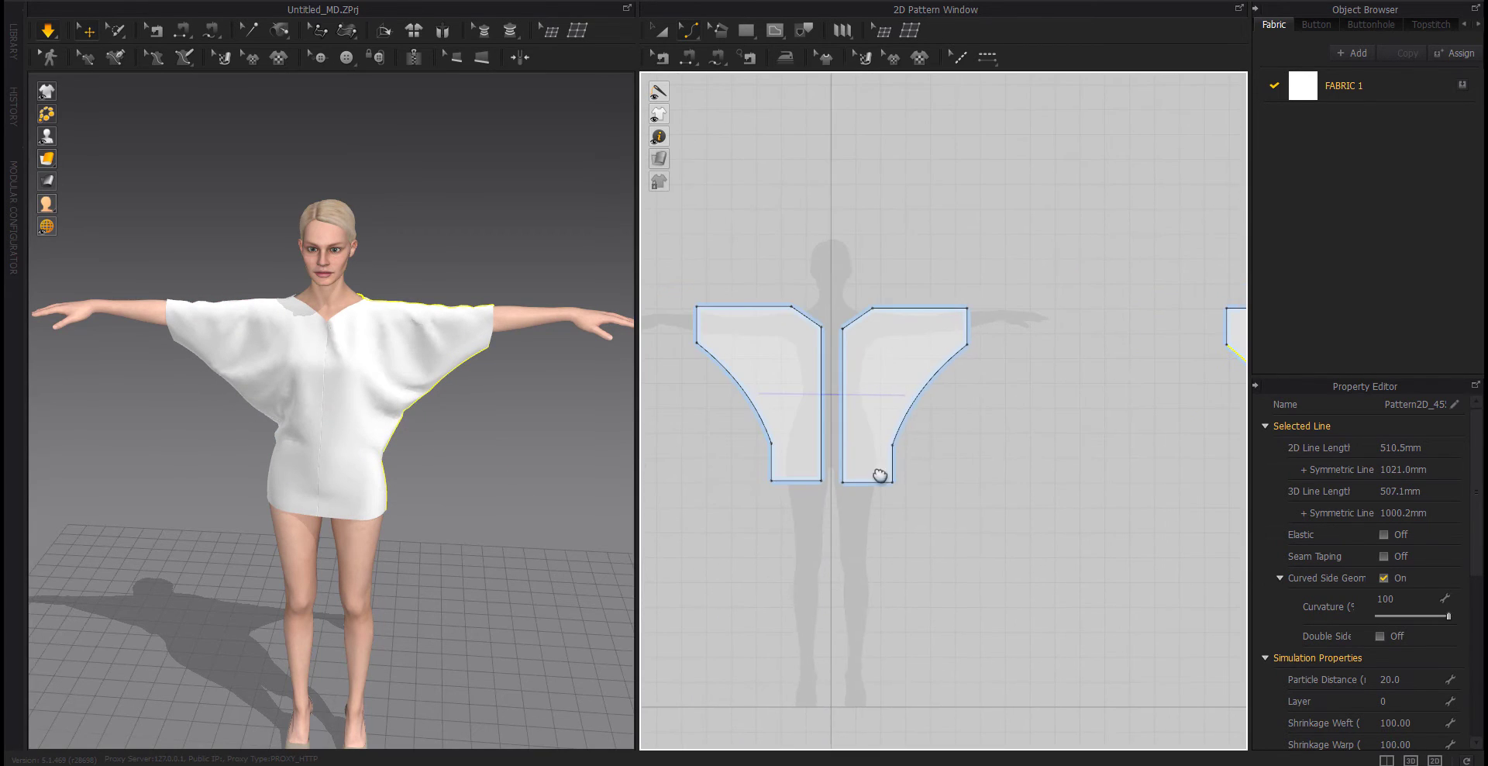
Create a 300 × 300 mm square pattern and place it beside the front sleeve opening.
middle_drag(717, 479, 828, 447)
click(822, 347)
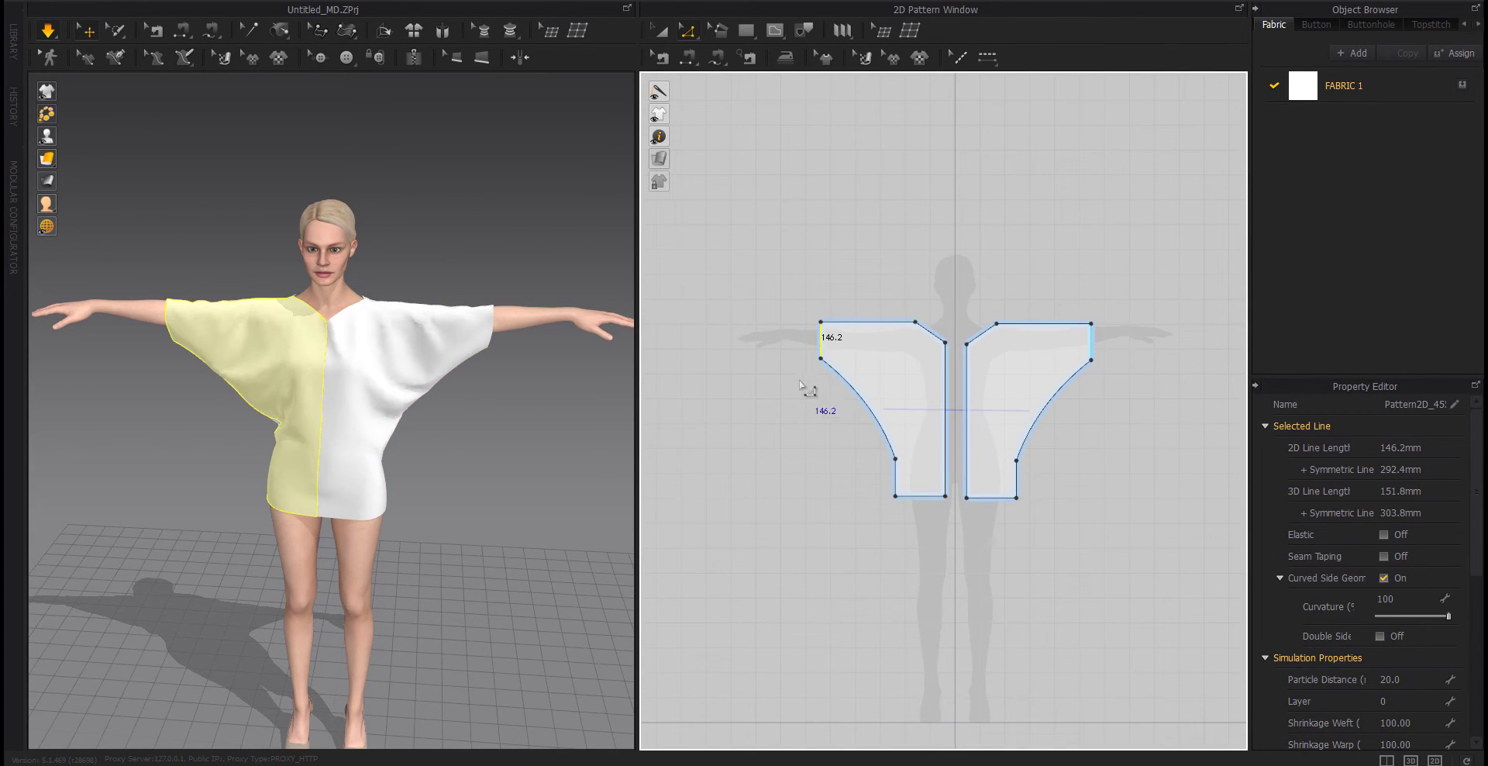
click(733, 373)
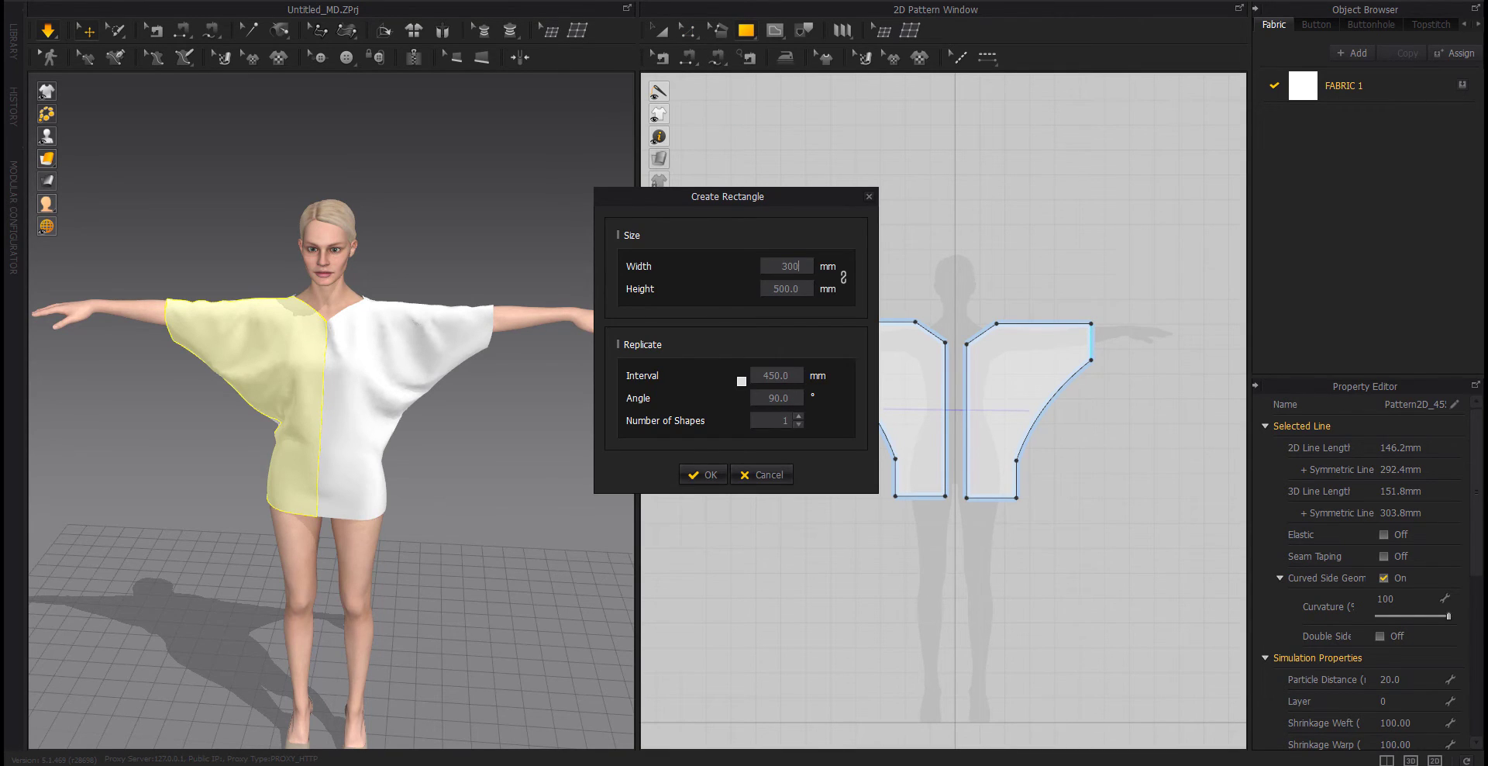
key(Return)
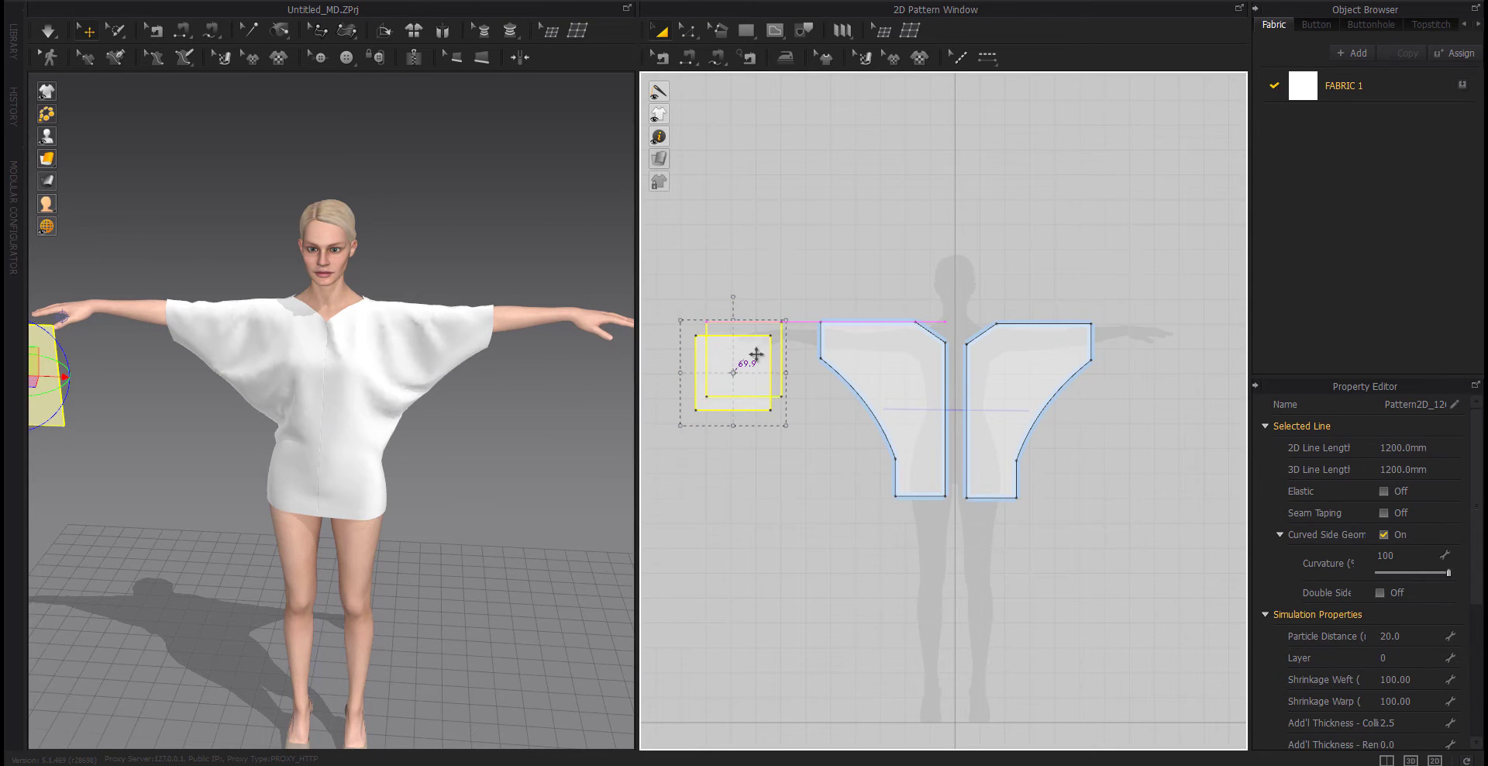
drag(756, 354, 757, 354)
click(679, 387)
Wrap the square pattern around the avatar's right forearm with an outer-arm arrangement point and slide it along the arm into place.
middle_drag(335, 402, 463, 388)
click(107, 360)
middle_drag(267, 361, 348, 388)
mouse_move(348, 388)
right_down()
mouse_move(365, 397)
mouse_move(342, 398)
right_up()
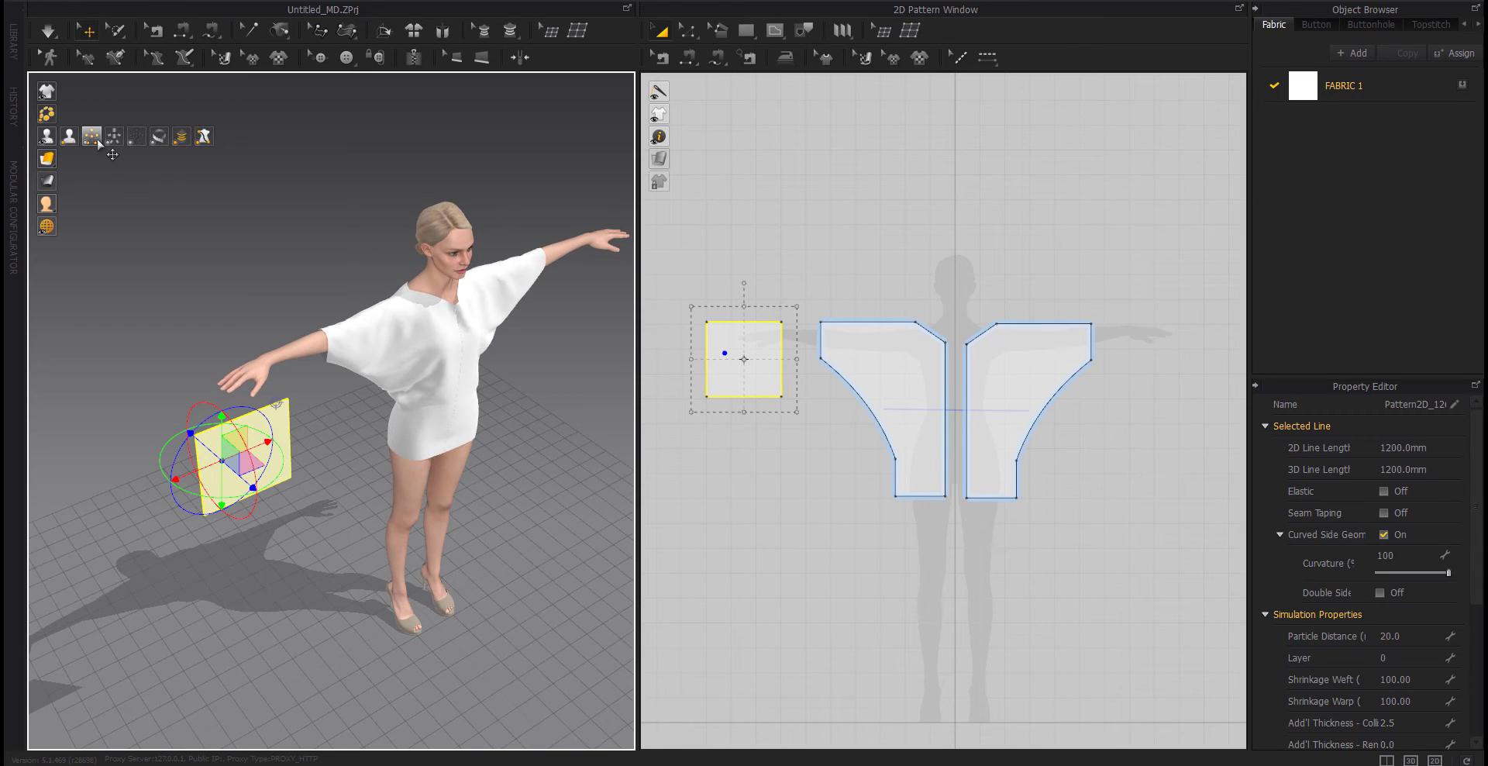
click(98, 141)
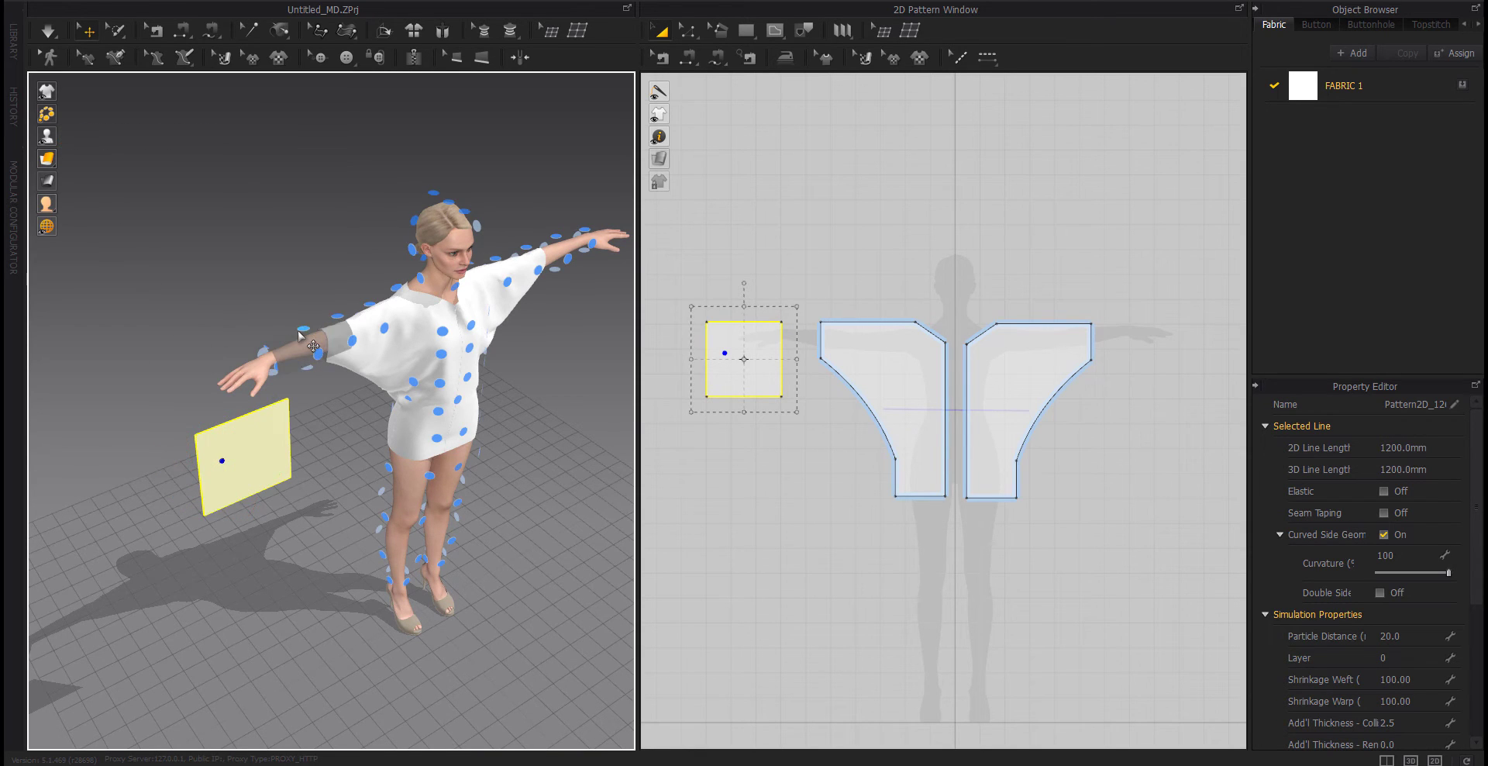
click(298, 353)
click(299, 353)
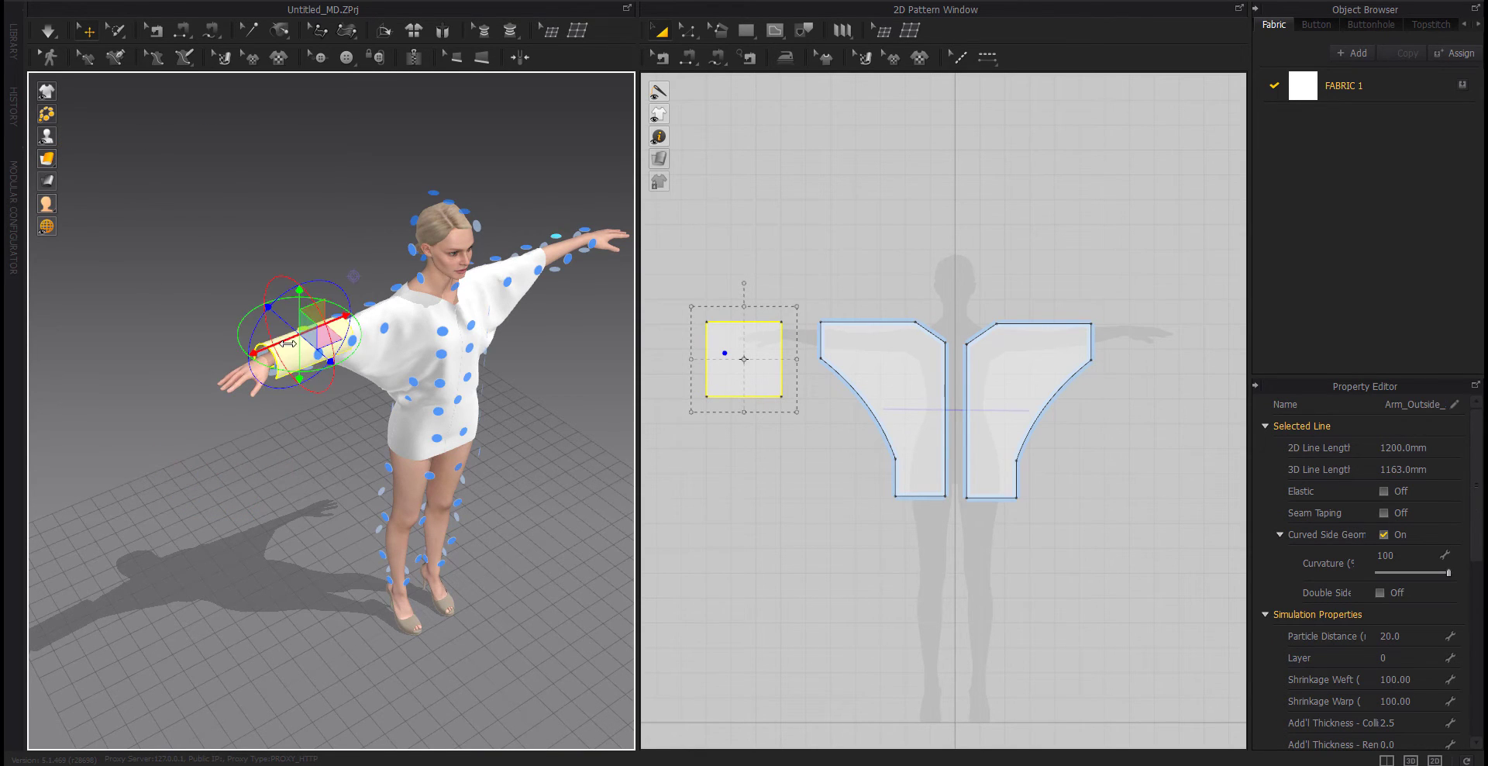
drag(288, 341, 259, 352)
click(286, 427)
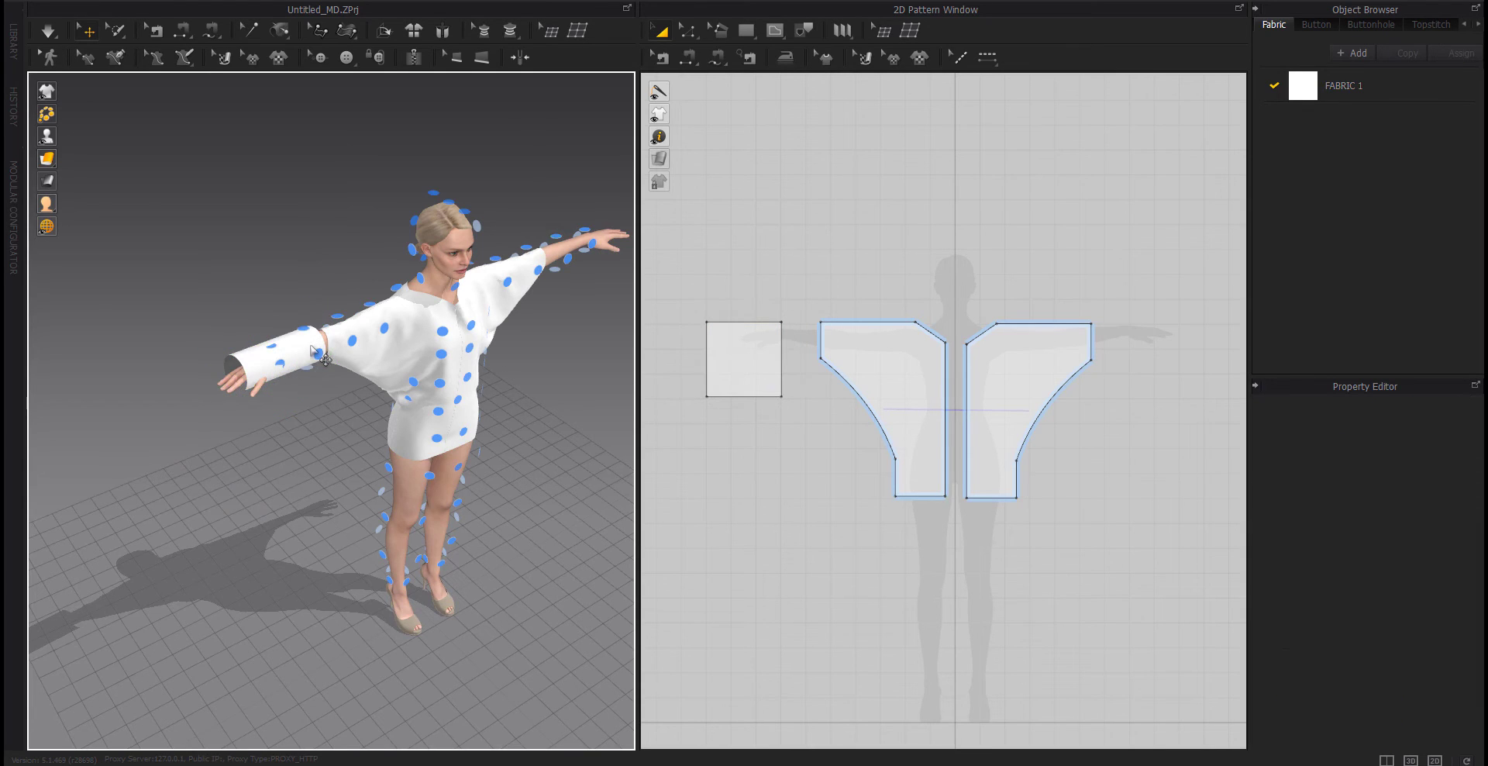
scroll(310, 354, up, 3)
click(296, 381)
Split the upper edge of the square pattern into two 150 mm lines.
click(807, 503)
key(z)
right_click(742, 323)
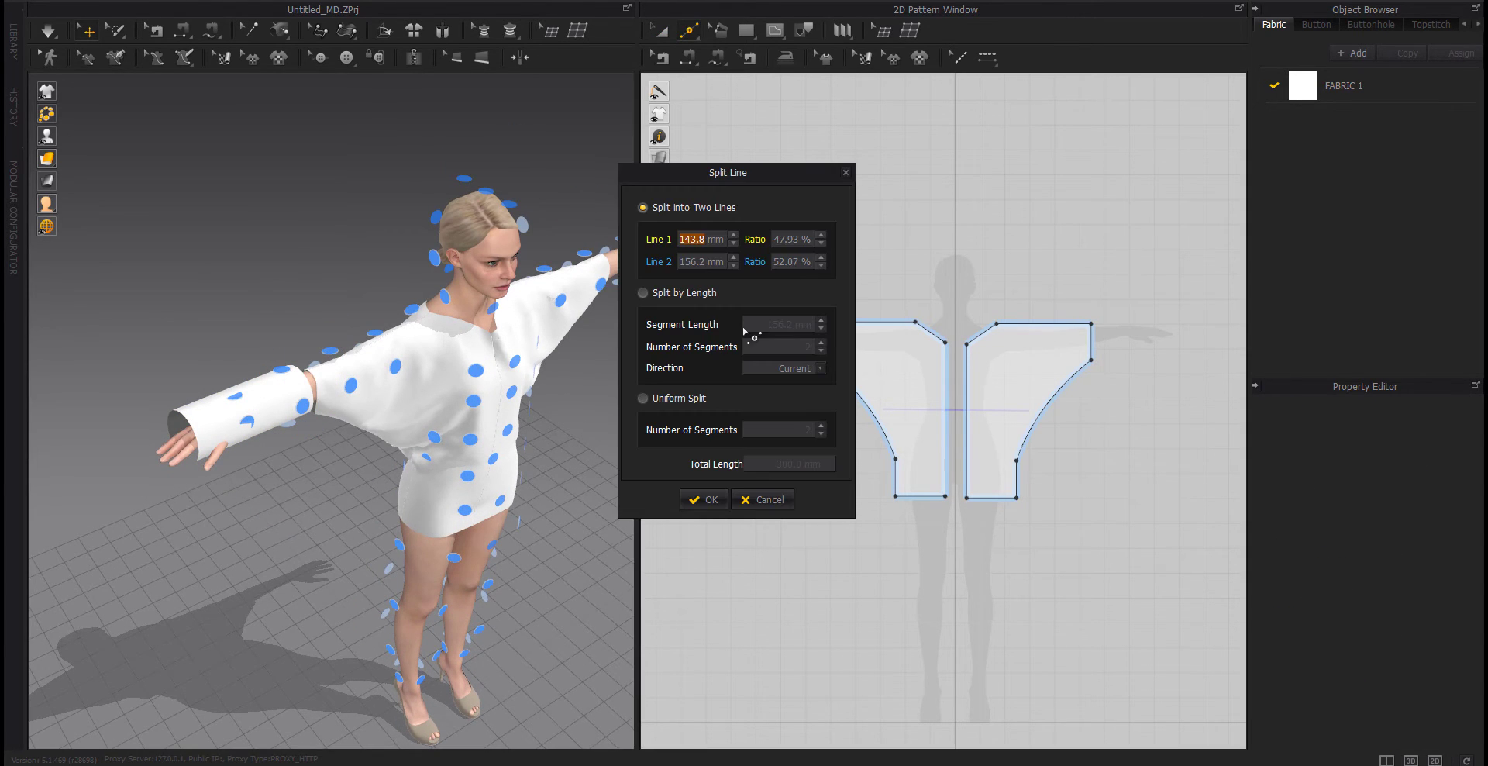
click(708, 500)
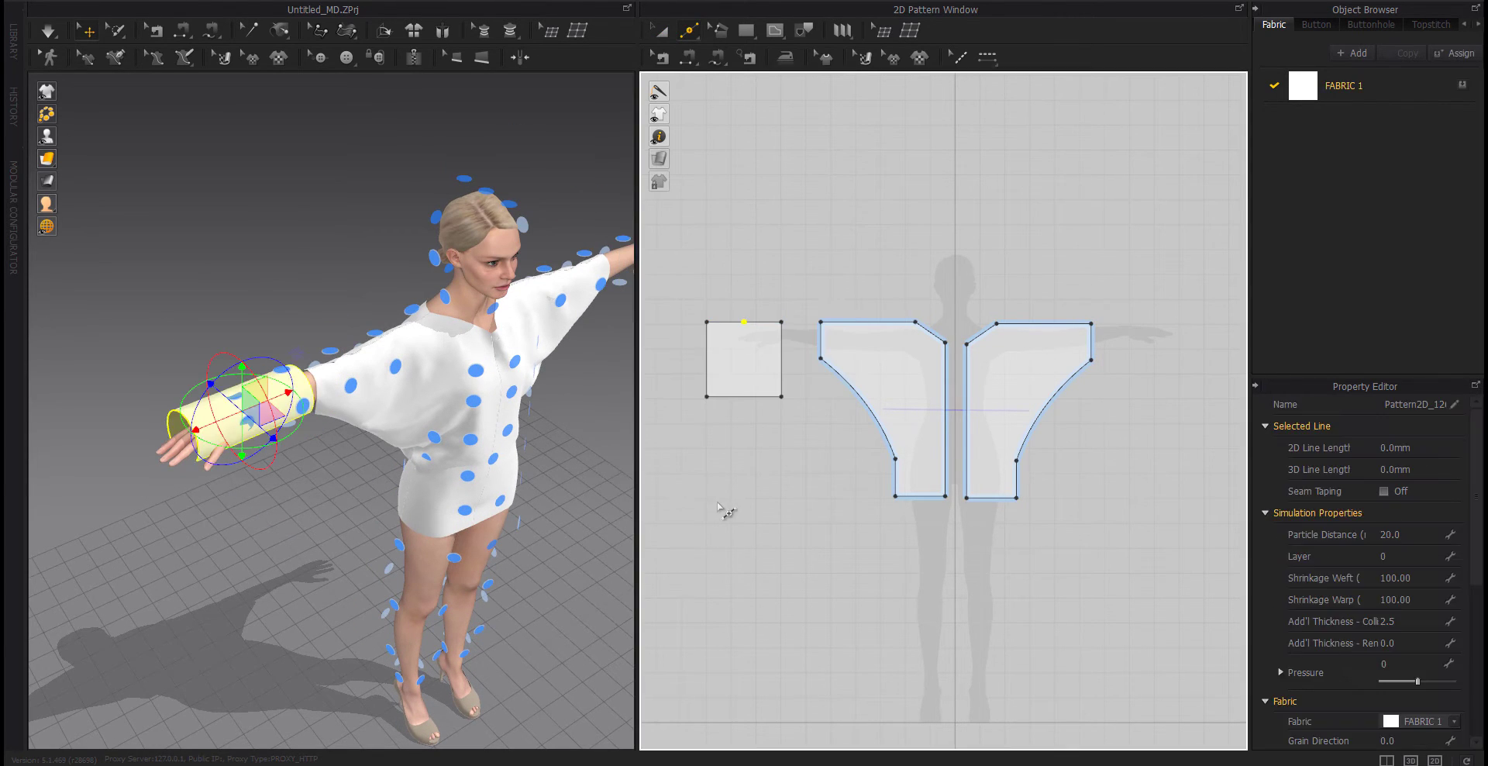
Sew the two 150 mm halves of the square's upper edge to the front and back right sleeve openings.
click(690, 57)
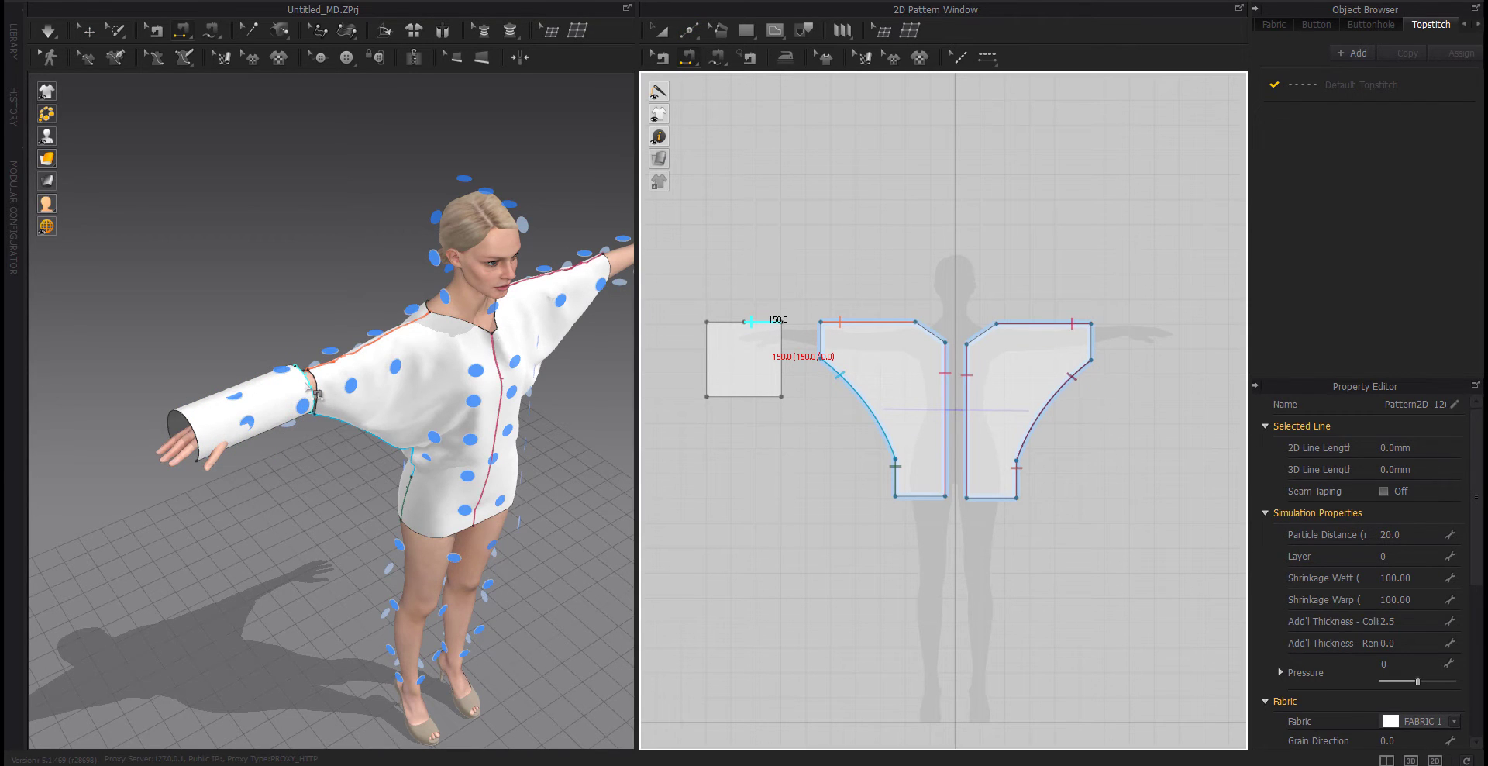
click(323, 387)
scroll(310, 356, up, 4)
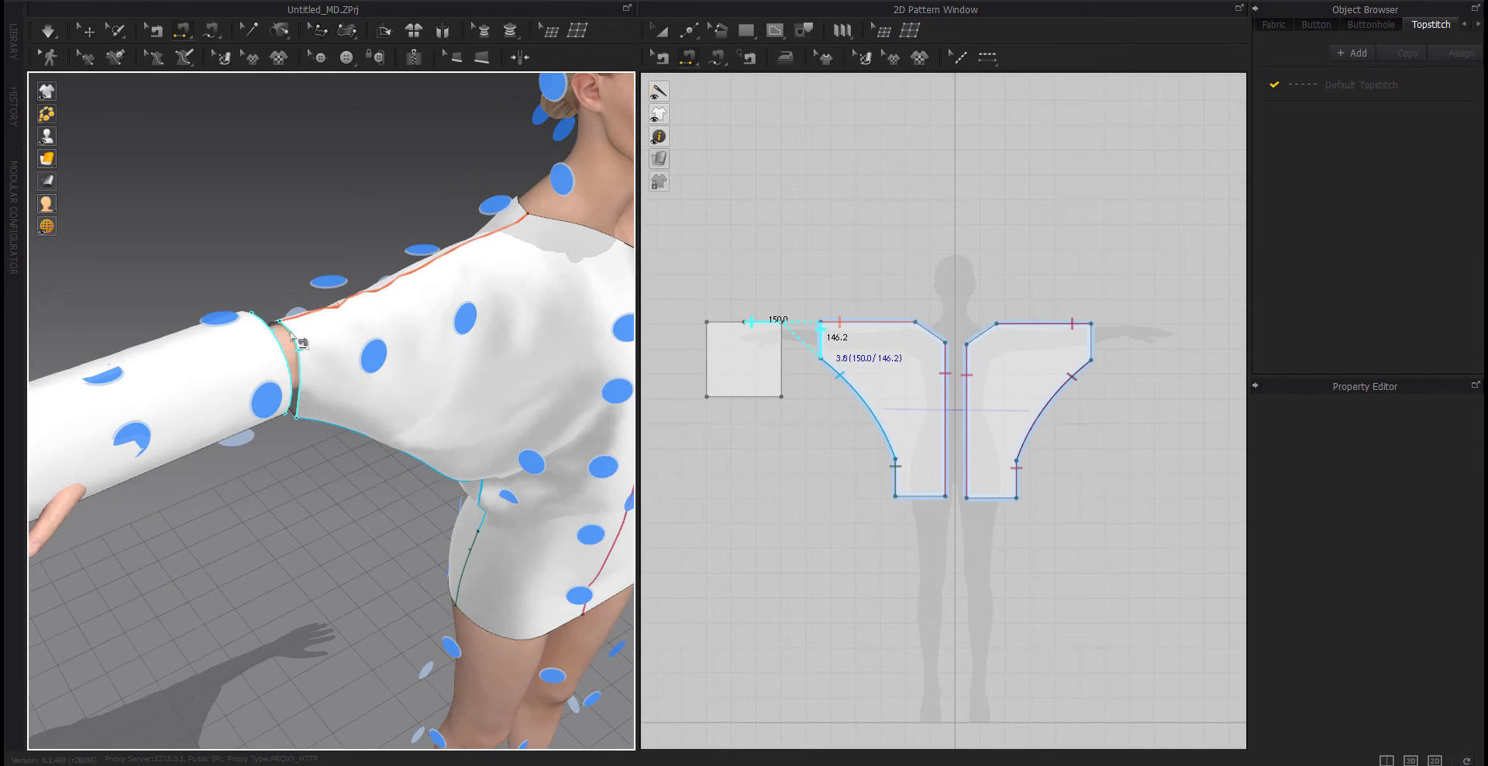
click(295, 339)
right_drag(295, 338, 403, 248)
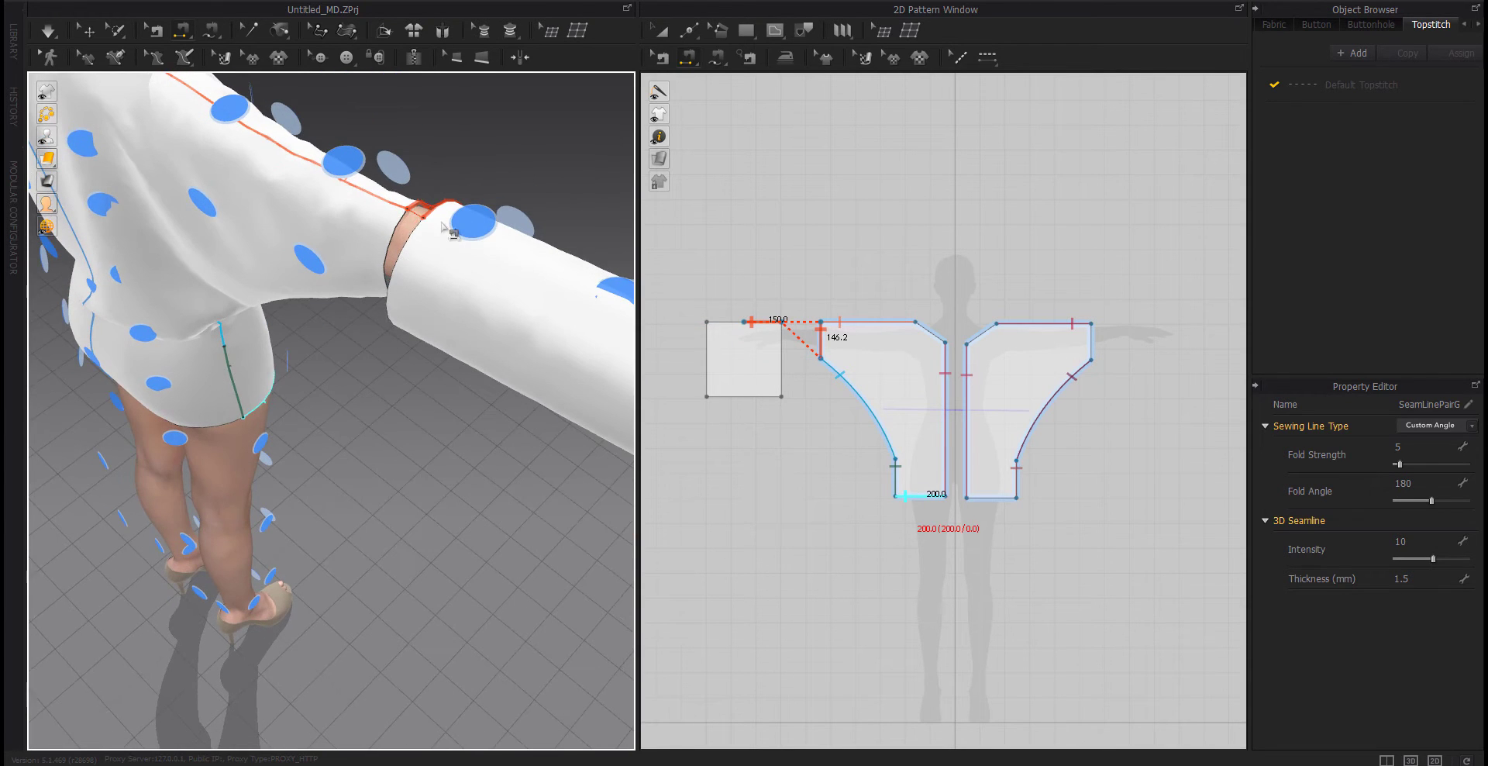
click(392, 229)
Hide the arrangement points and sew the square's two 300 mm side edges together to close the forearm tube.
mouse_move(47, 138)
click(103, 141)
right_drag(457, 289, 417, 266)
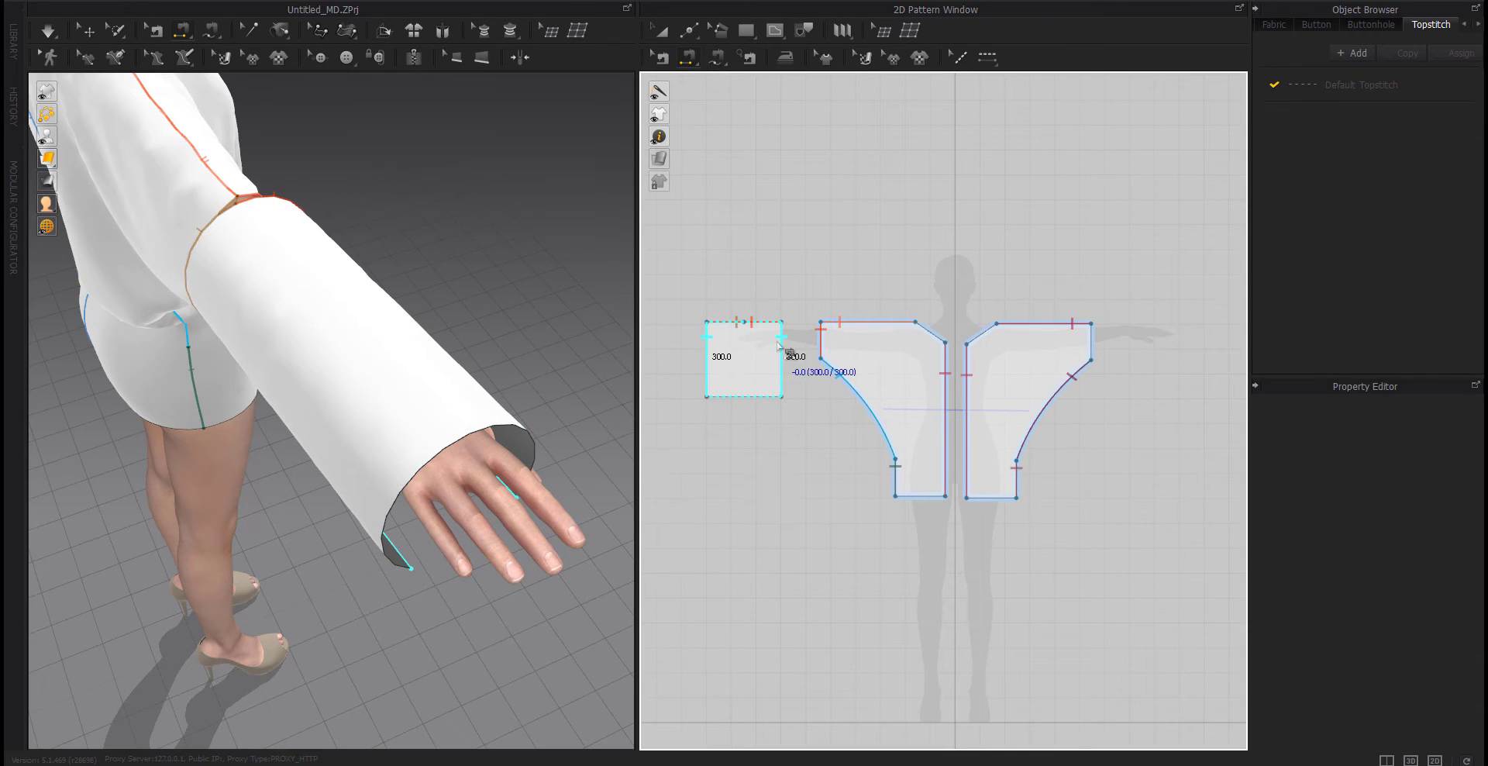
click(777, 342)
Simulate the garment and tug the sewn right forearm piece into shape.
scroll(558, 468, down, 5)
right_drag(558, 468, 385, 411)
key(space)
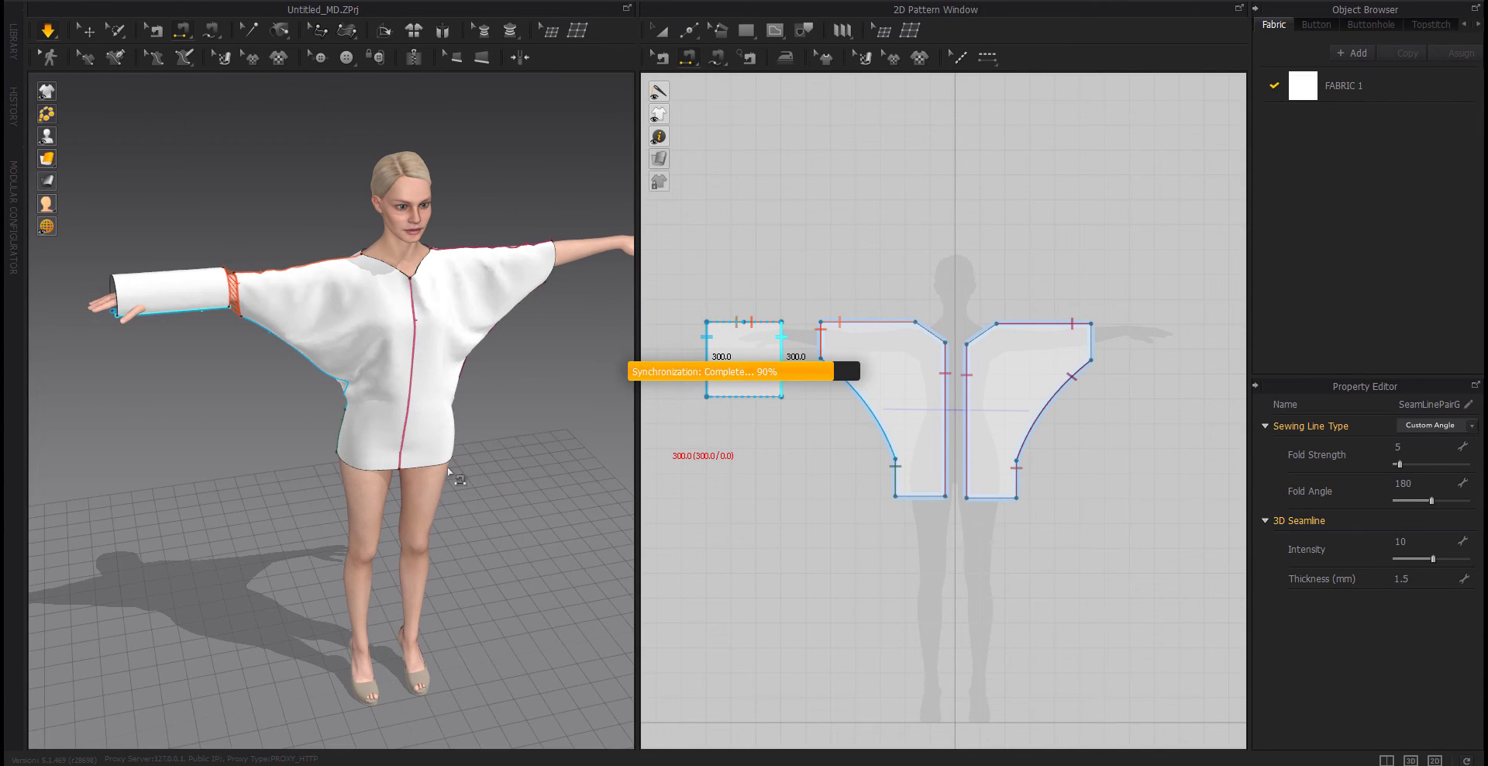
click(154, 309)
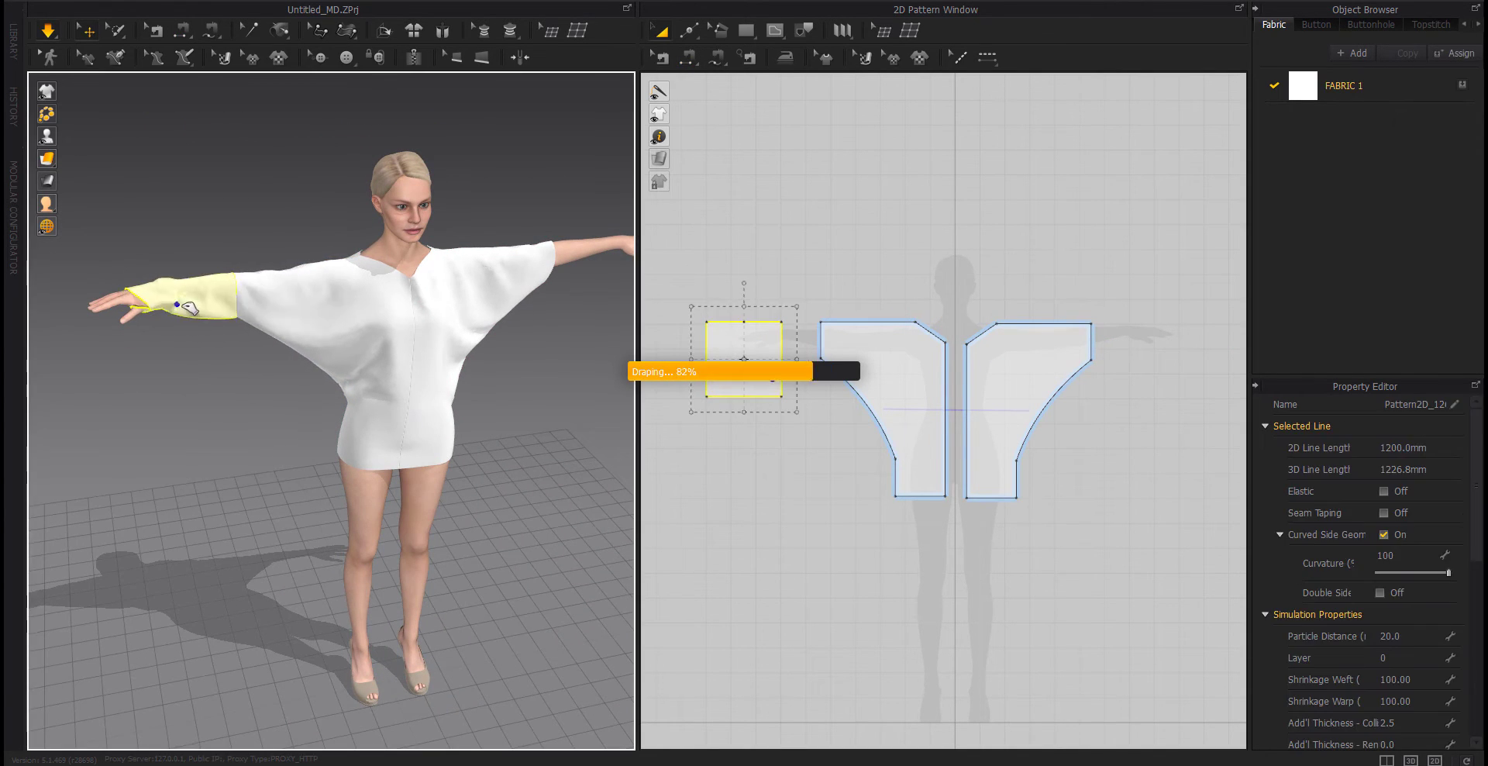
right_drag(458, 341, 411, 412)
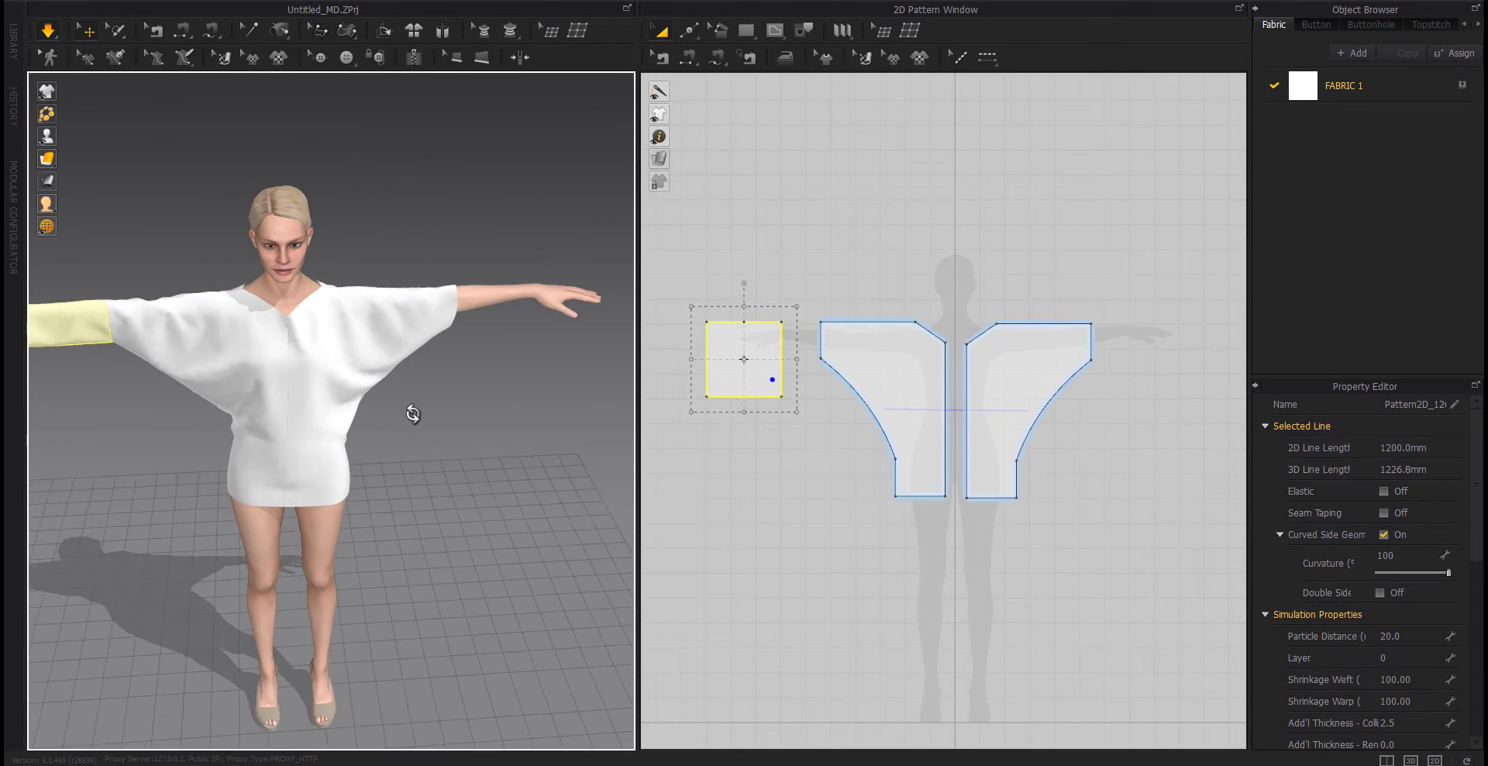
Create a symmetric copy of the square forearm pattern and place it beside the opposite sleeve opening.
scroll(341, 412, down, 2)
key(z)
right_click(755, 377)
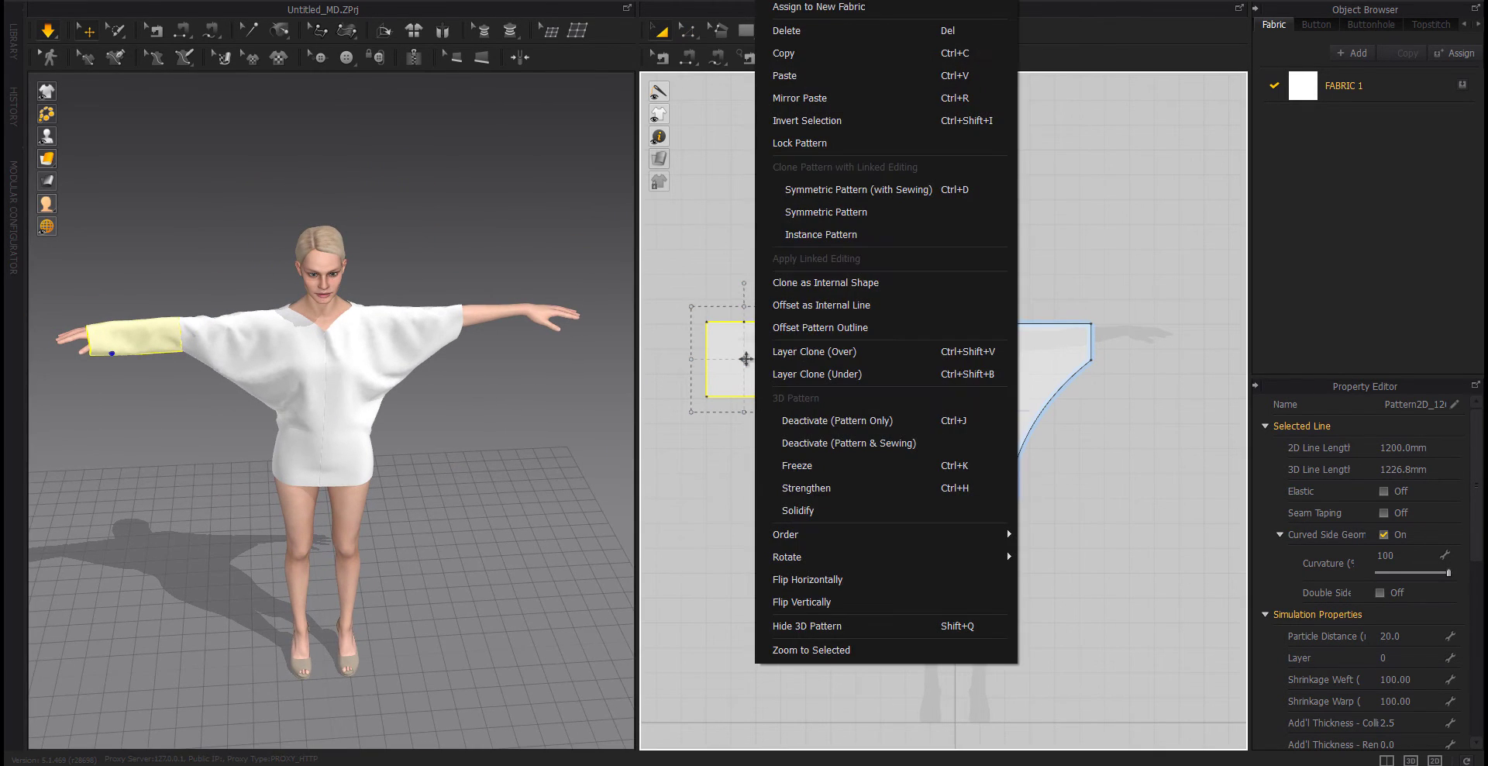
click(798, 212)
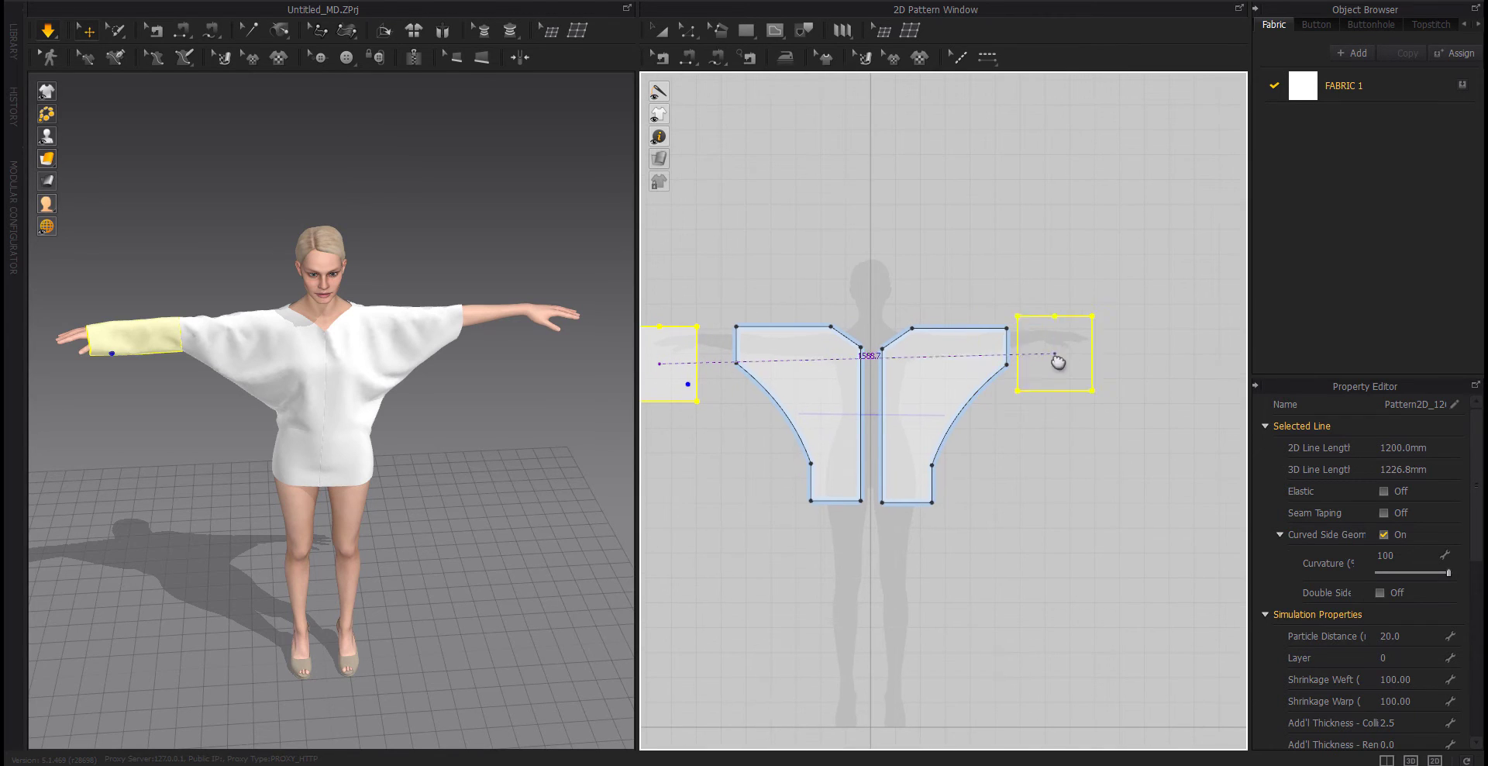
click(1085, 353)
Move the mirrored forearm tube onto the avatar's left forearm and align it around the arm.
middle_drag(492, 465, 418, 504)
click(526, 341)
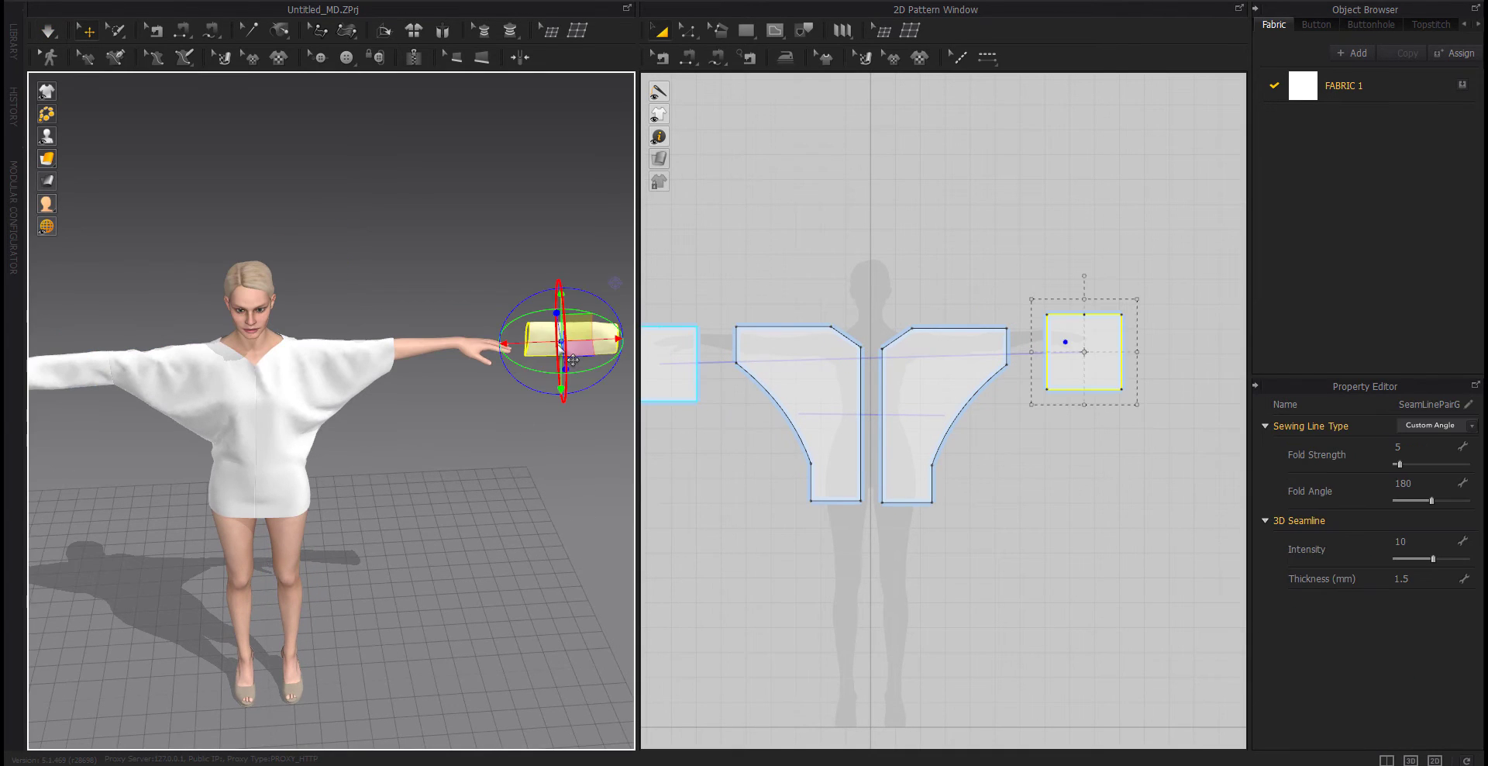
drag(526, 341, 406, 345)
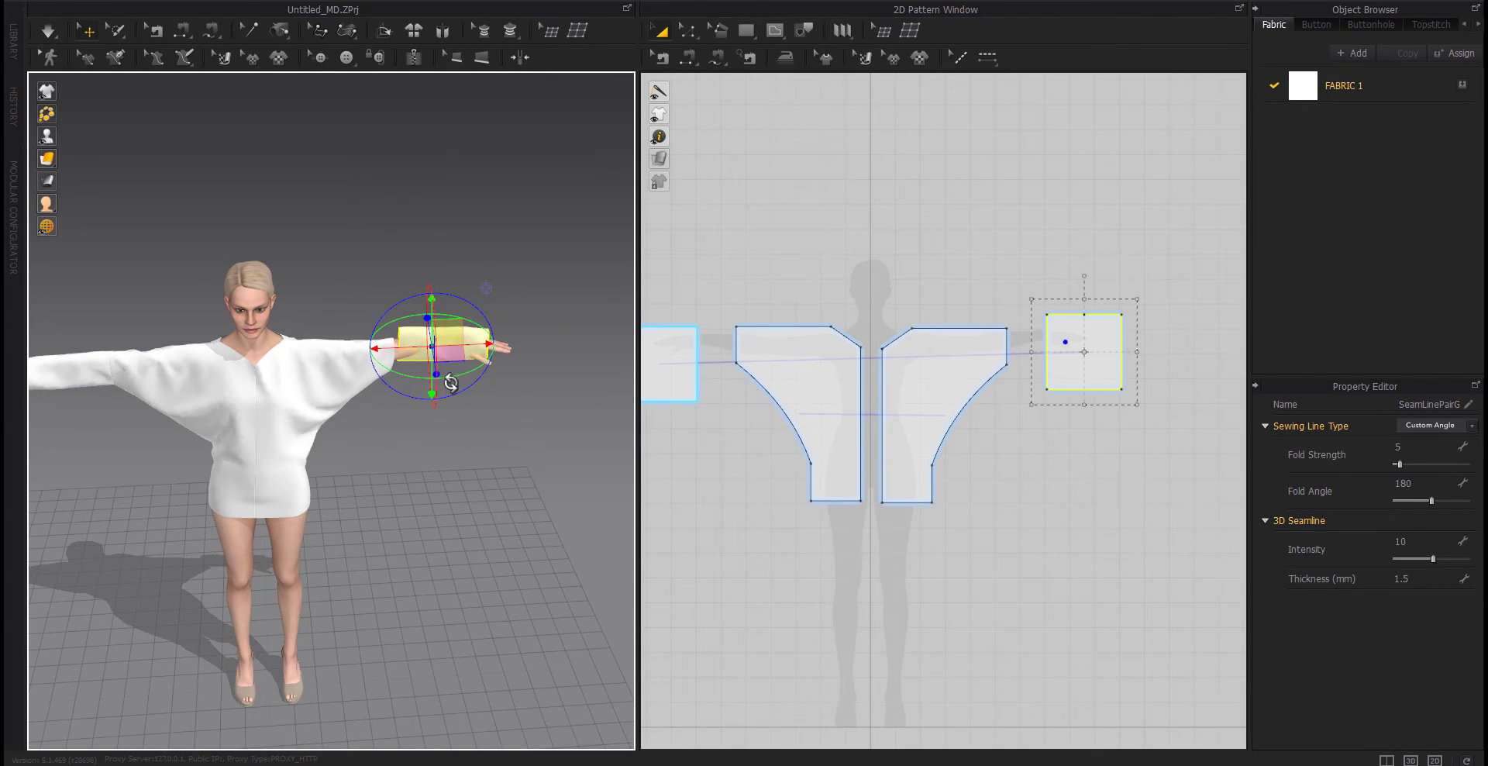
right_drag(451, 382, 454, 378)
middle_drag(458, 375, 404, 480)
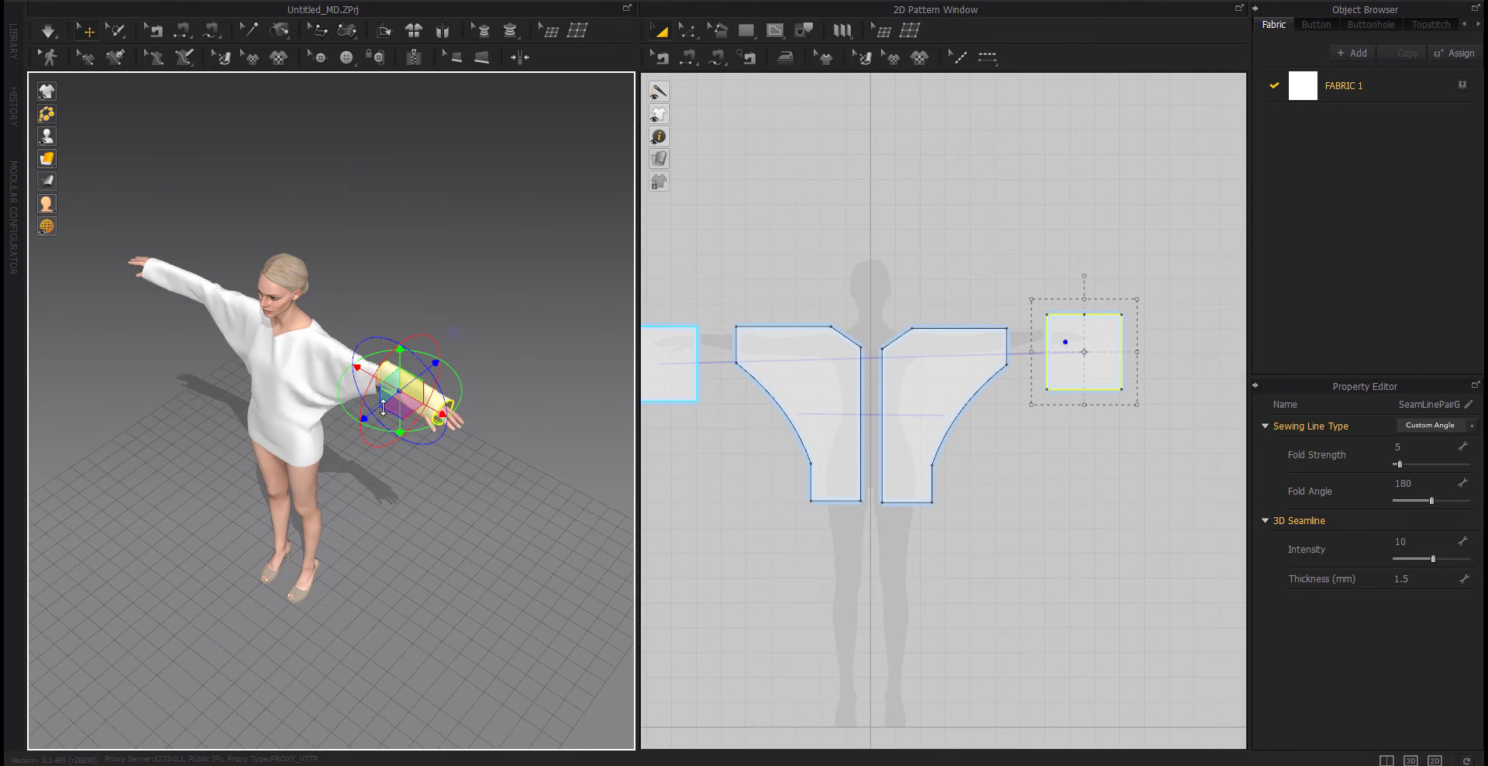
drag(376, 407, 374, 406)
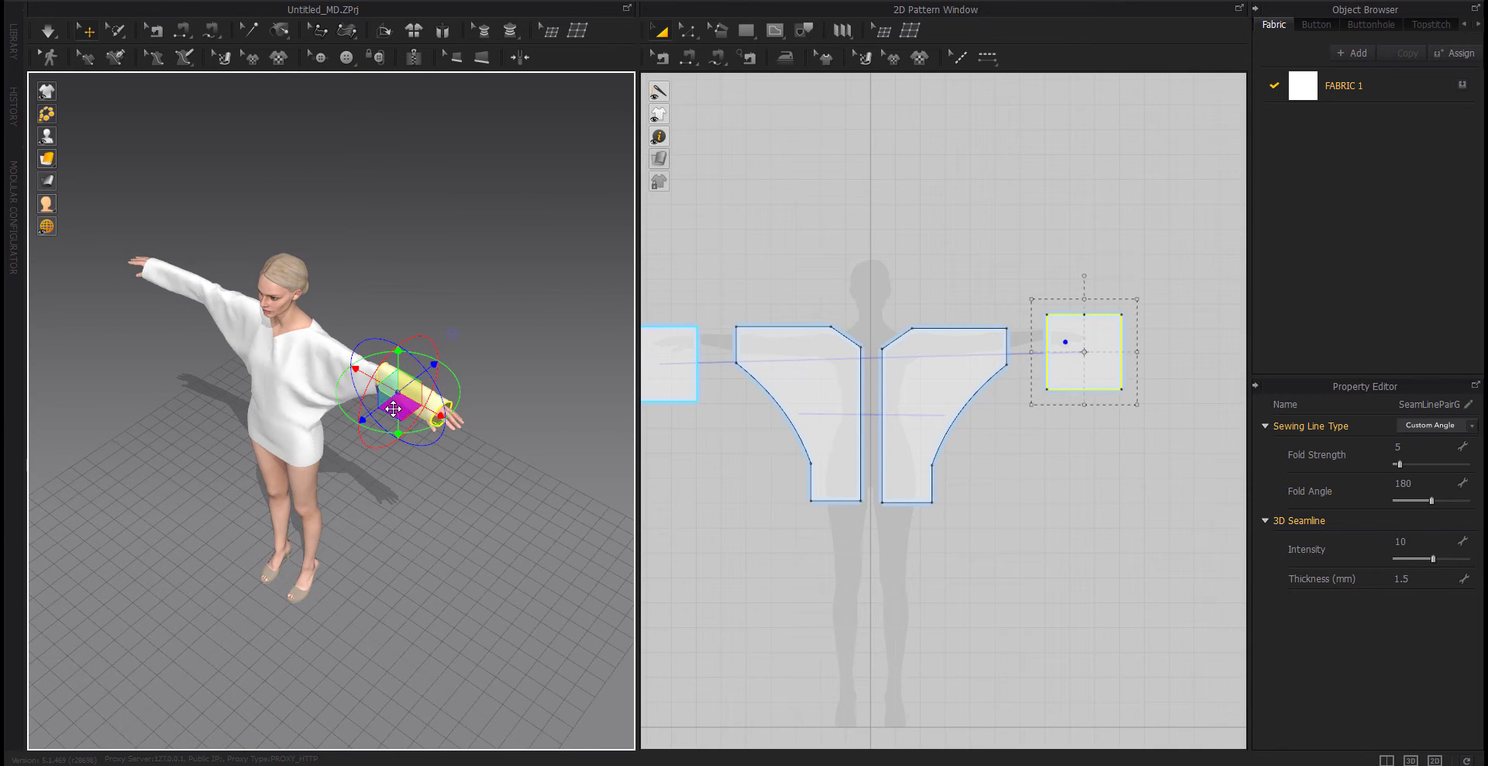
mouse_move(393, 409)
right_down()
mouse_move(296, 415)
mouse_move(380, 408)
right_up()
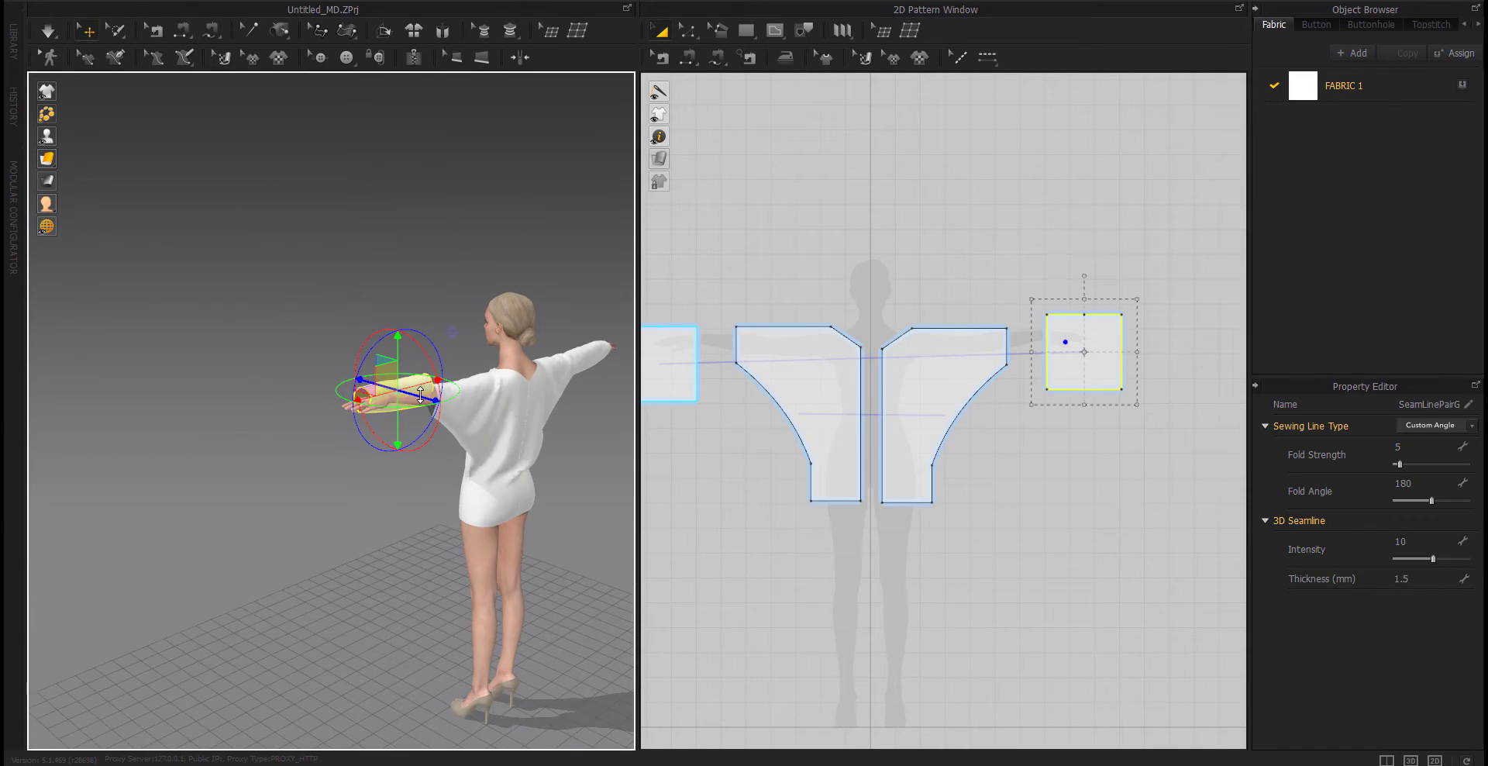
drag(420, 395, 424, 396)
click(327, 368)
Sew the two halves of the mirrored square's upper edge to the front and back left sleeve openings.
right_drag(327, 368, 367, 419)
middle_drag(367, 419, 178, 411)
scroll(472, 513, up, 3)
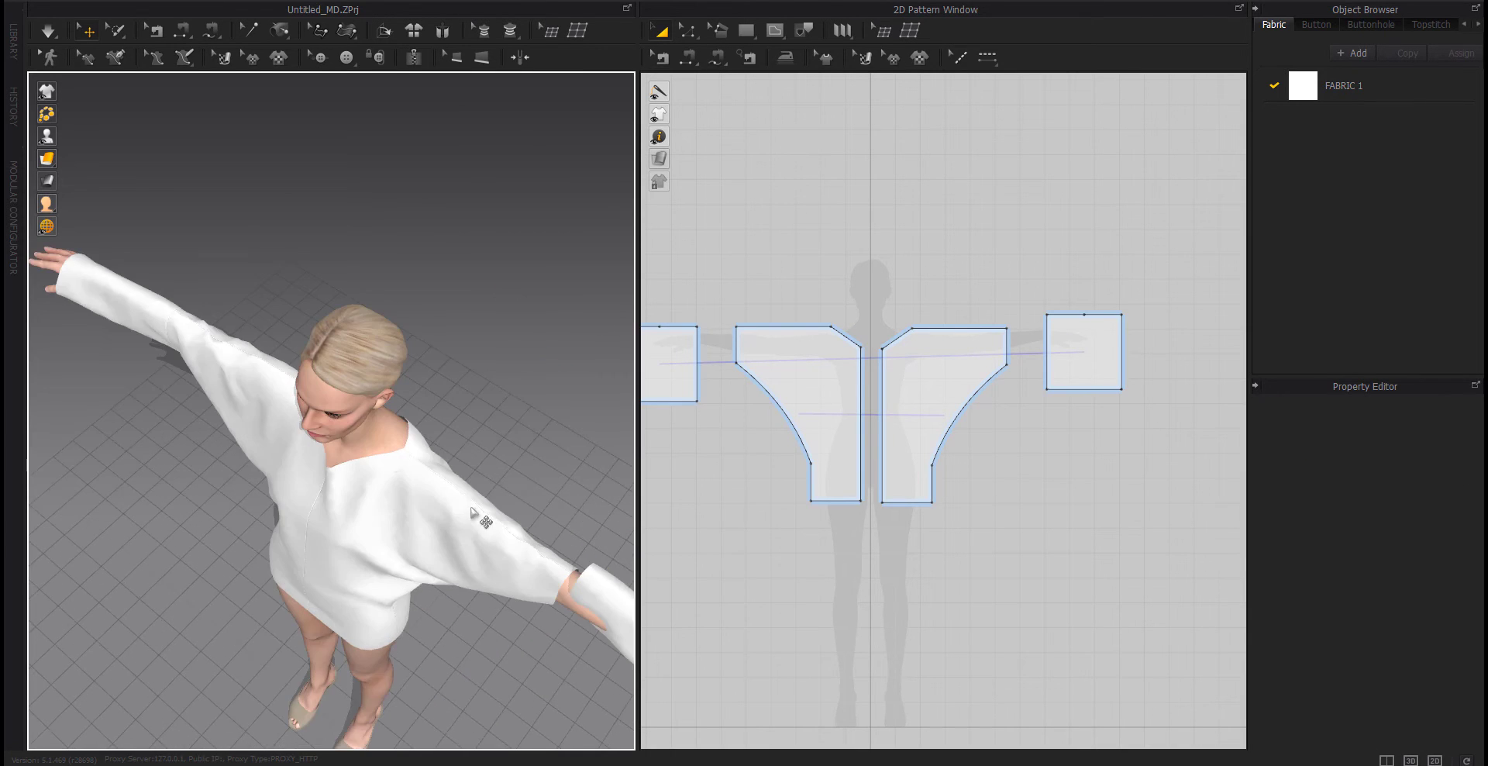
right_drag(473, 513, 417, 505)
scroll(417, 504, up, 5)
click(688, 57)
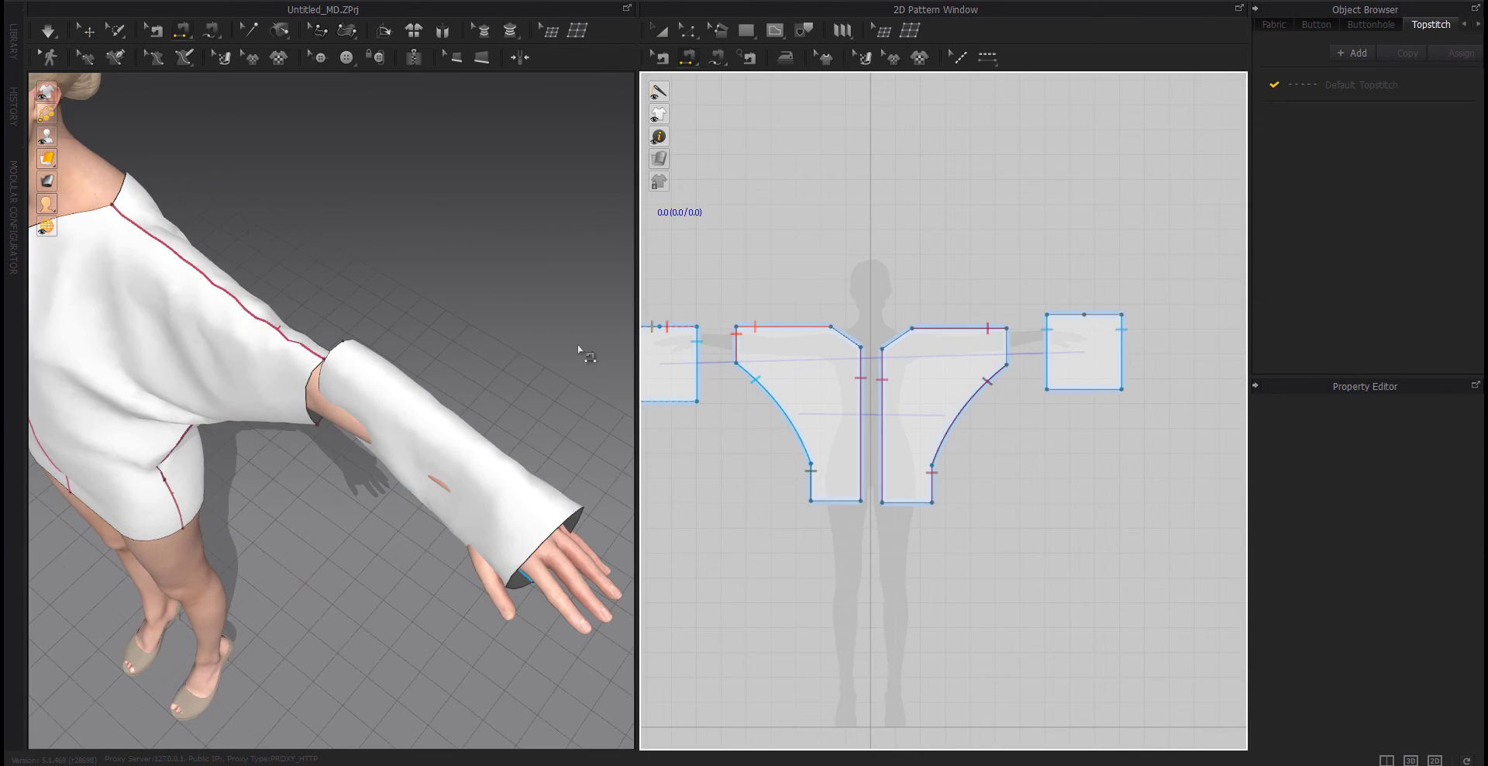
click(1079, 314)
click(1007, 346)
right_drag(372, 447, 428, 513)
click(224, 257)
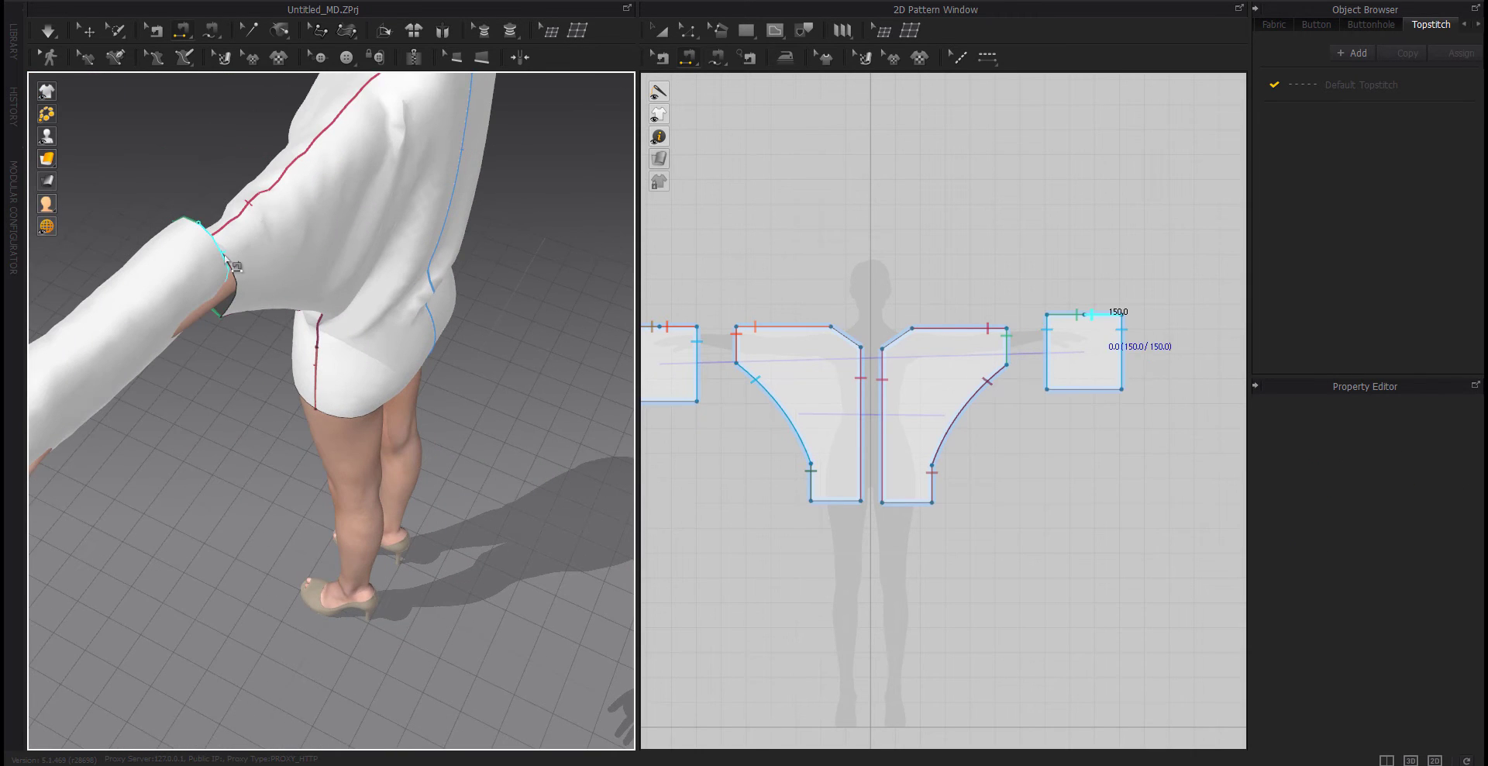
click(201, 251)
Simulate the garment and tug the left forearm piece into shape.
right_drag(203, 251, 377, 362)
key(space)
click(495, 295)
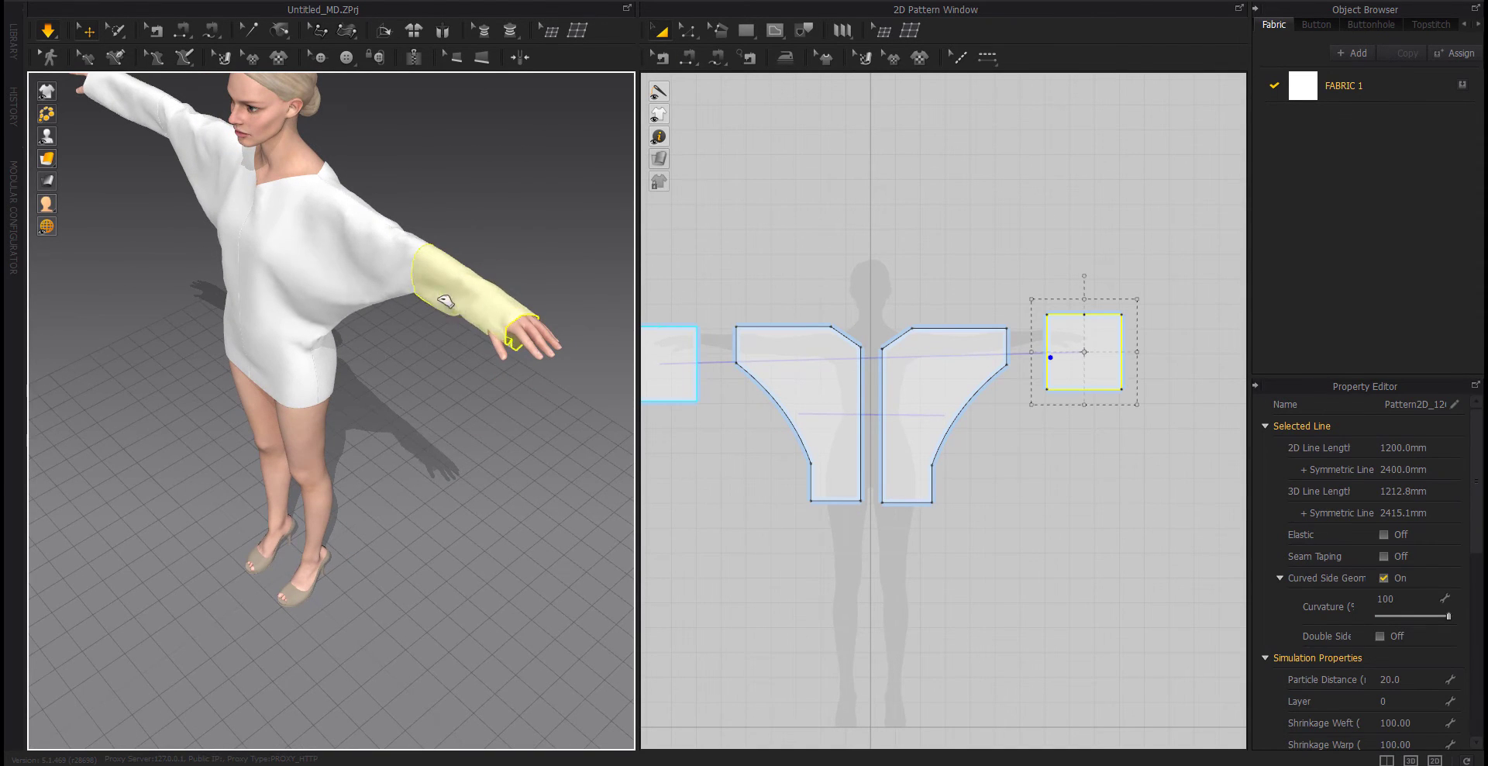
key(2)
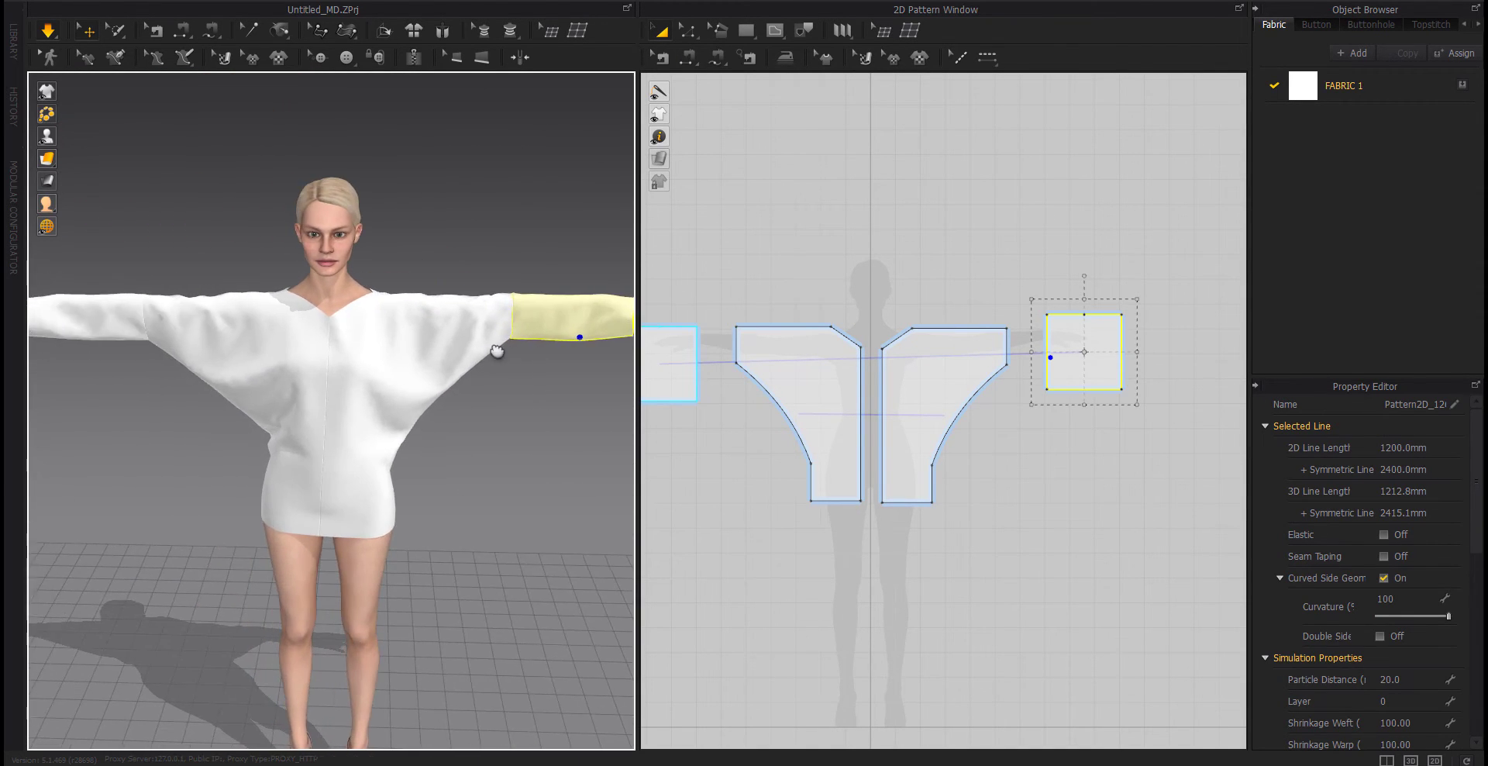
Reduce the height of the linked forearm patterns to an outline length of about 1069 mm and simulate the garment.
right_drag(794, 534, 819, 529)
click(724, 605)
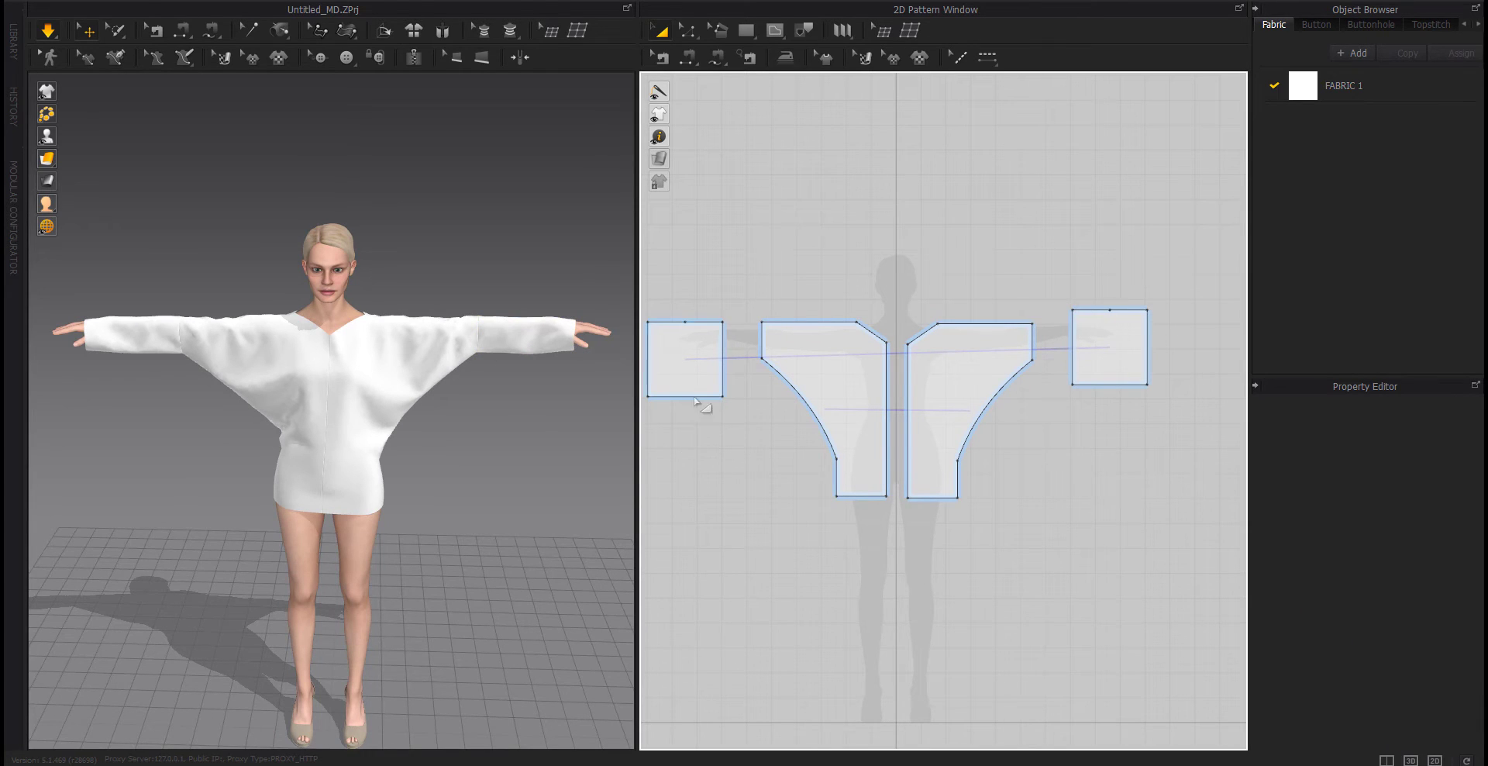
click(688, 359)
right_drag(688, 358, 719, 364)
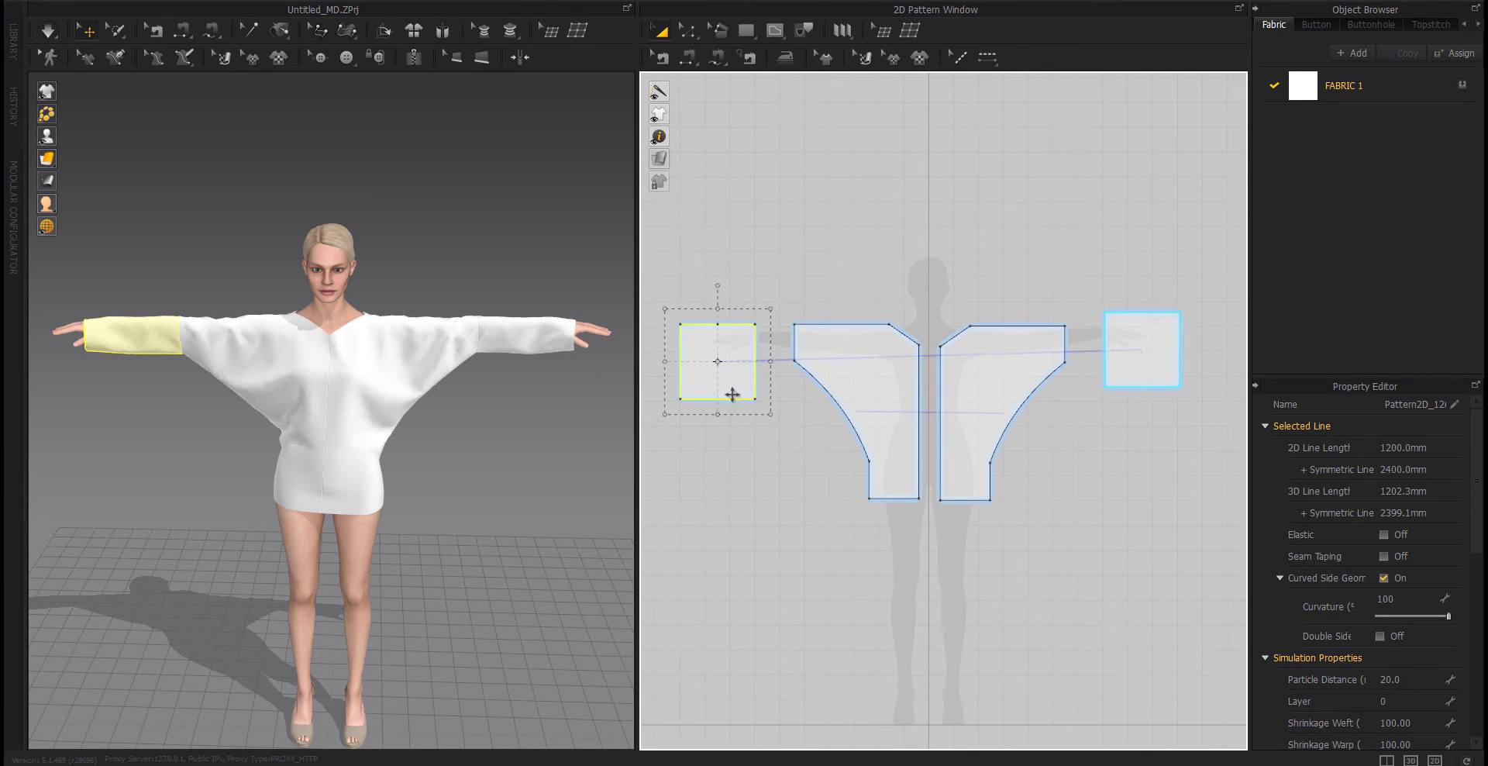
key(Delete)
click(718, 361)
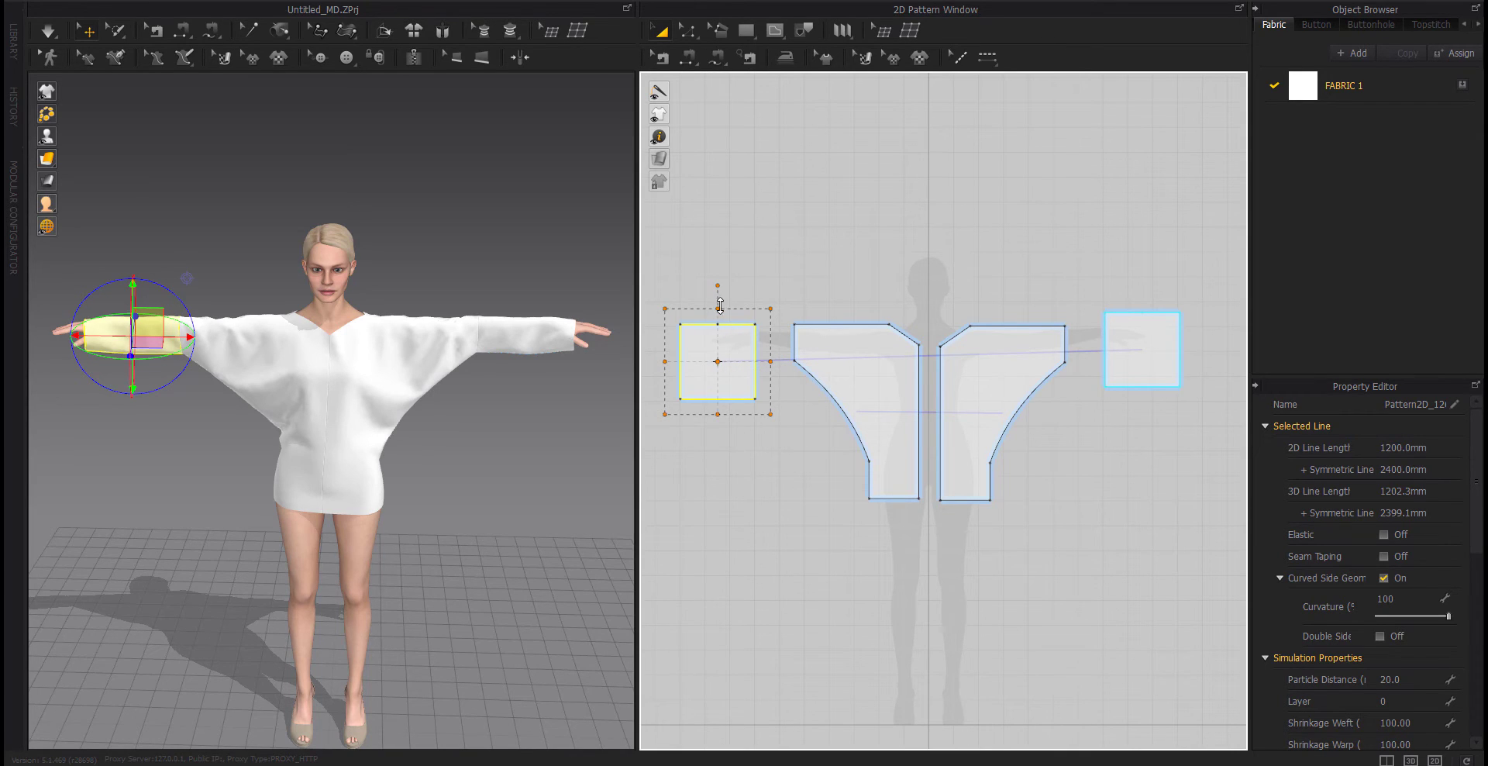
drag(720, 306, 720, 322)
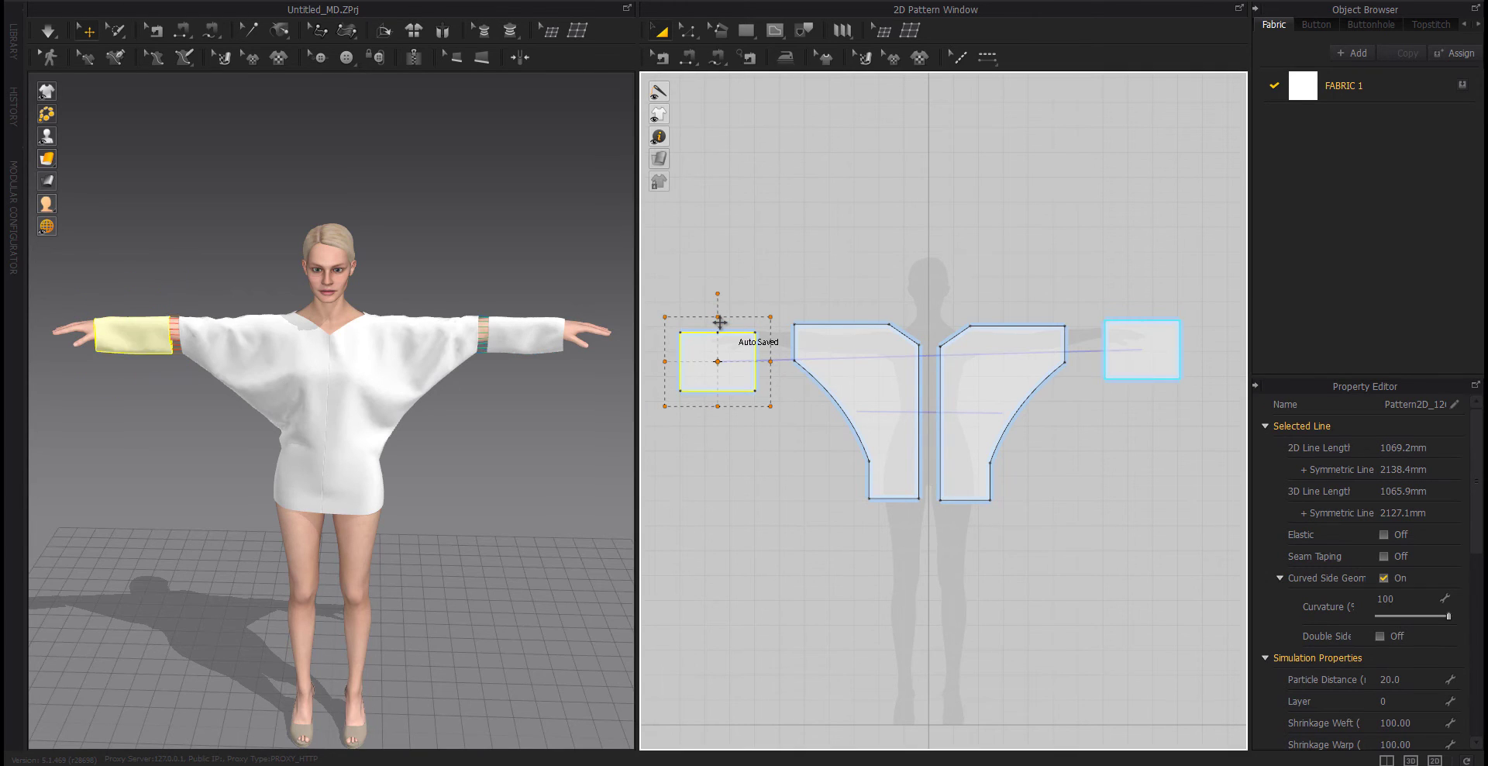
key(space)
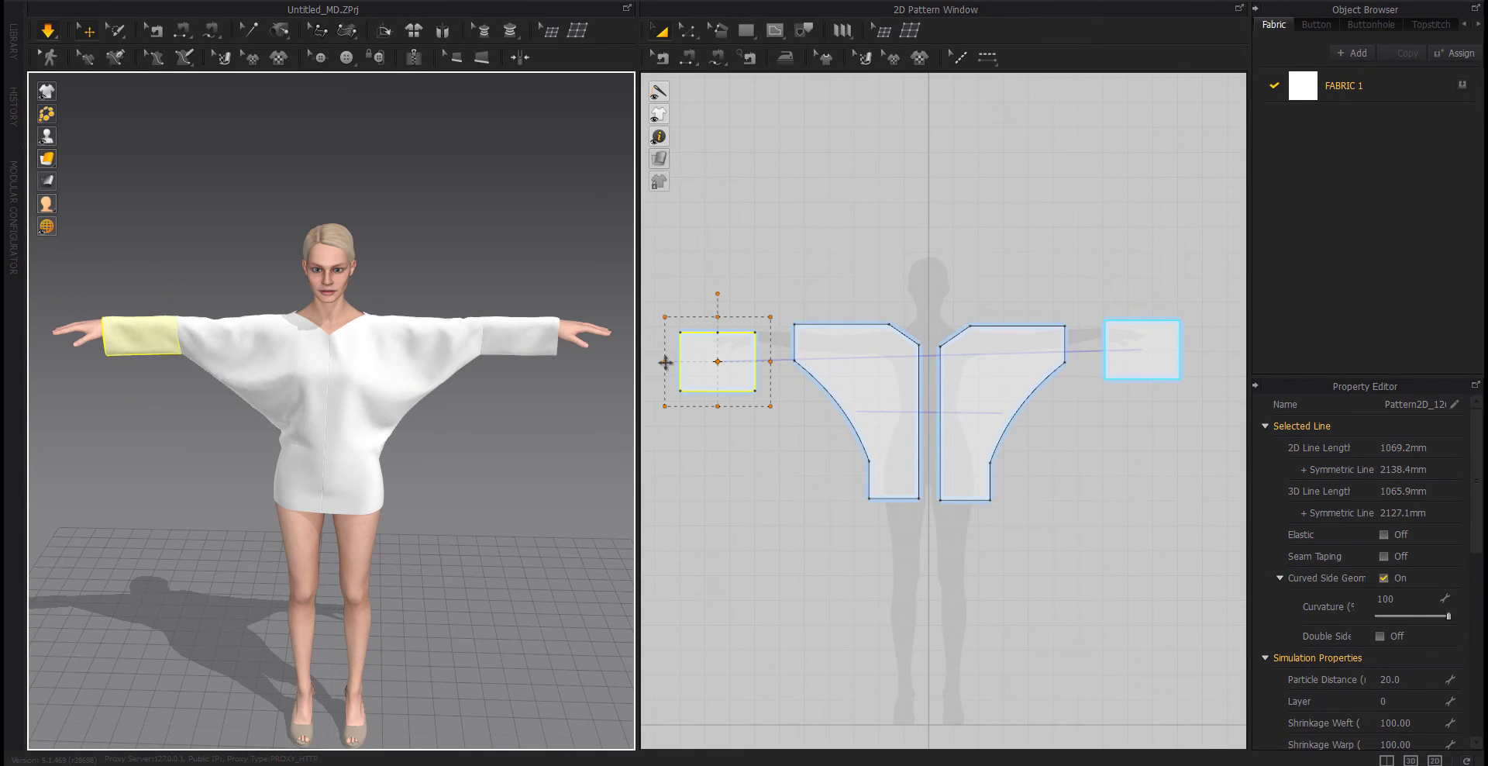
Narrow the linked forearm patterns to an outline length of about 845 mm and check the fit from several angles.
drag(666, 361, 684, 362)
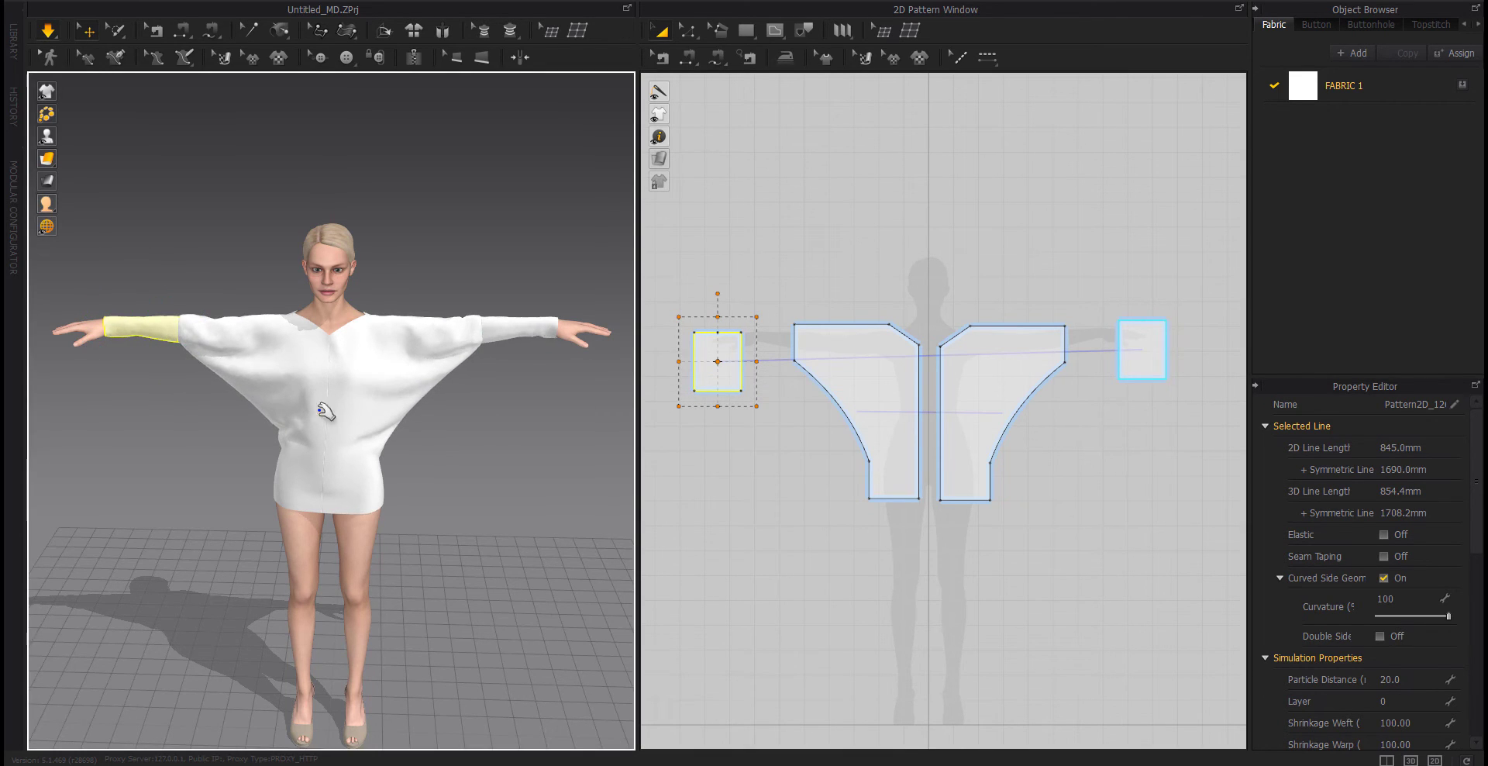
right_drag(327, 413, 478, 455)
scroll(448, 413, up, 5)
scroll(454, 471, down, 5)
click(850, 489)
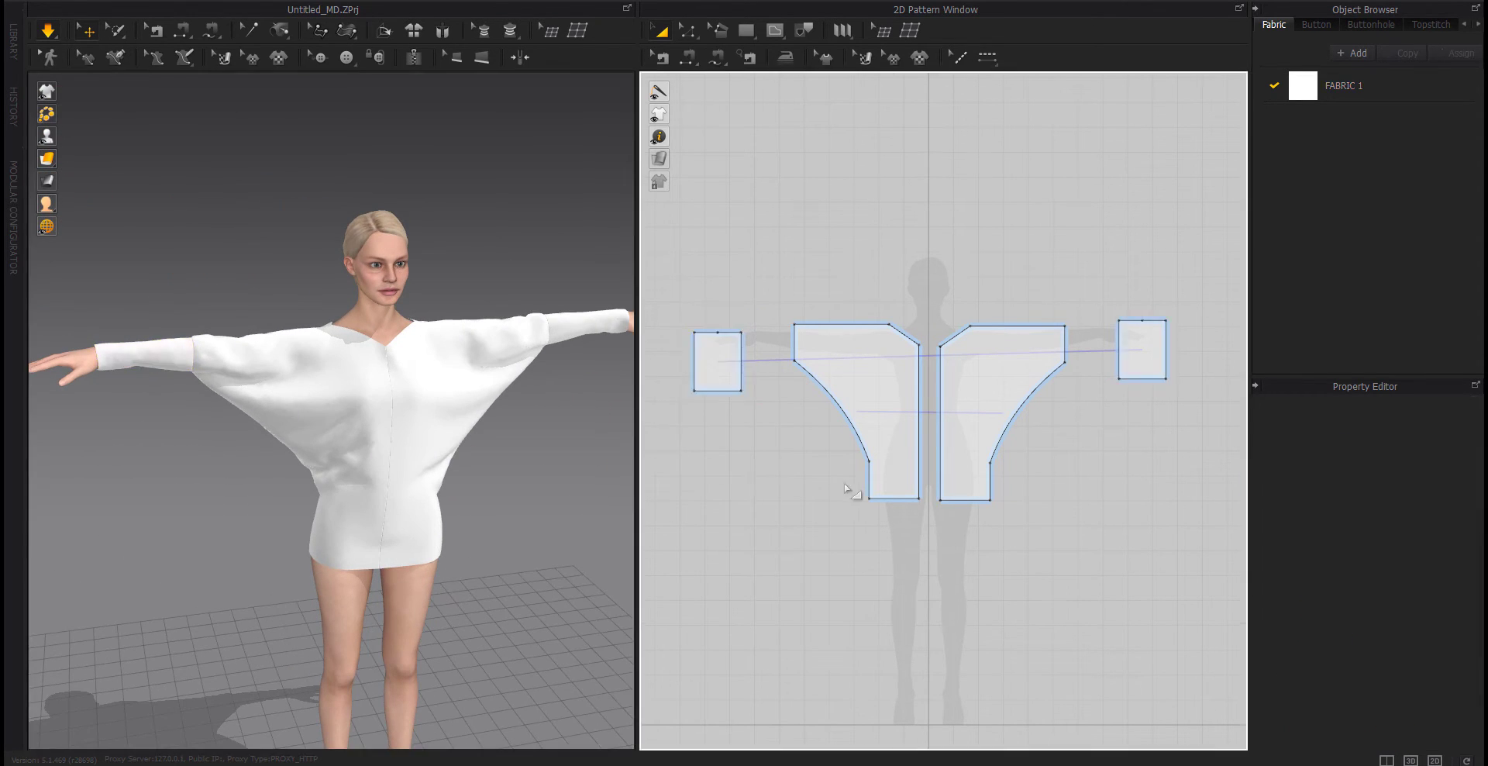
scroll(974, 494, down, 5)
right_drag(465, 403, 443, 533)
middle_drag(443, 533, 409, 574)
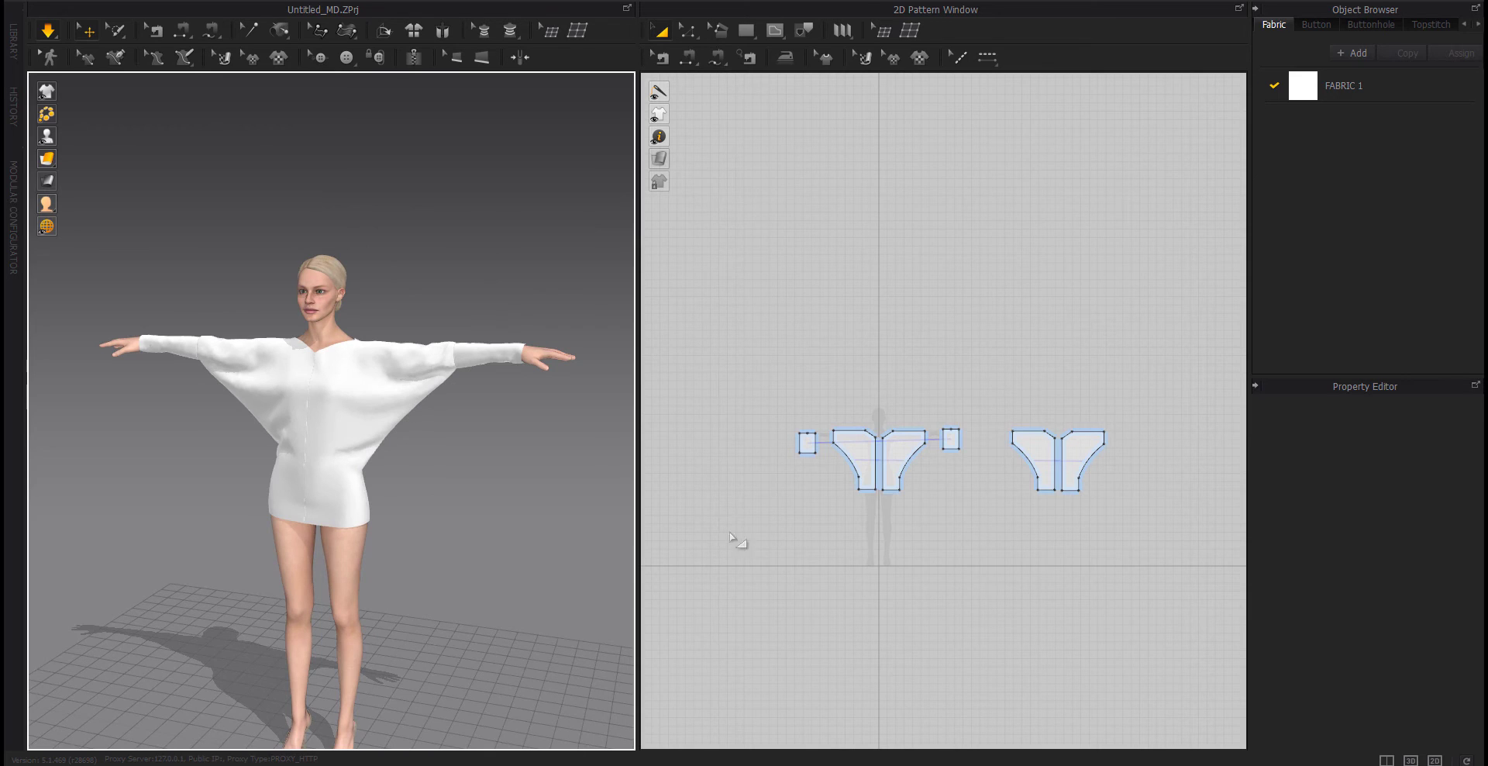
Bend the slanted front neckline edges into a rounded scoop with an edge length of about 157 mm per side.
scroll(1087, 429, up, 7)
scroll(1077, 546, down, 3)
middle_drag(699, 467, 905, 450)
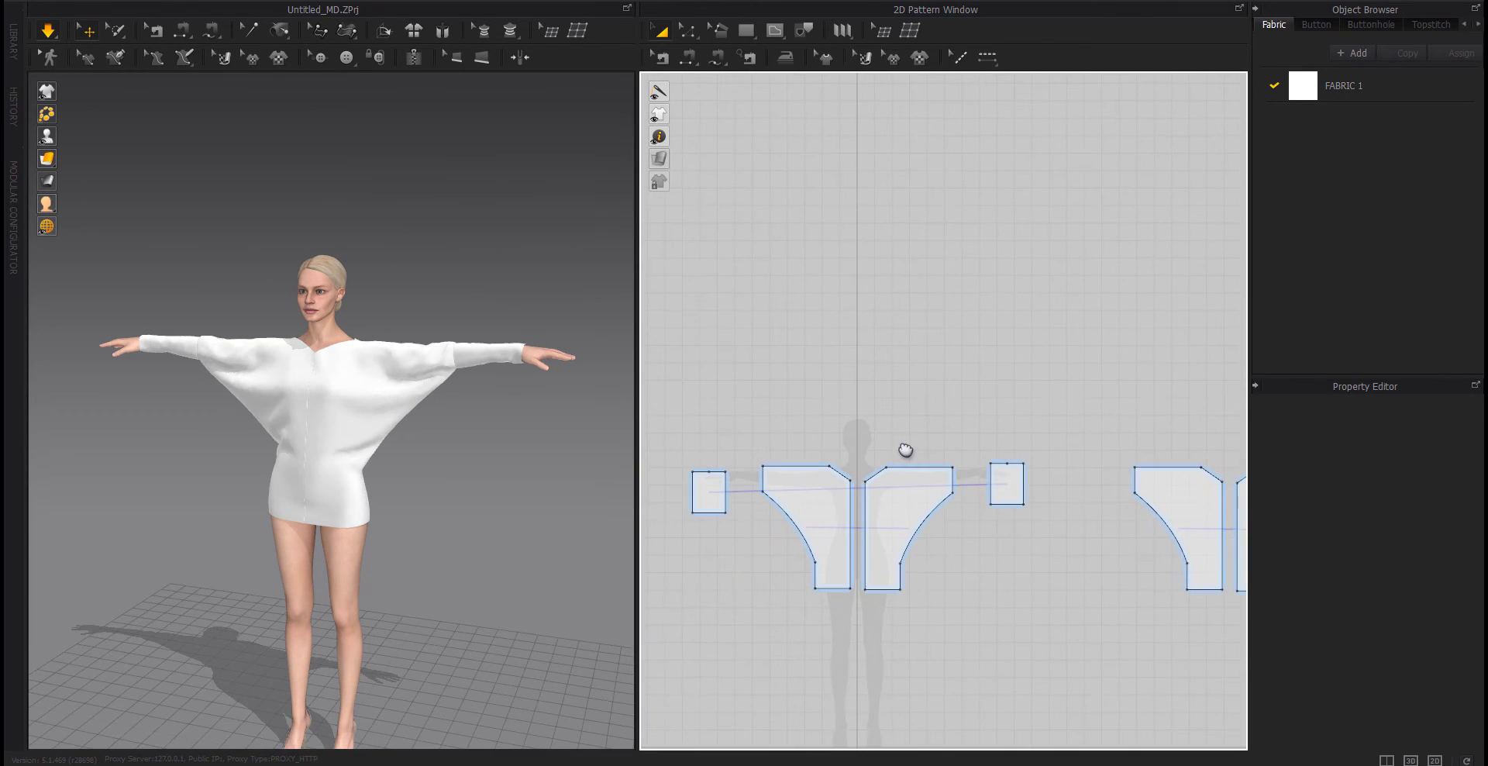
scroll(852, 470, up, 5)
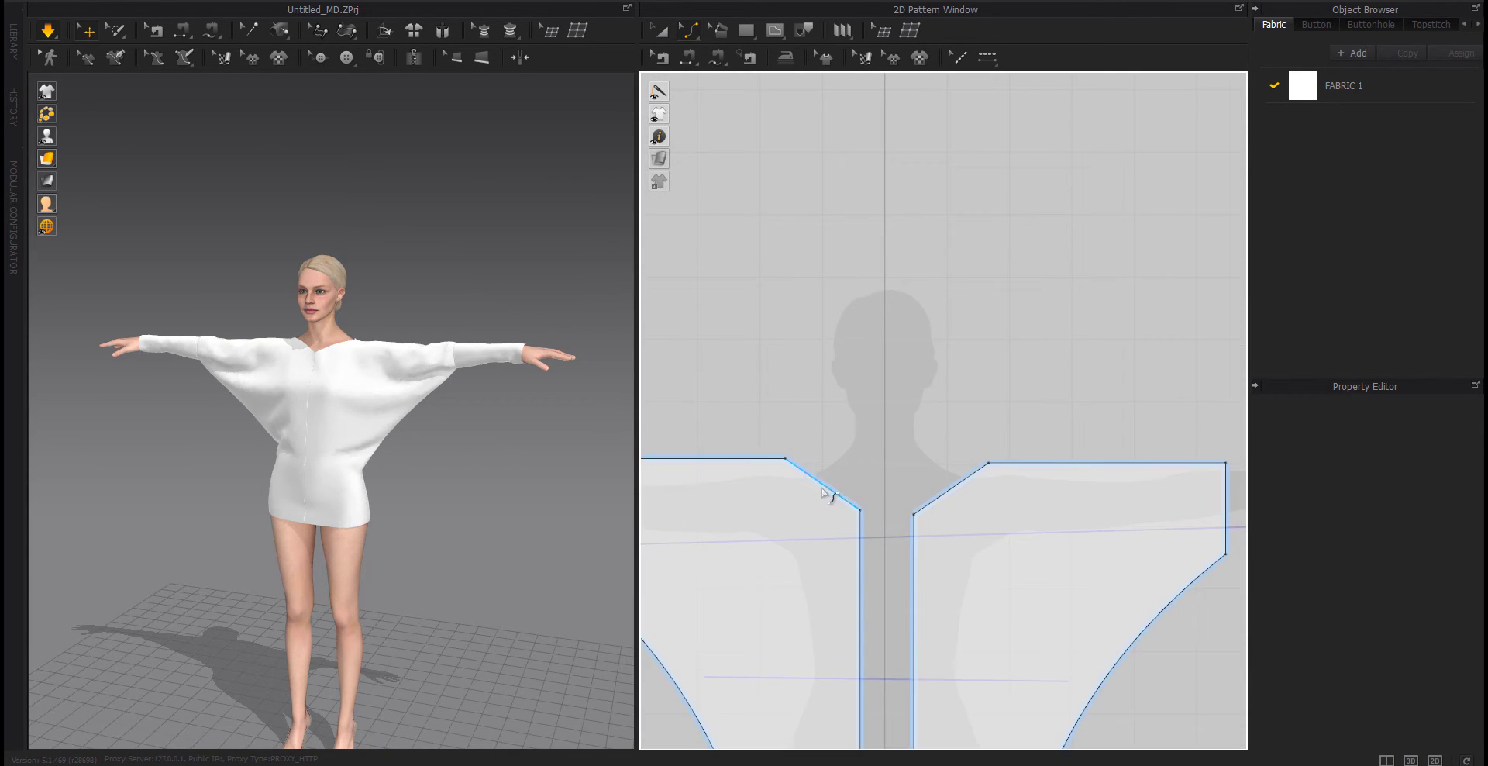
drag(820, 493, 809, 512)
scroll(867, 522, down, 2)
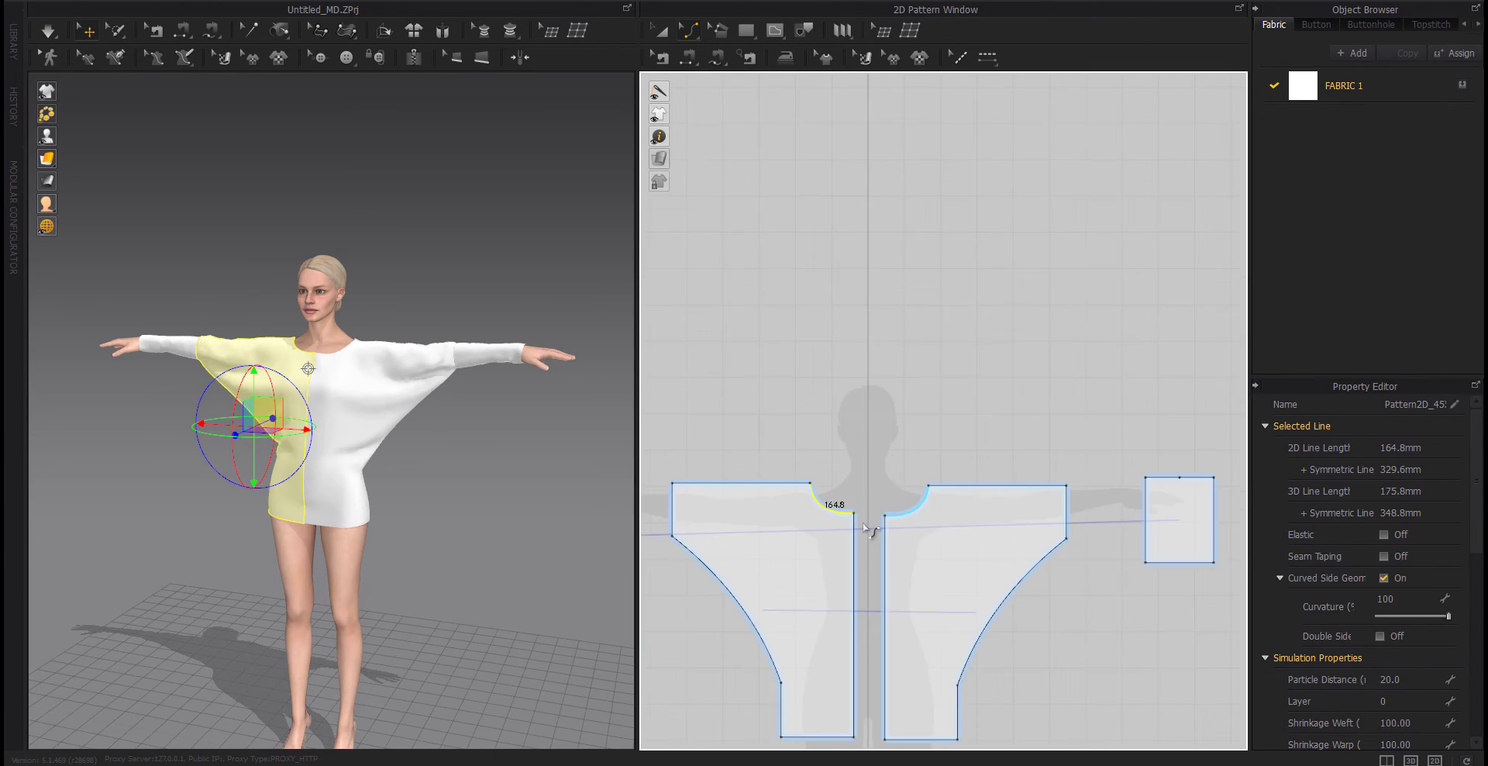
scroll(862, 522, up, 5)
drag(728, 479, 735, 476)
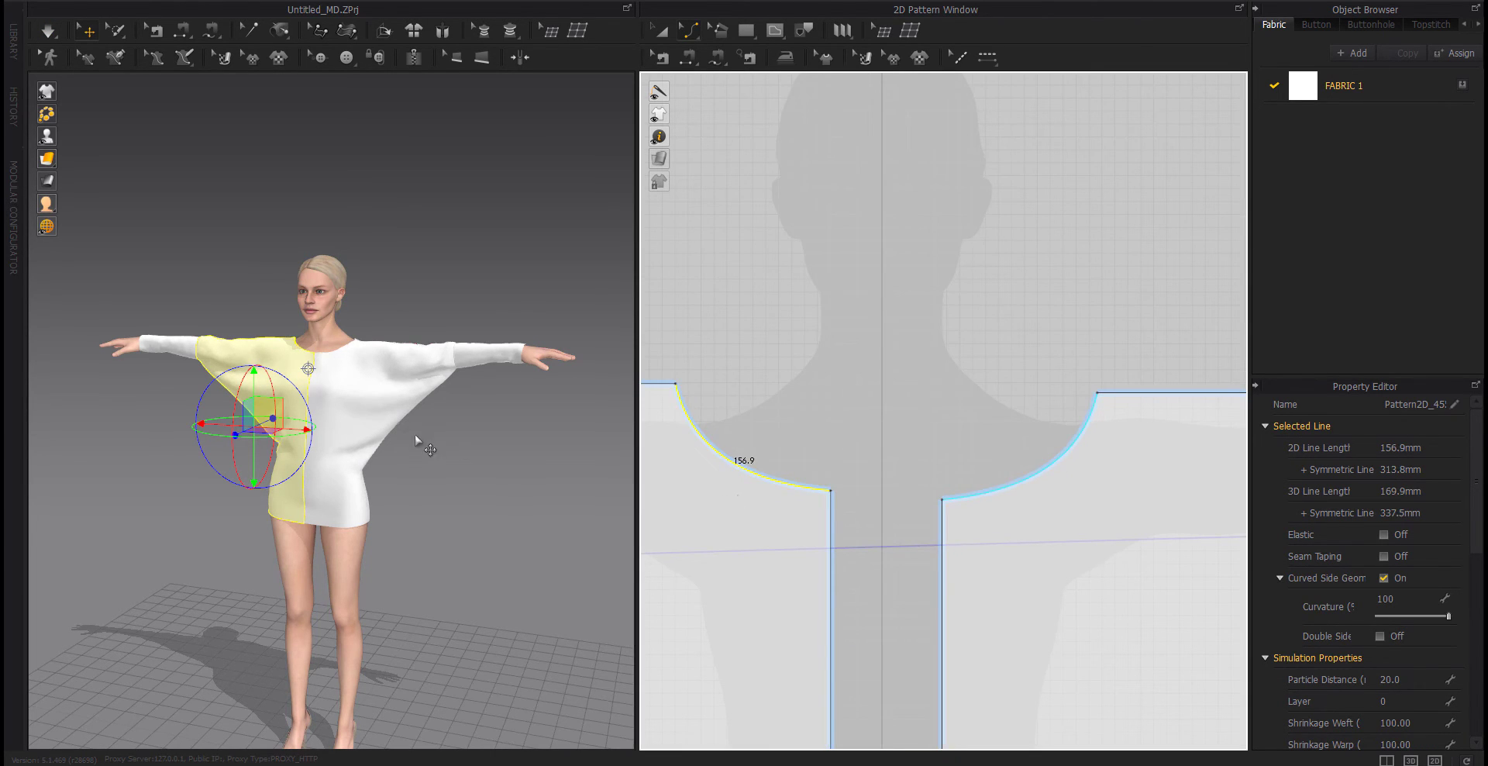
Bend the slanted back neckline edges into a concave curve with an edge length of about 152 mm per side.
right_drag(465, 485, 348, 455)
scroll(983, 497, down, 5)
middle_drag(982, 497, 993, 471)
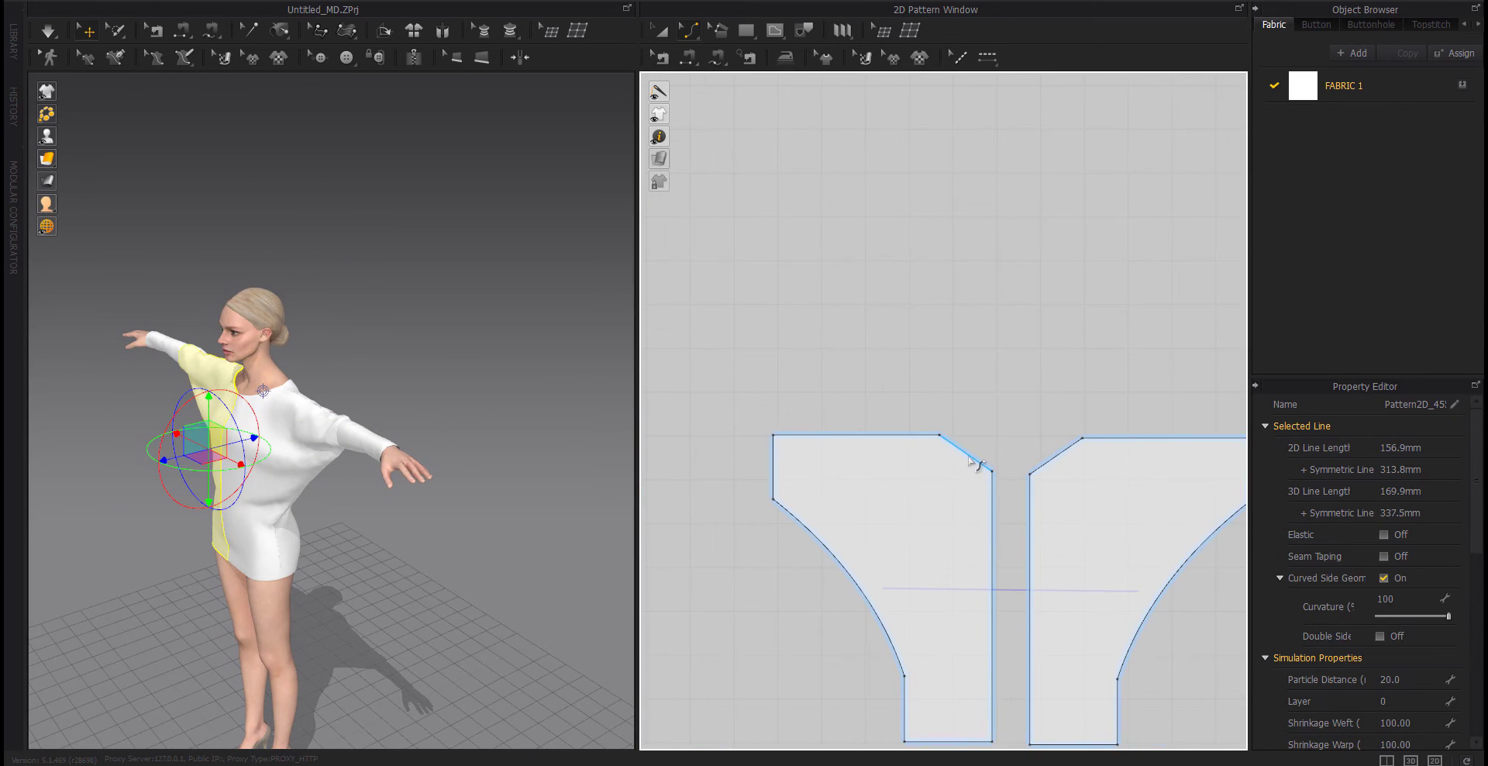
click(966, 462)
drag(954, 471, 955, 472)
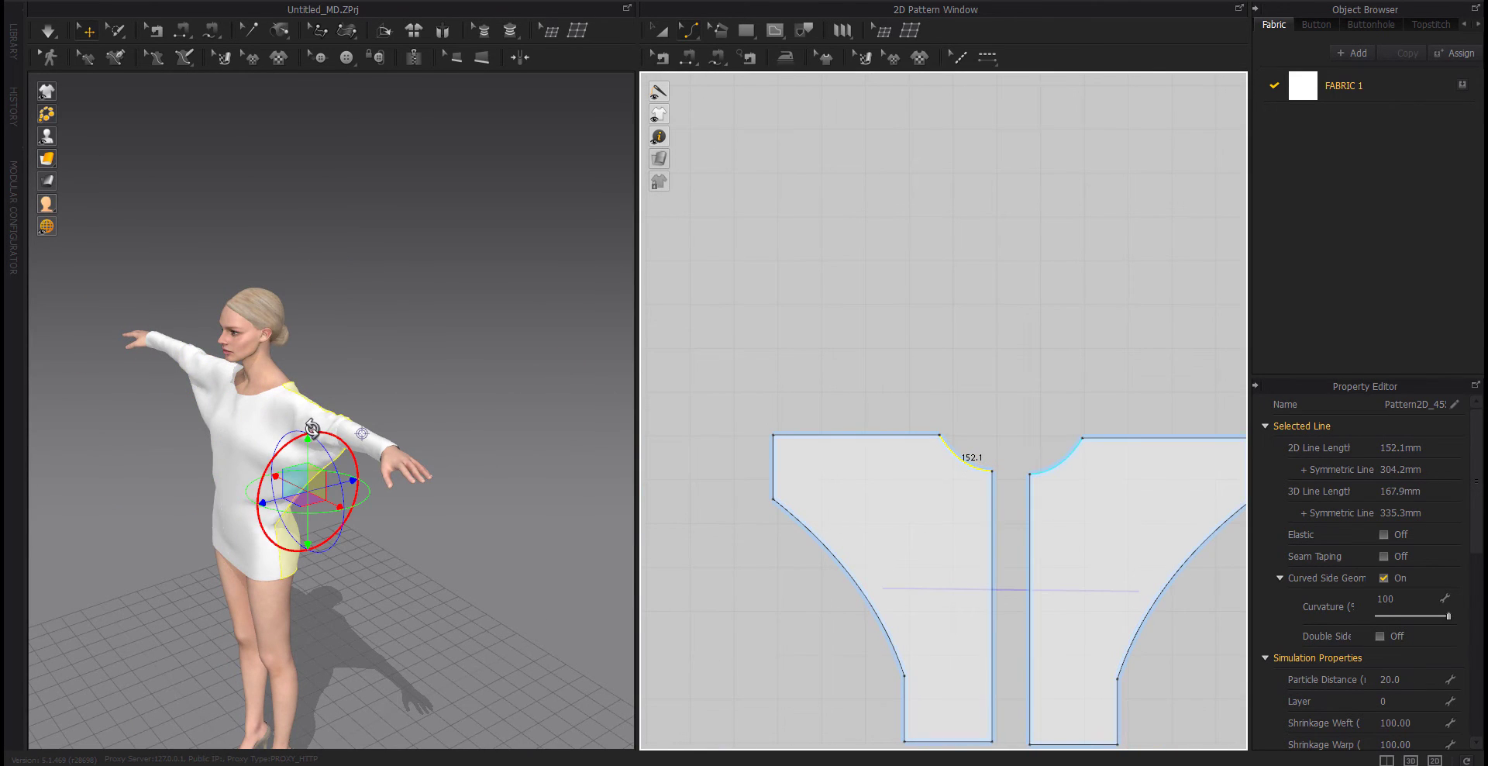
Raise the centre-back neckline point and simulate, giving each curved neckline edge a length of about 136 mm.
click(420, 369)
middle_drag(415, 402, 552, 408)
right_drag(551, 408, 300, 405)
click(992, 471)
drag(995, 472, 998, 457)
click(959, 454)
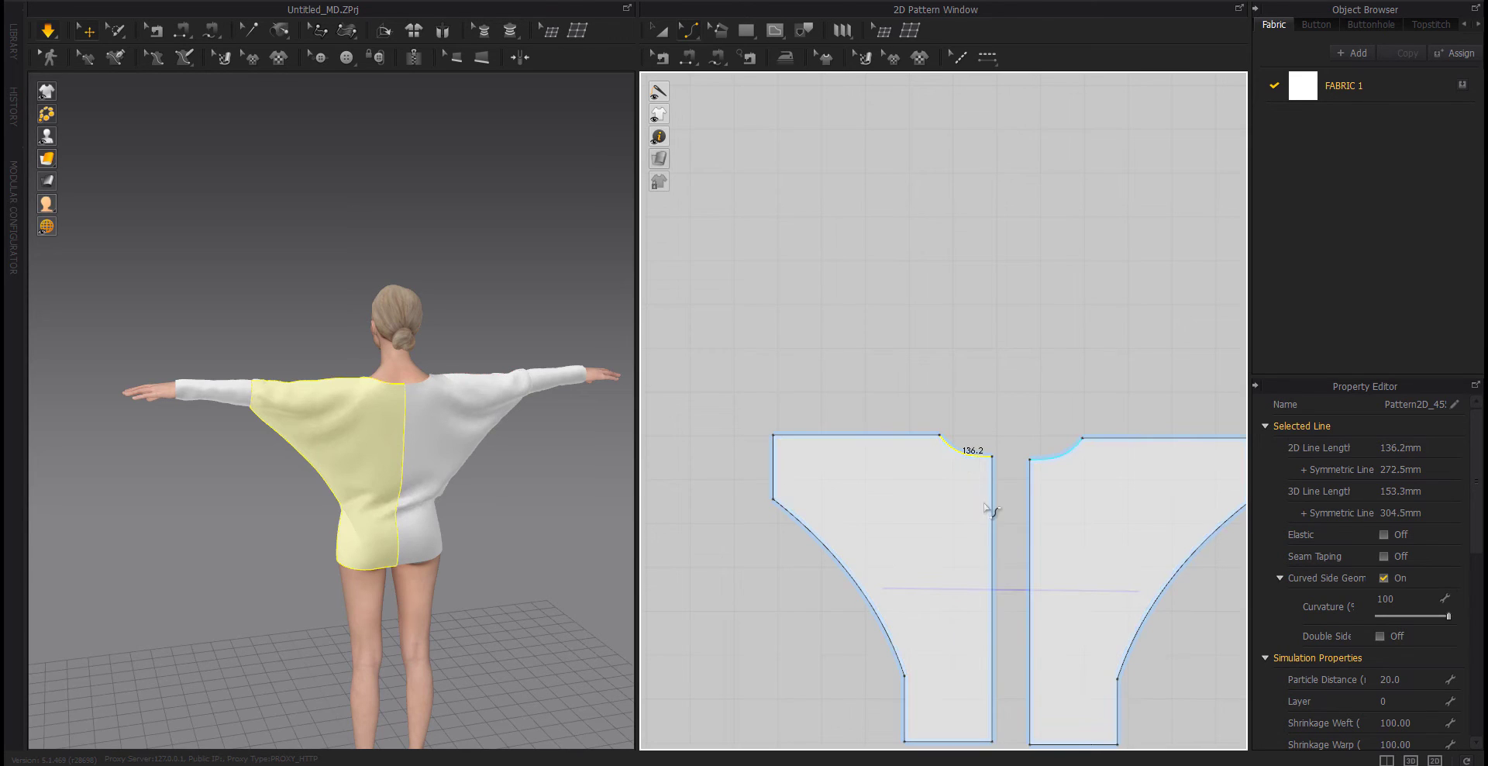
Delete the back neckline's curve points, redraw a shallower curve about 131 mm long per side, and simulate the garment.
scroll(425, 412, up, 5)
right_drag(482, 410, 442, 457)
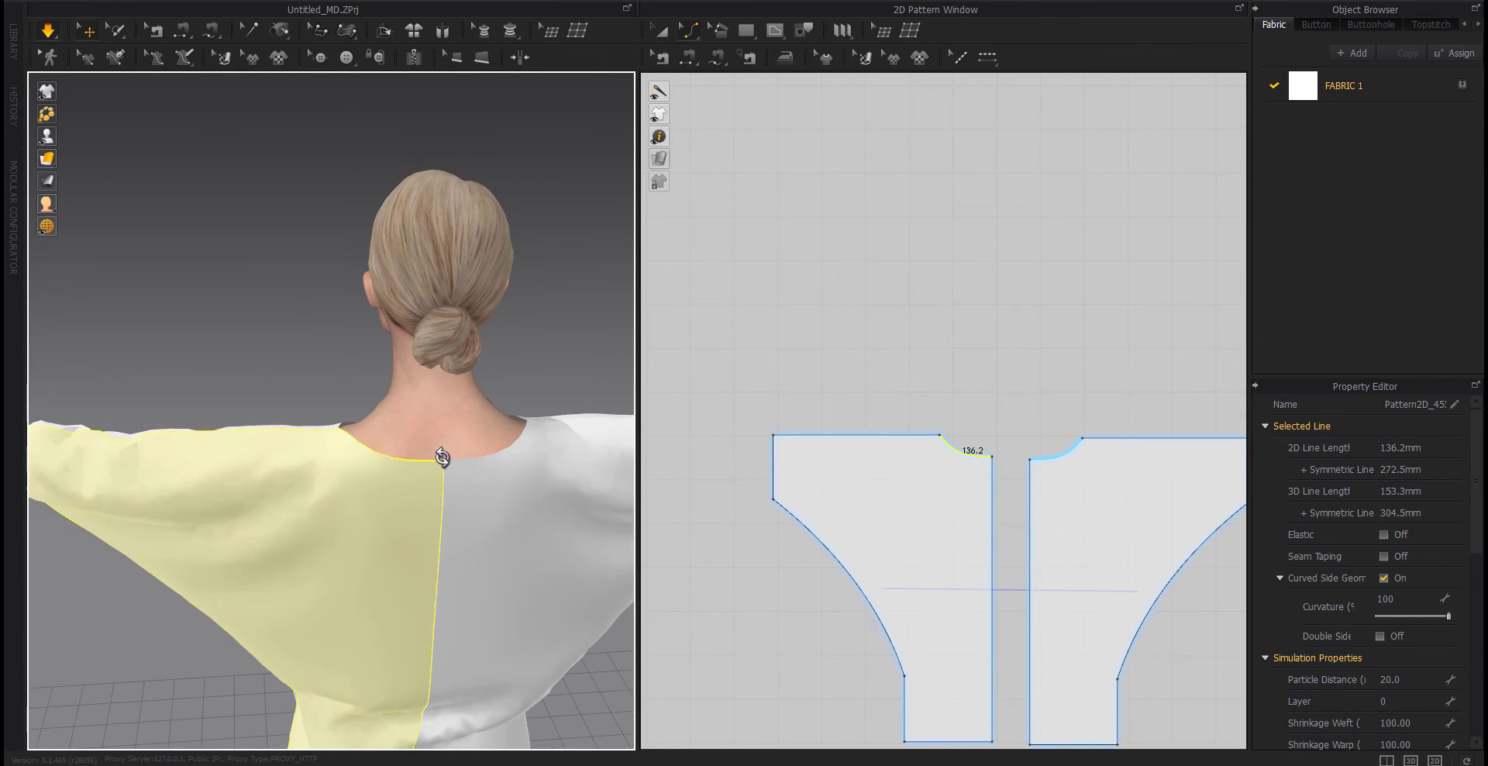
right_click(970, 454)
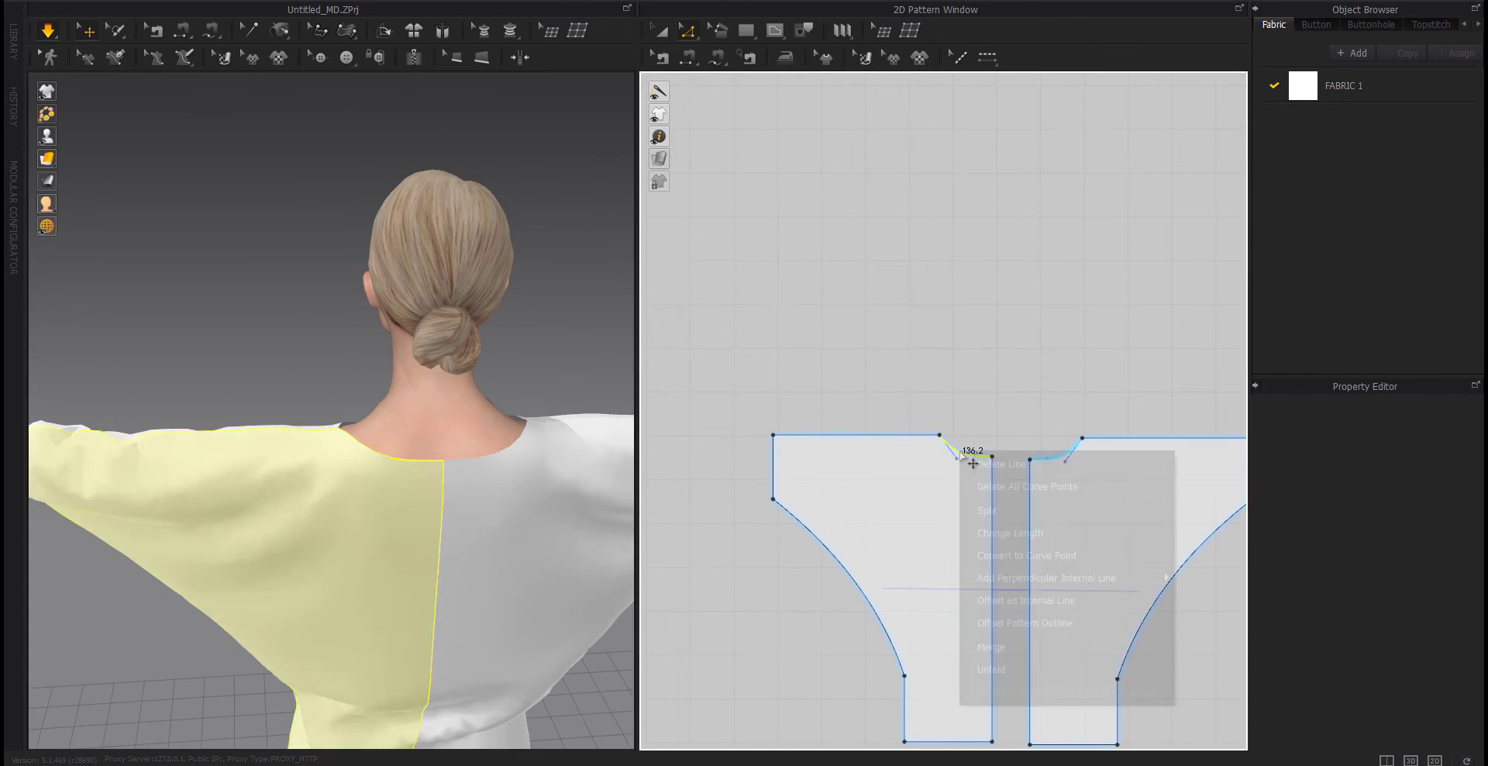
click(980, 484)
drag(967, 447, 963, 454)
key(space)
right_drag(341, 380, 620, 415)
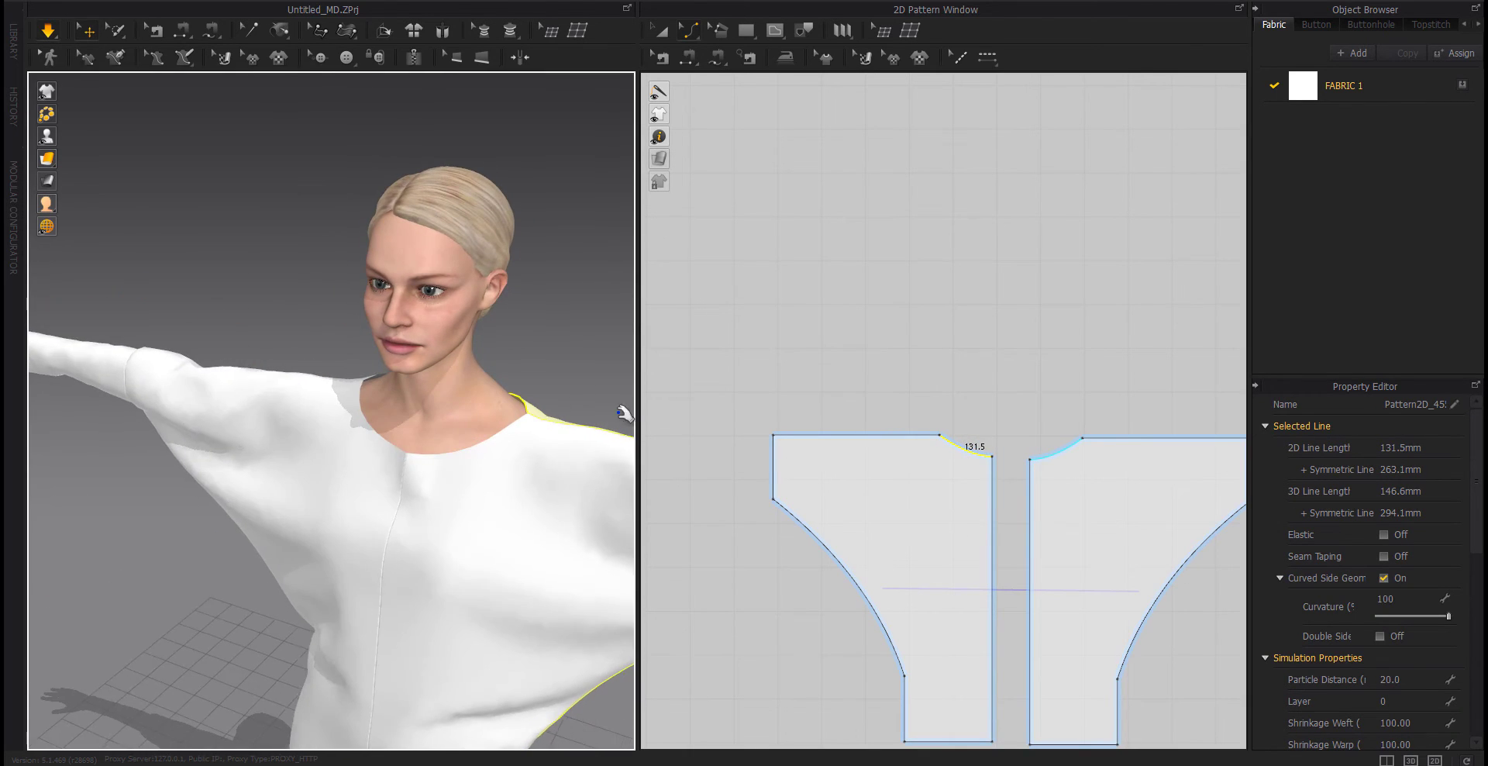
Lower the centre-front neckline point by about 10 mm and simulate the garment to check the neckline.
scroll(862, 482, down, 5)
middle_drag(864, 489, 1009, 459)
scroll(747, 448, up, 5)
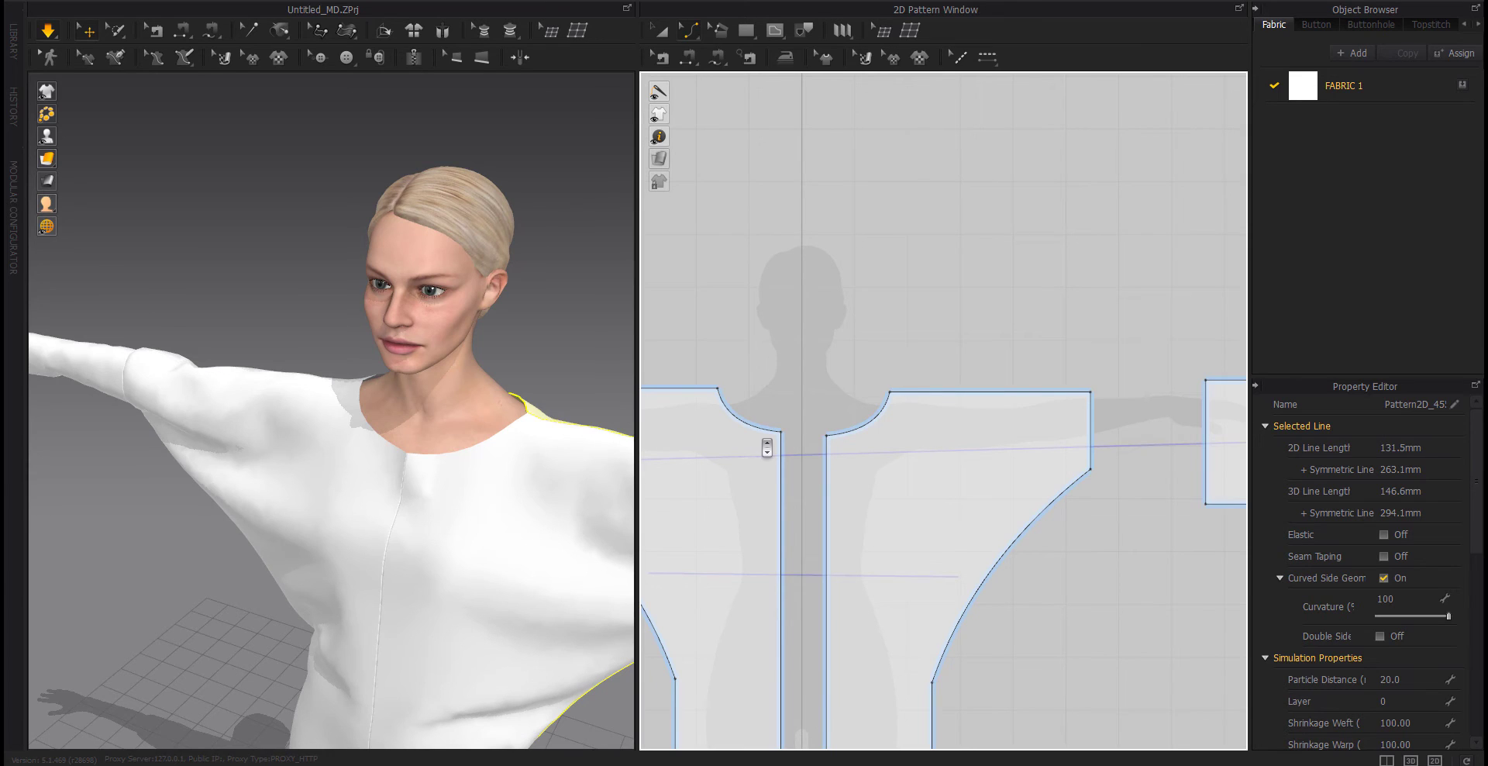
drag(780, 434, 781, 440)
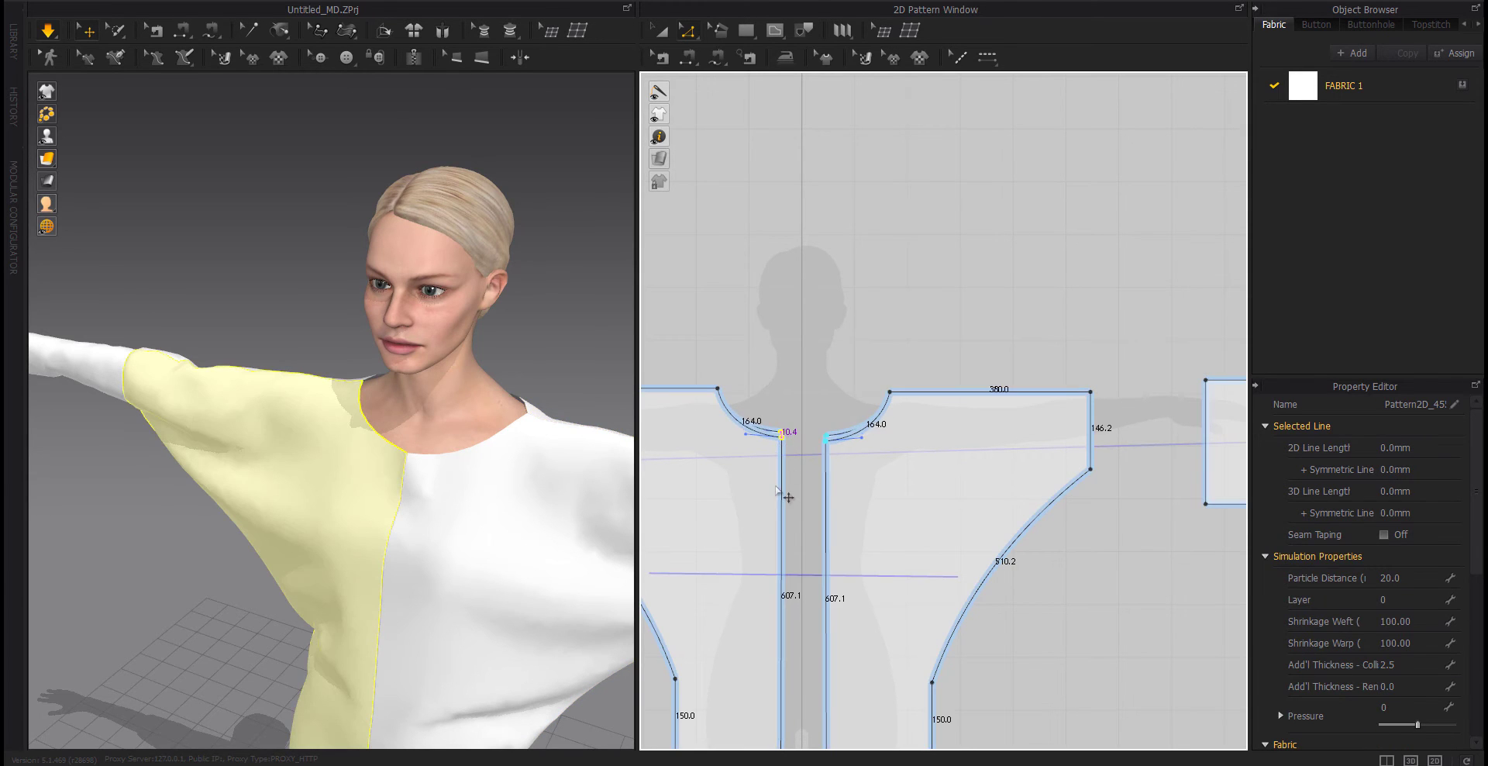
click(803, 404)
key(space)
scroll(497, 459, down, 5)
middle_drag(500, 458, 508, 445)
right_drag(509, 445, 523, 454)
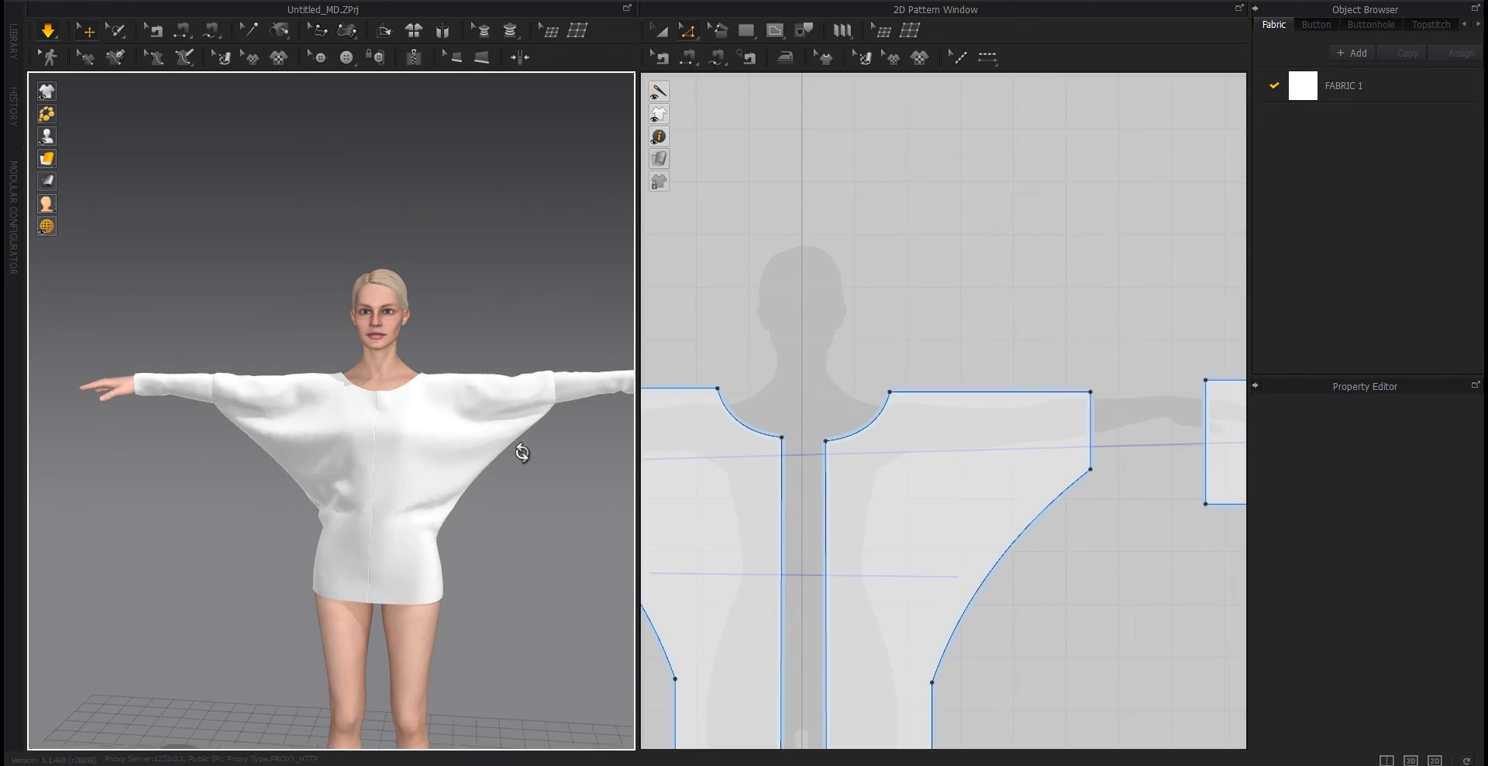
Try raising only the front pattern's hem edges, and undo the move.
scroll(906, 489, down, 3)
middle_drag(905, 489, 858, 494)
scroll(989, 564, down, 3)
middle_drag(990, 564, 871, 570)
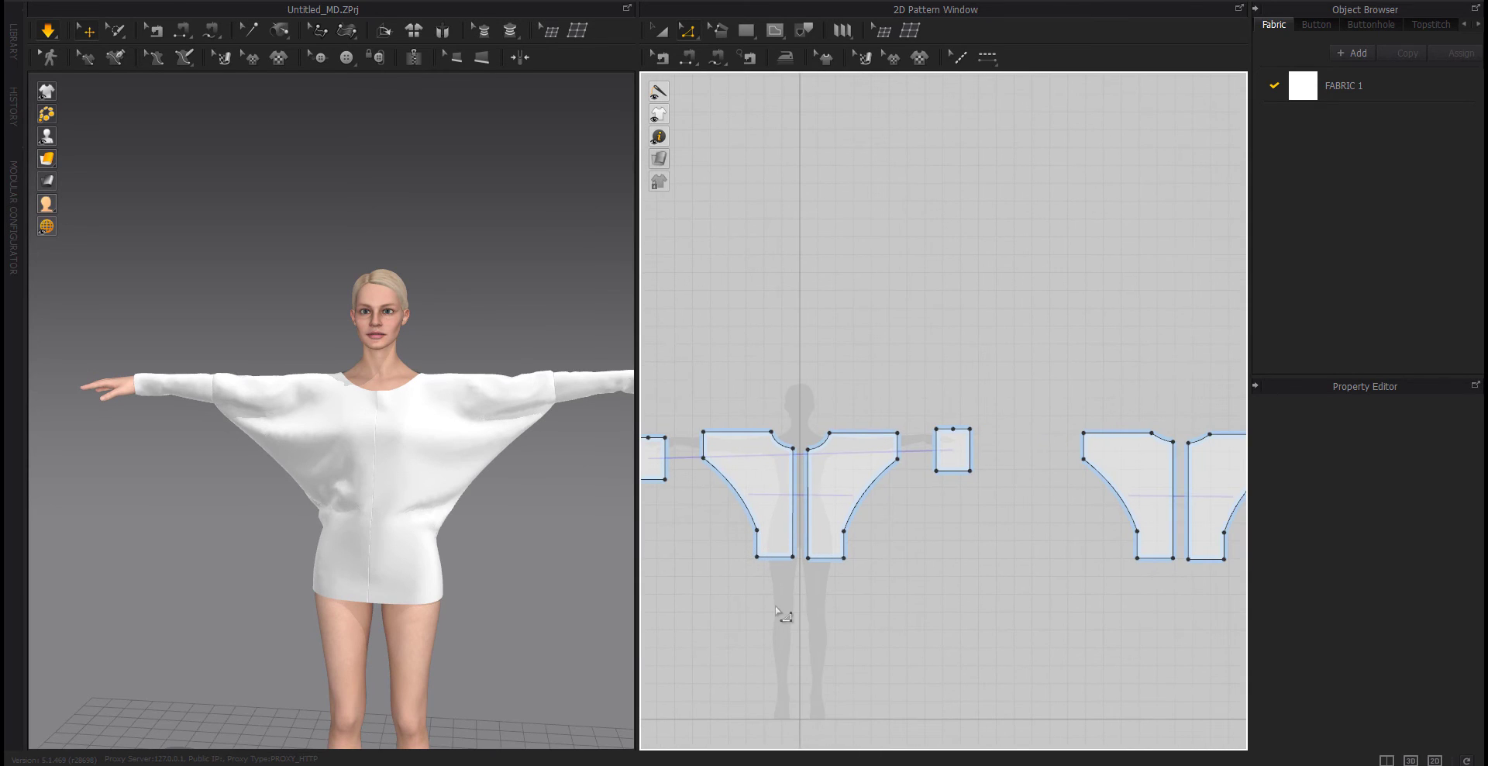
click(779, 556)
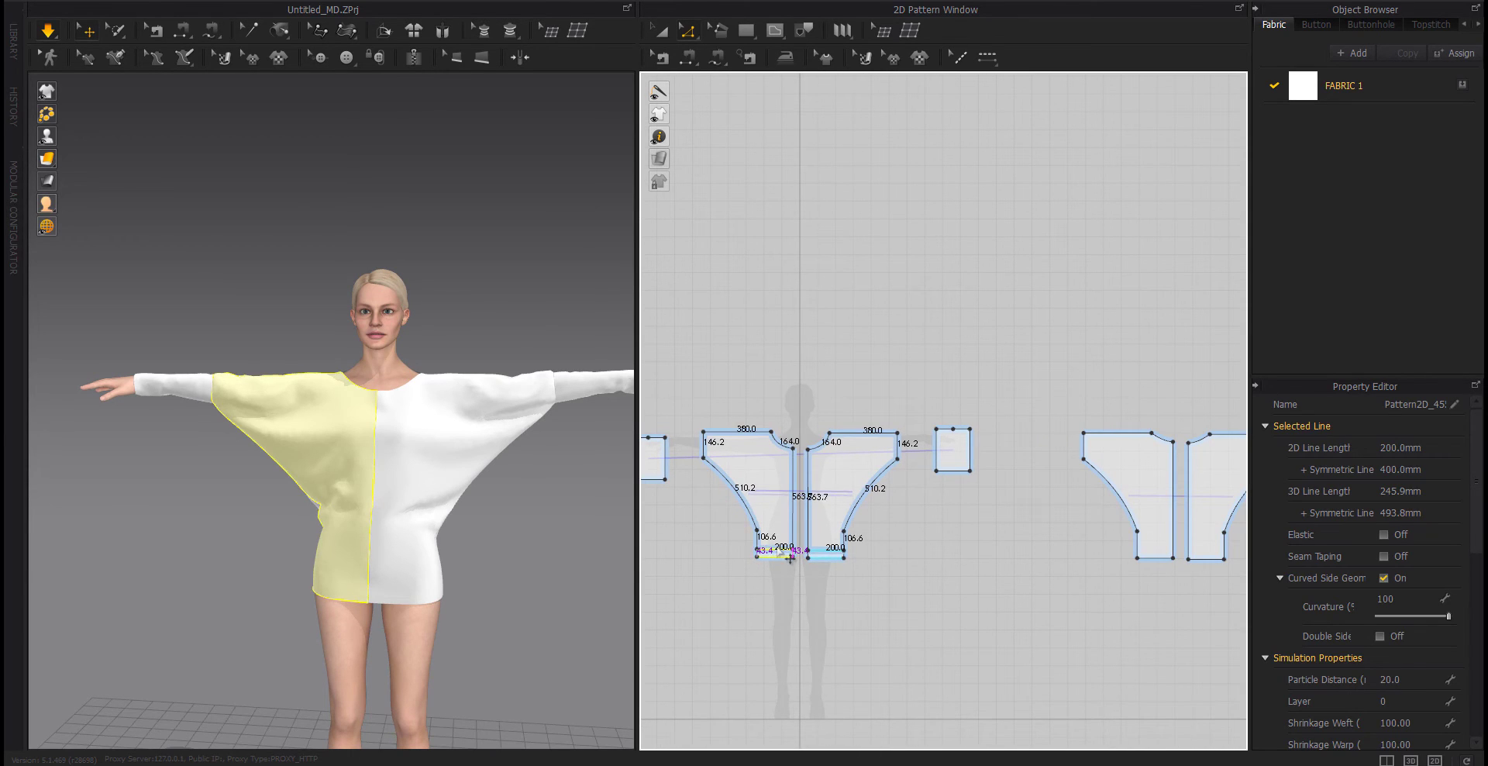
drag(778, 548, 778, 548)
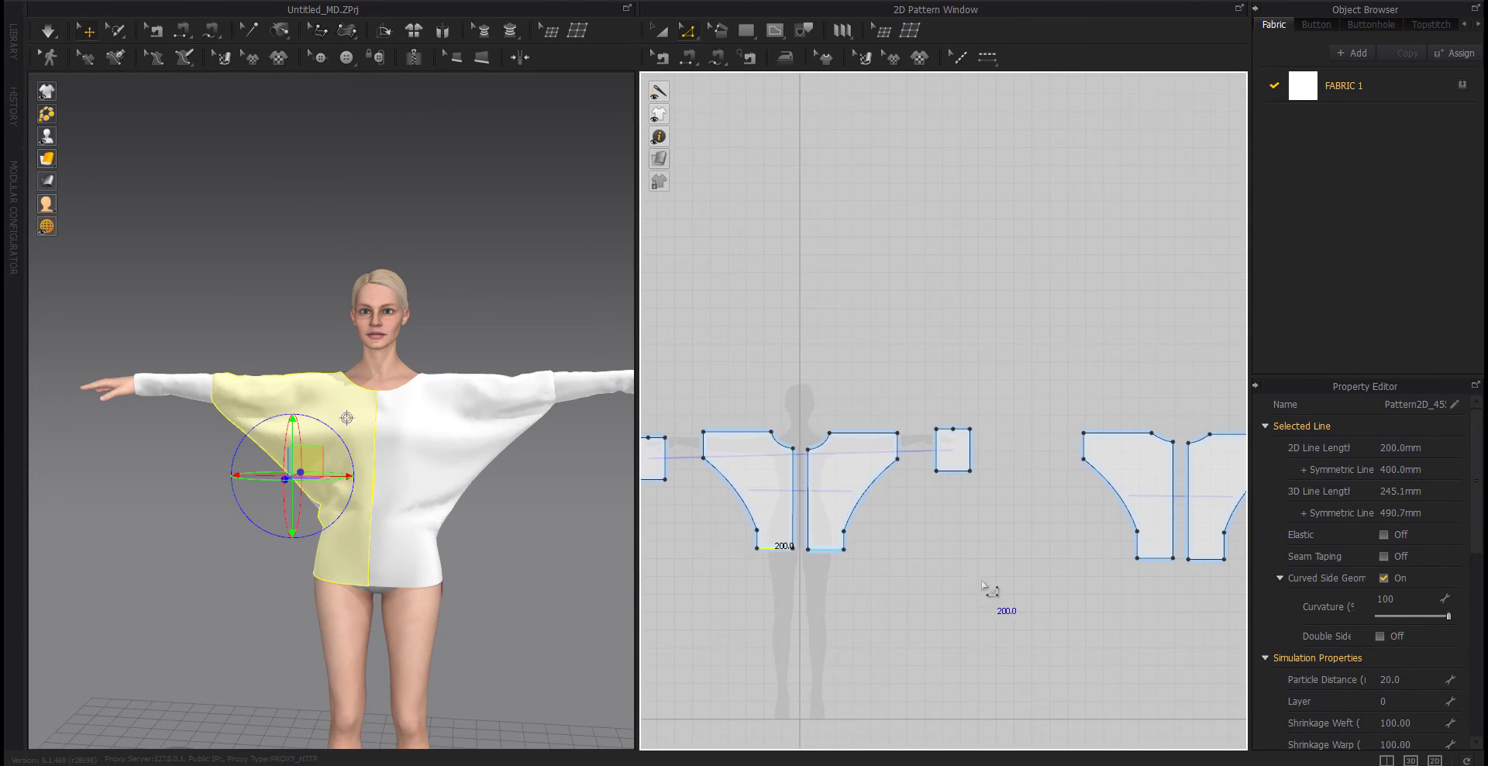
key(ctrl+z)
Raise the front and back hem edges together by 43.4 mm and check the shortened garment.
shift+click(1155, 558)
drag(1155, 558, 1156, 552)
right_click(1158, 555)
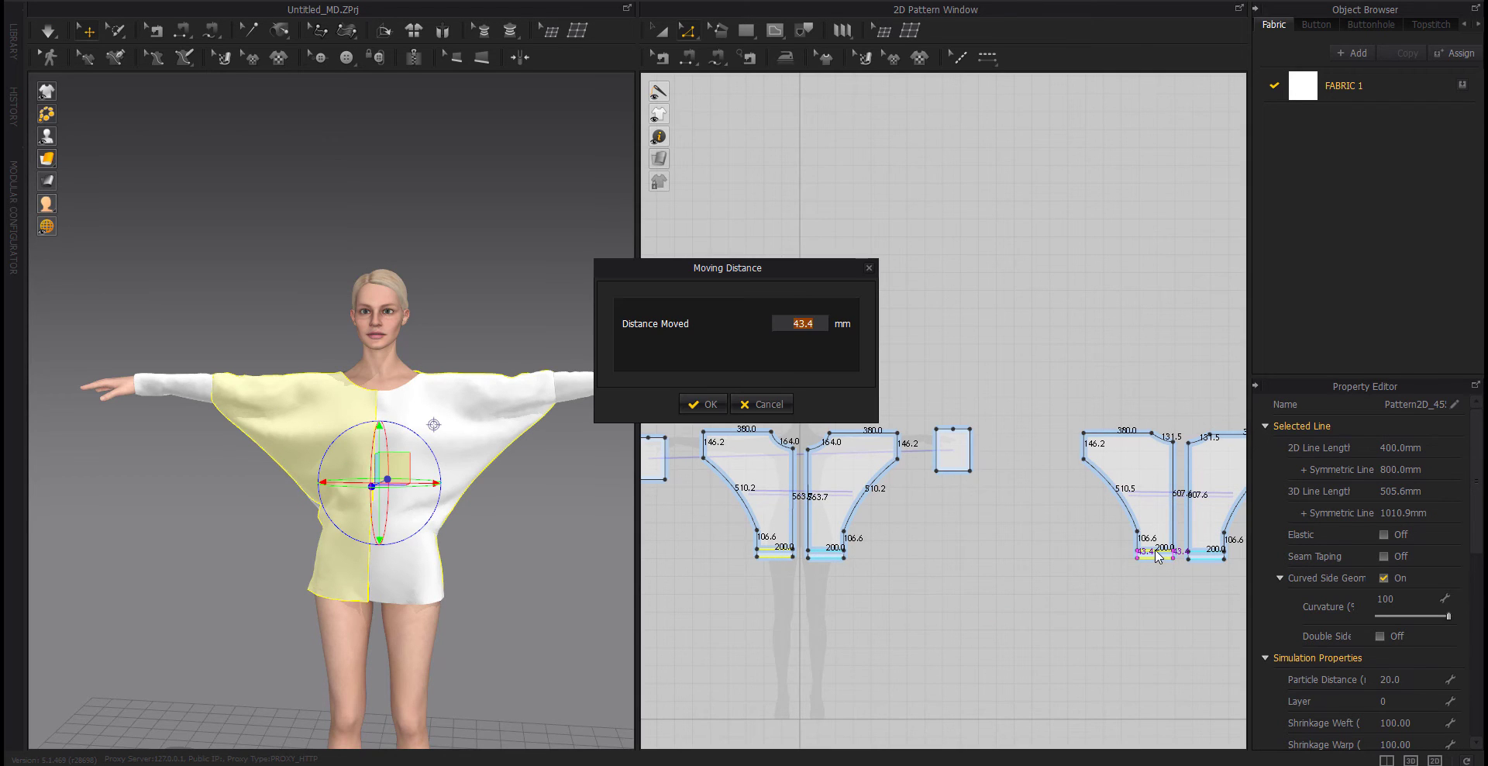
key(Return)
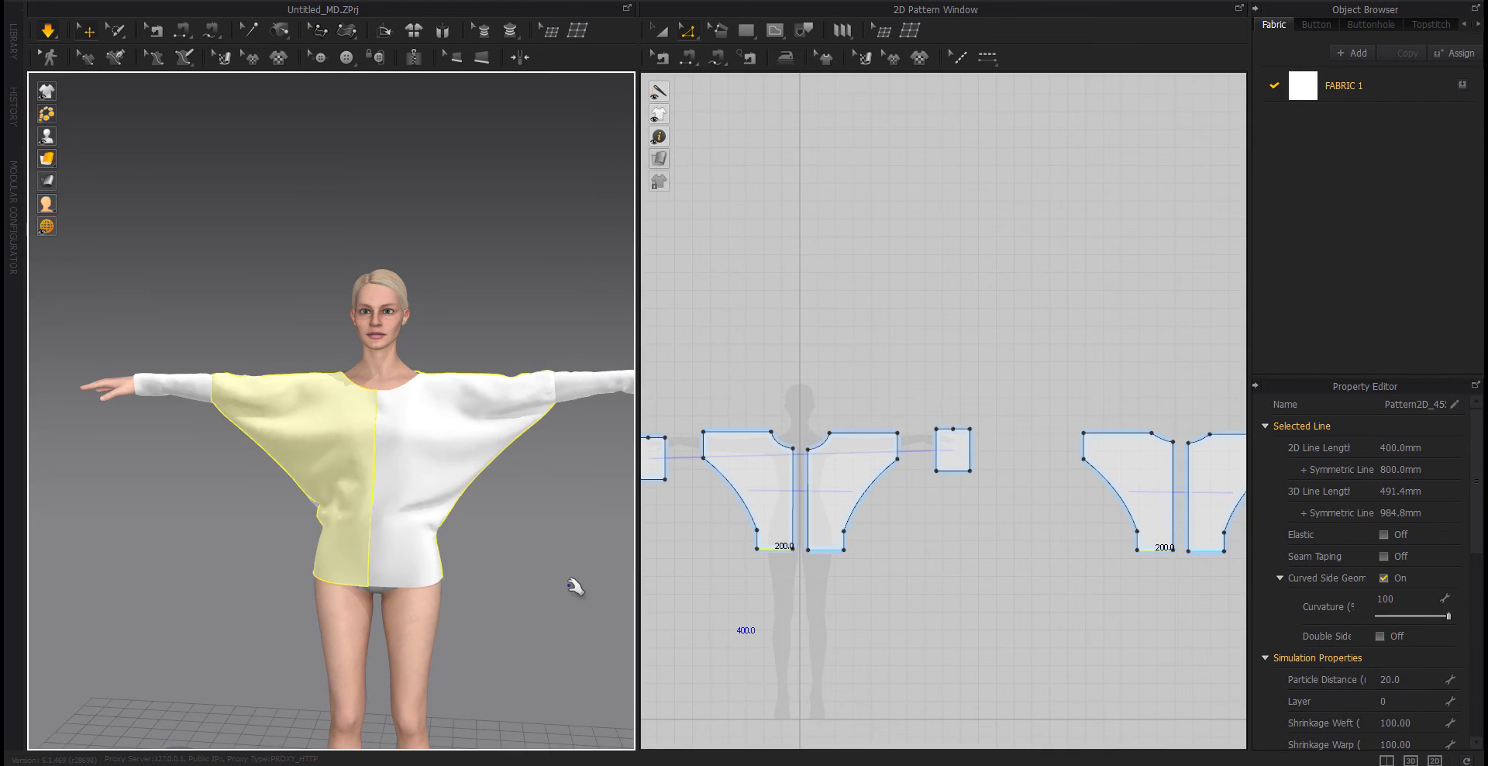
right_drag(571, 584, 505, 555)
click(487, 579)
scroll(416, 546, down, 2)
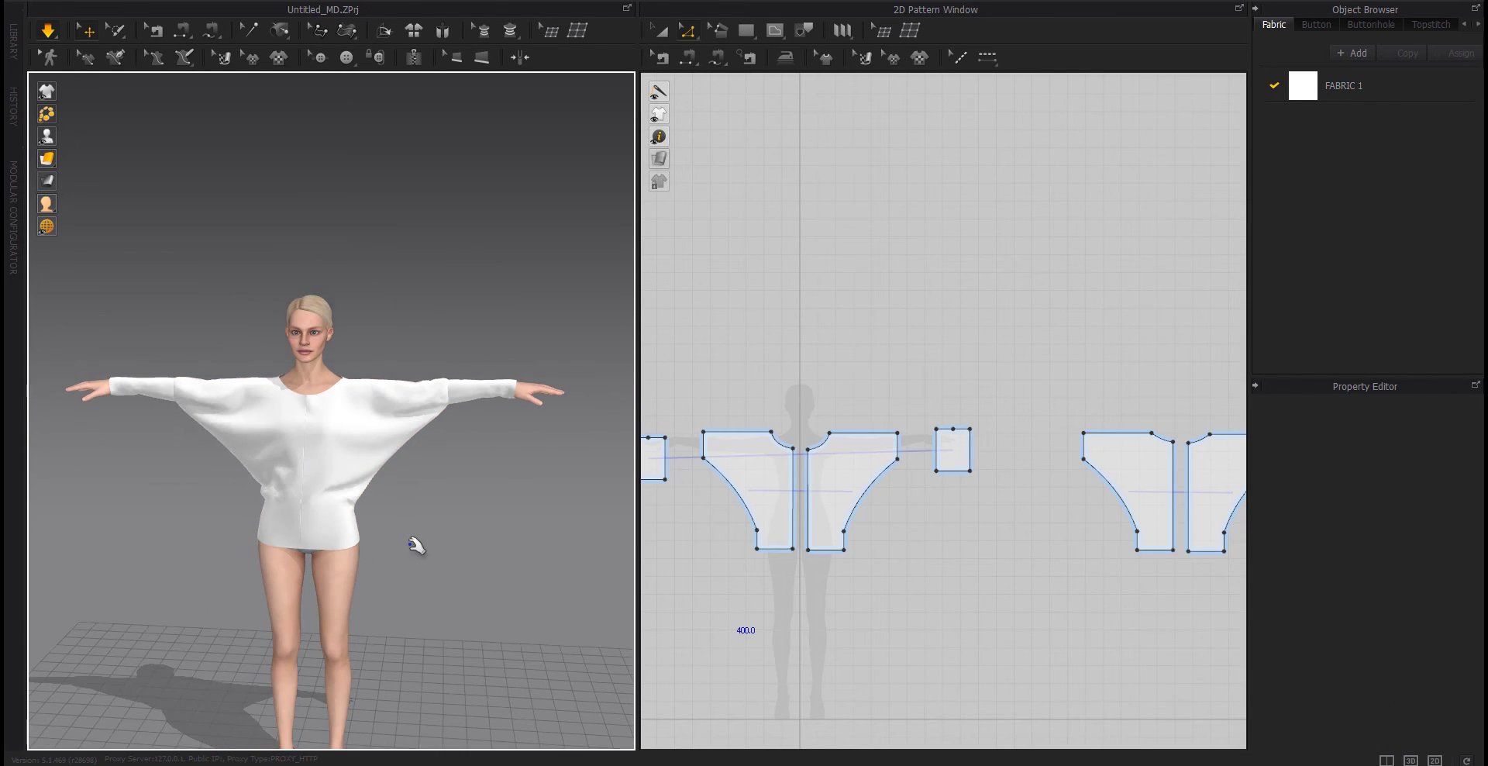
mouse_move(367, 553)
right_down()
mouse_move(547, 557)
mouse_move(367, 558)
right_up()
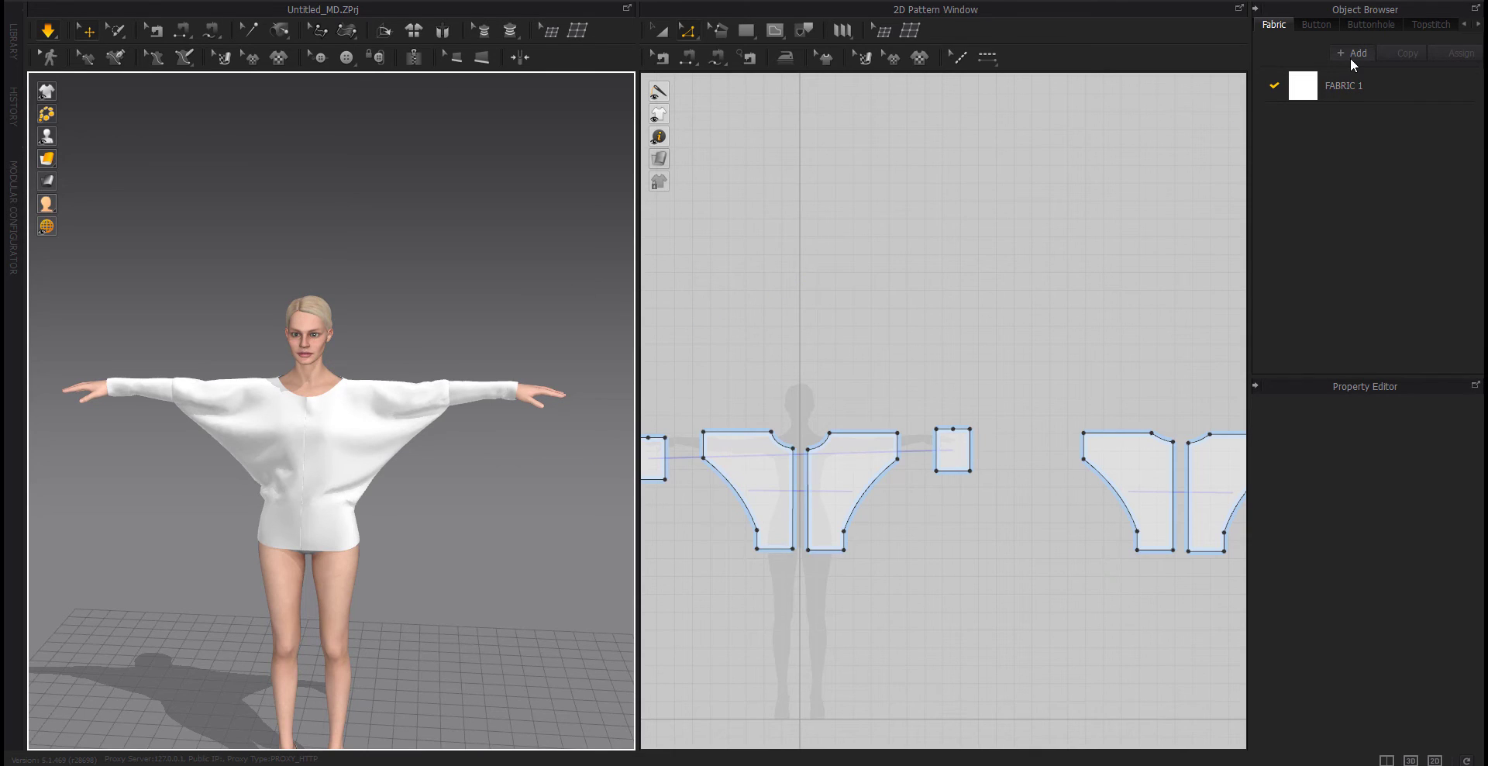
click(1353, 87)
scroll(1434, 660, down, 3)
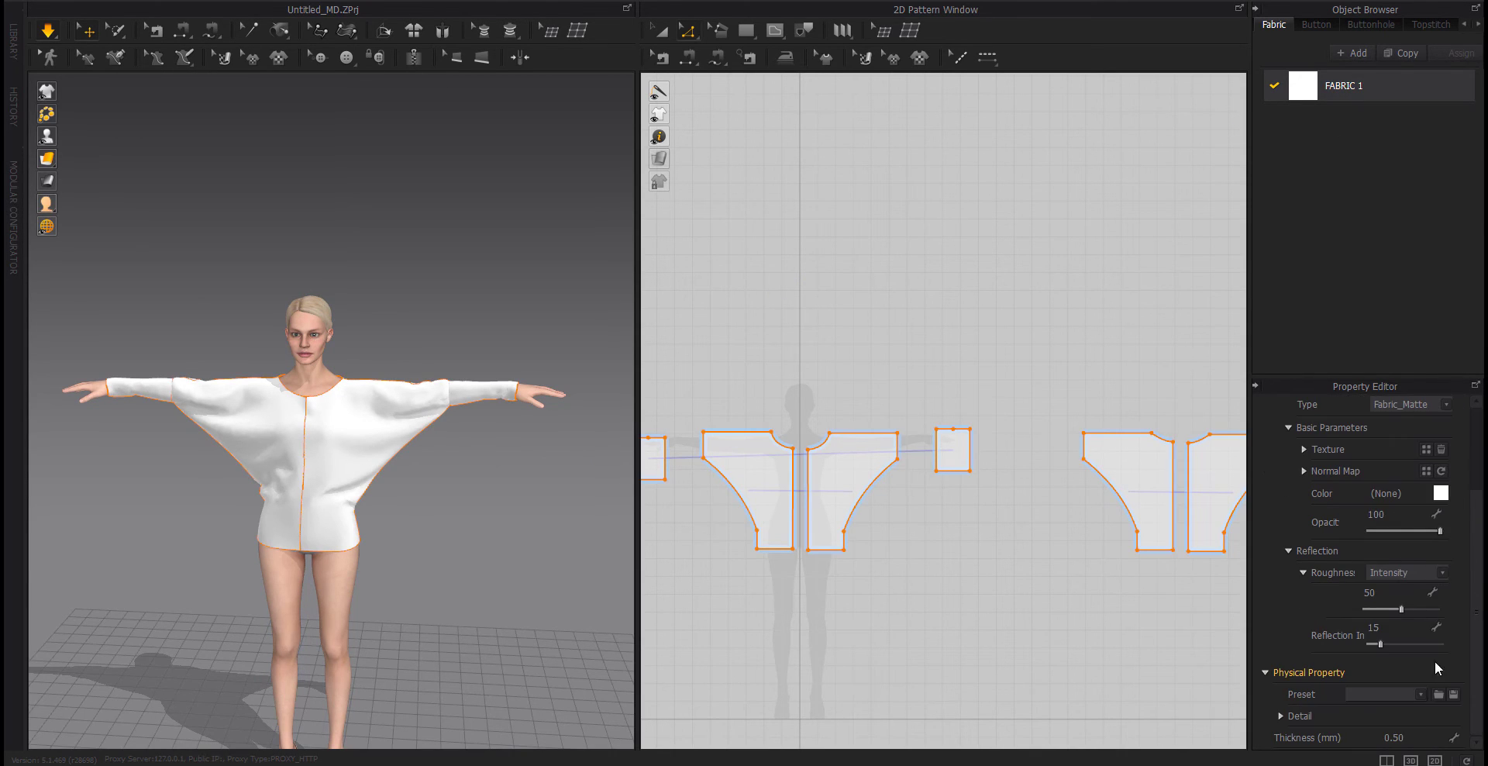
click(1424, 694)
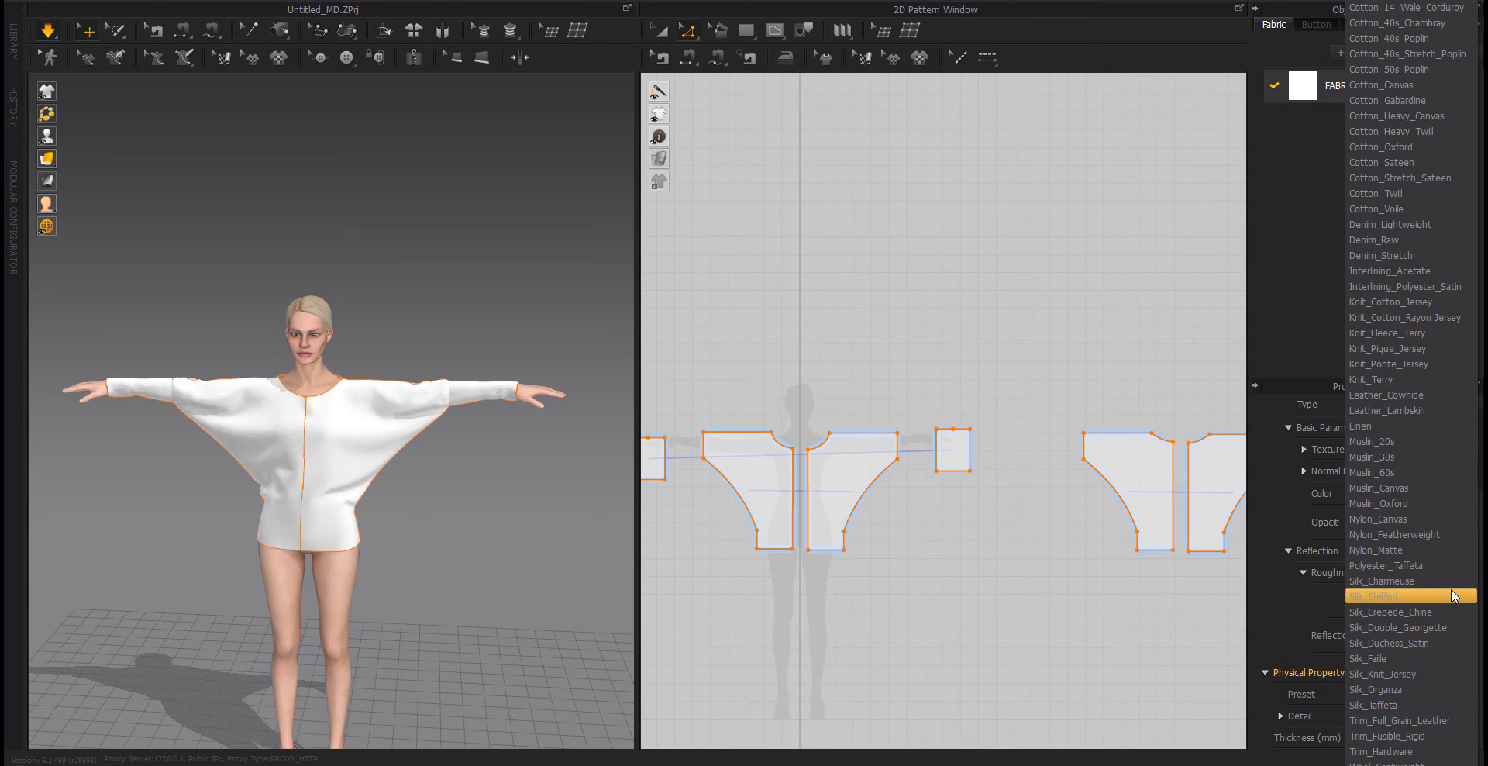
click(1178, 617)
click(864, 282)
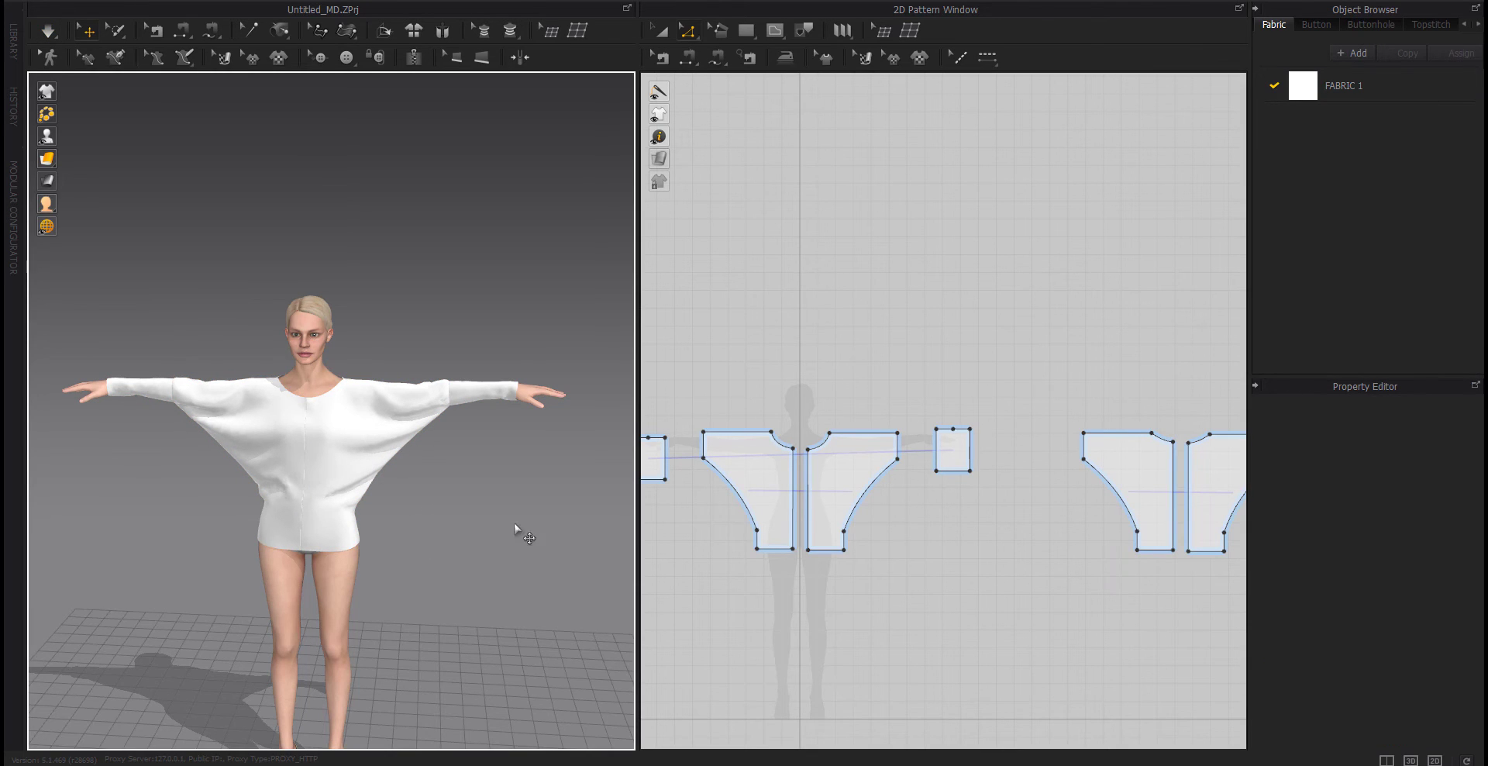
Apply the F_01_A.pos pose to the avatar, maintaining its size and aligning its bottom to the ground.
mouse_move(517, 530)
right_down()
mouse_move(468, 530)
mouse_move(494, 532)
right_up()
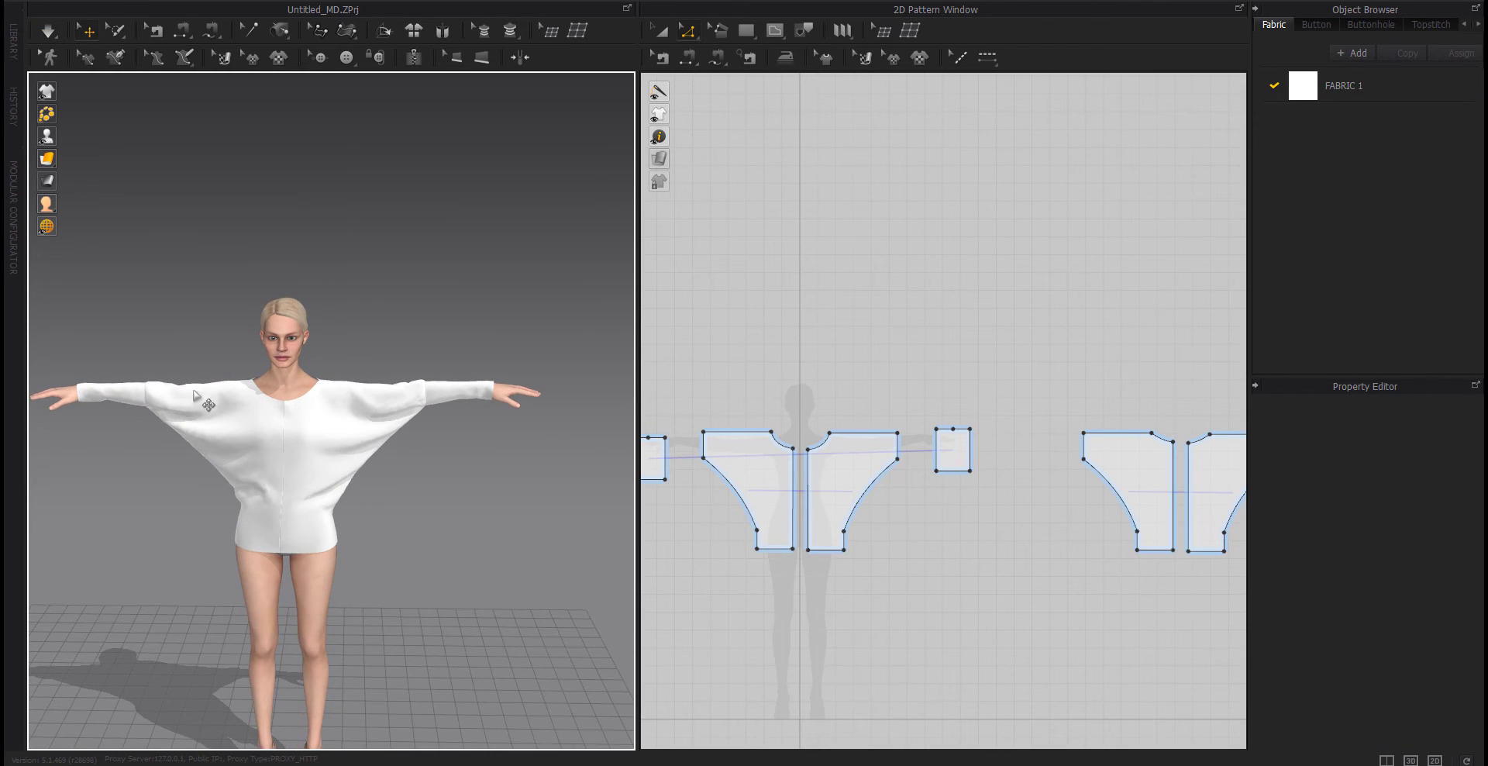
middle_drag(193, 395, 231, 359)
click(12, 41)
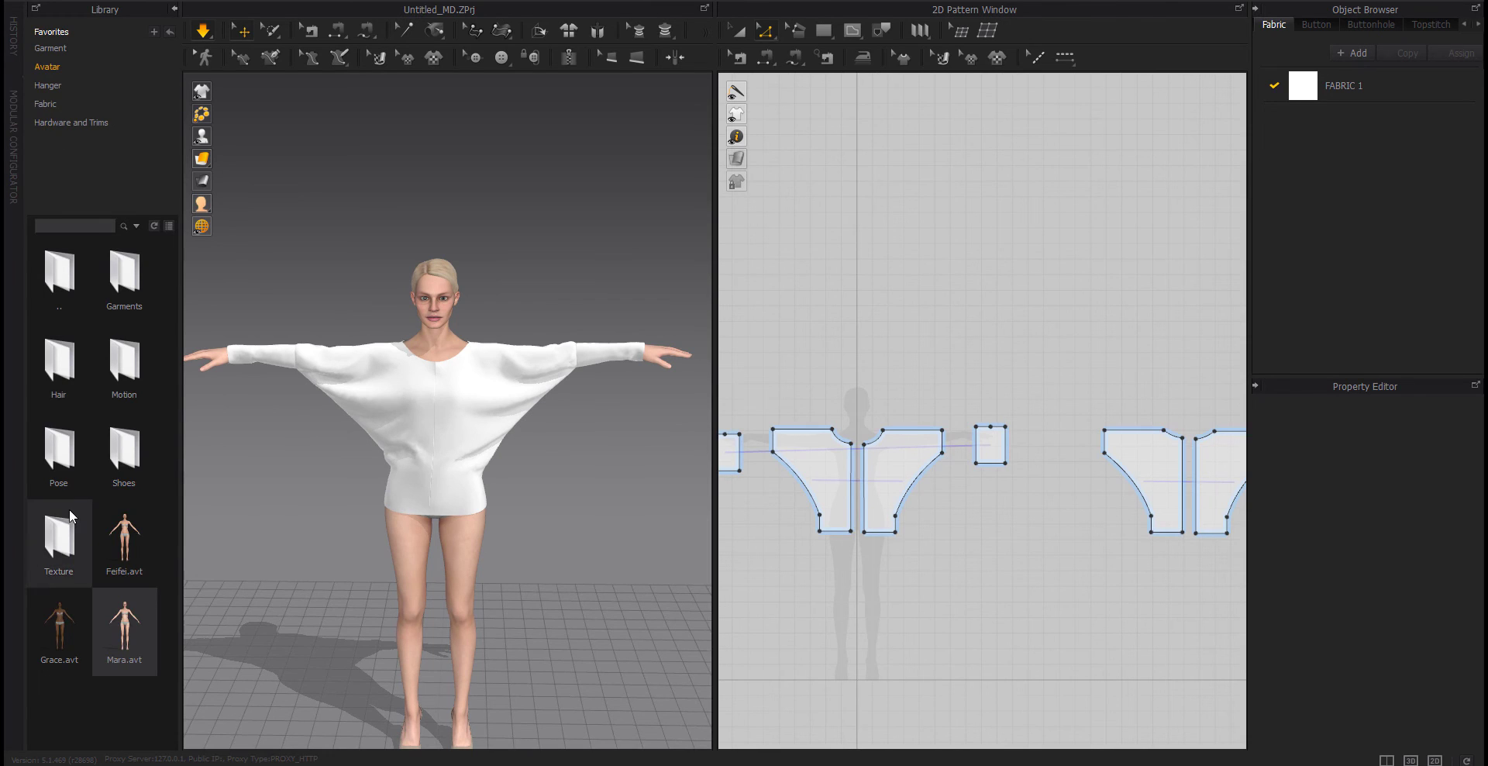
double_click(62, 453)
drag(124, 275, 631, 369)
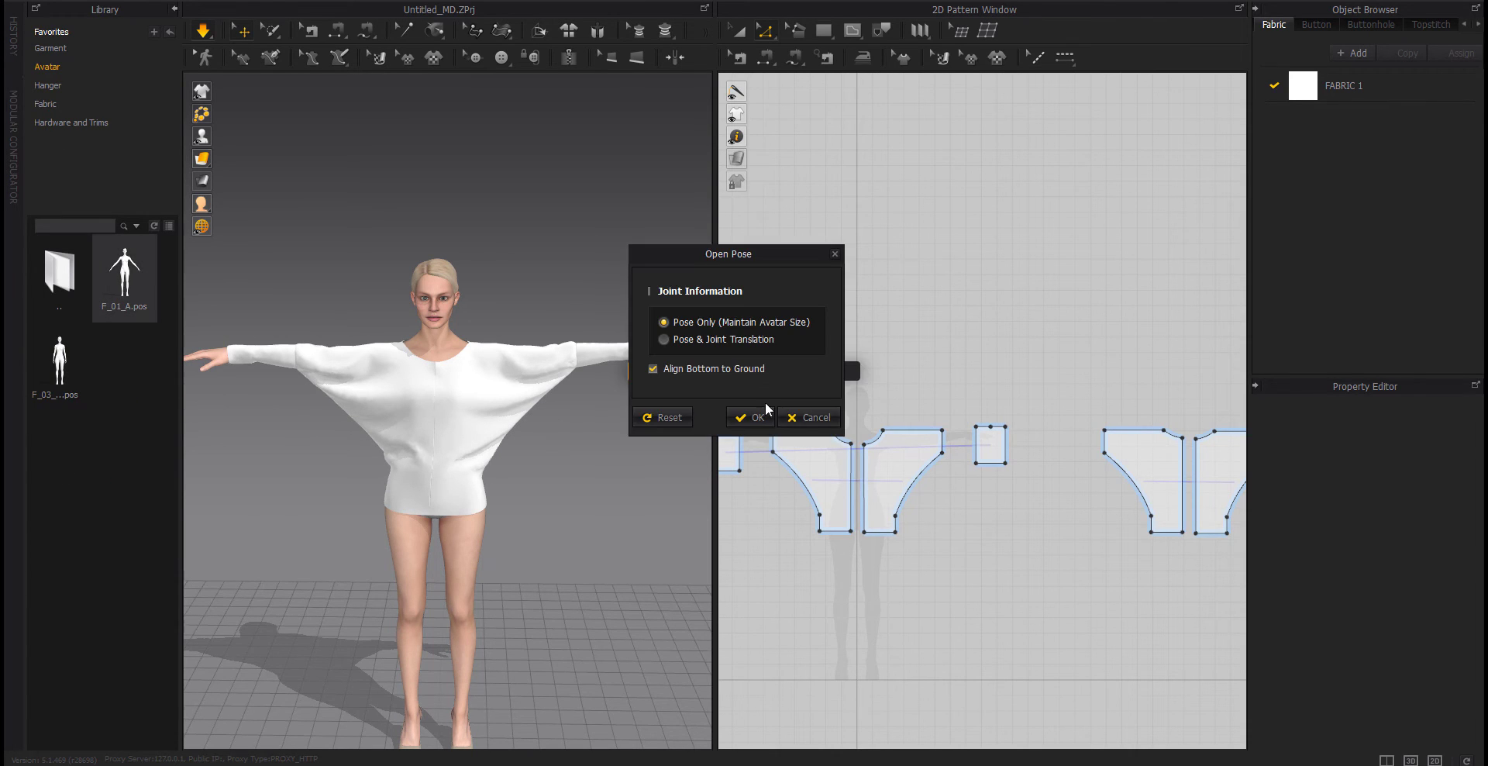
click(756, 416)
click(174, 9)
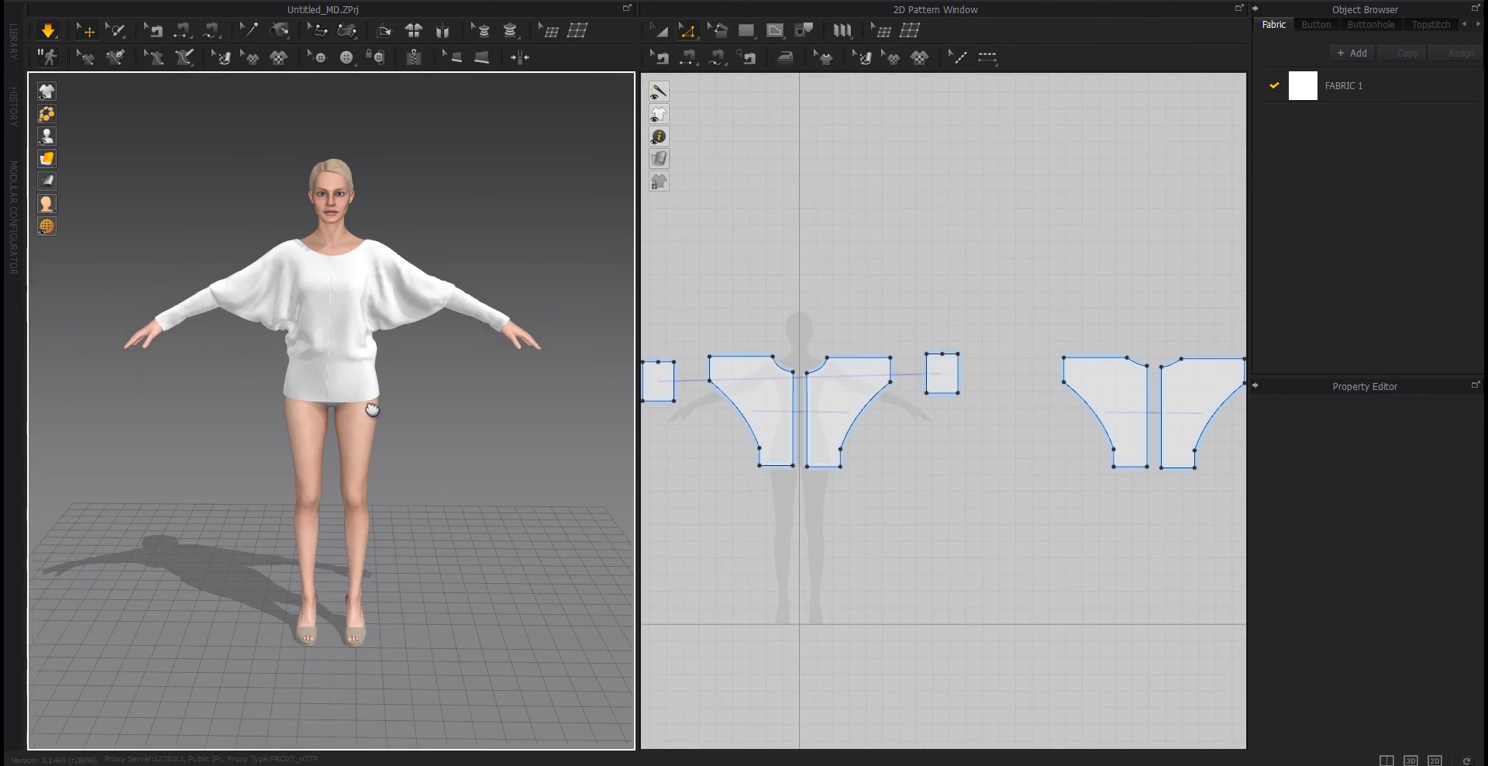
scroll(333, 415, up, 3)
right_drag(392, 607, 384, 491)
Shorten the linked forearm patterns symmetrically about their pivot to an outline length of about 795 mm and check the sleeves.
middle_drag(737, 517, 799, 519)
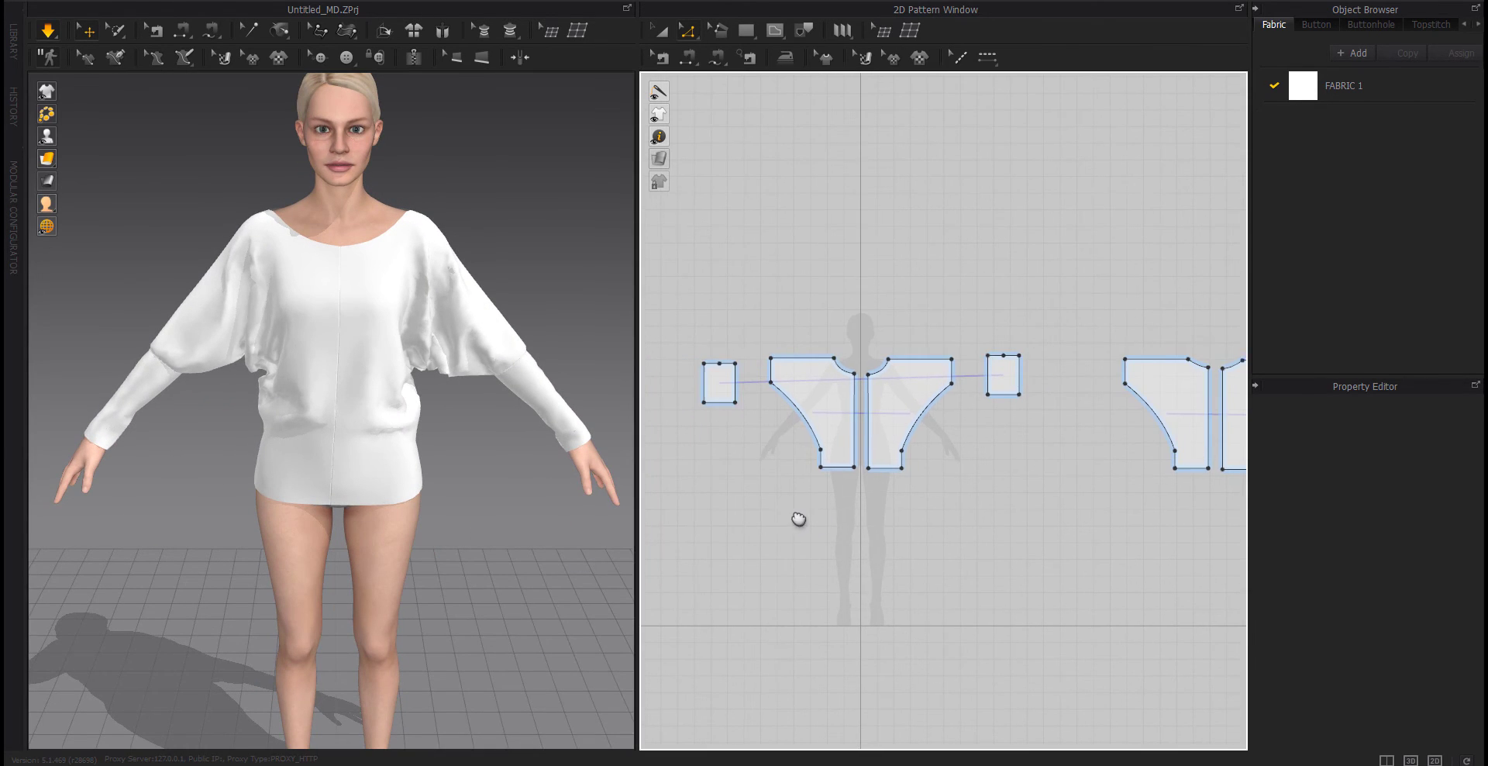
click(722, 385)
scroll(718, 379, up, 9)
scroll(718, 379, down, 2)
middle_drag(717, 381, 849, 384)
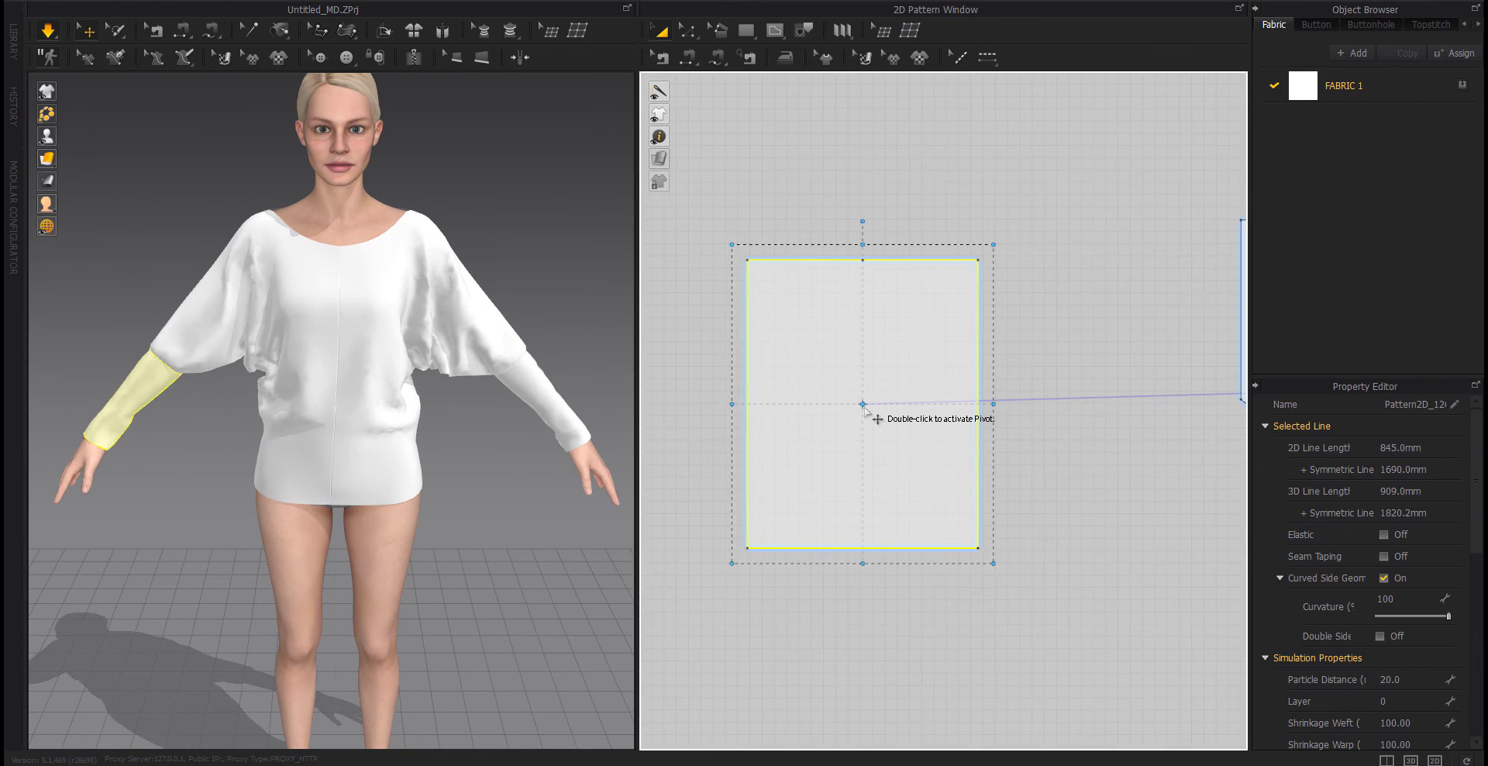
double_click(863, 404)
scroll(863, 403, down, 3)
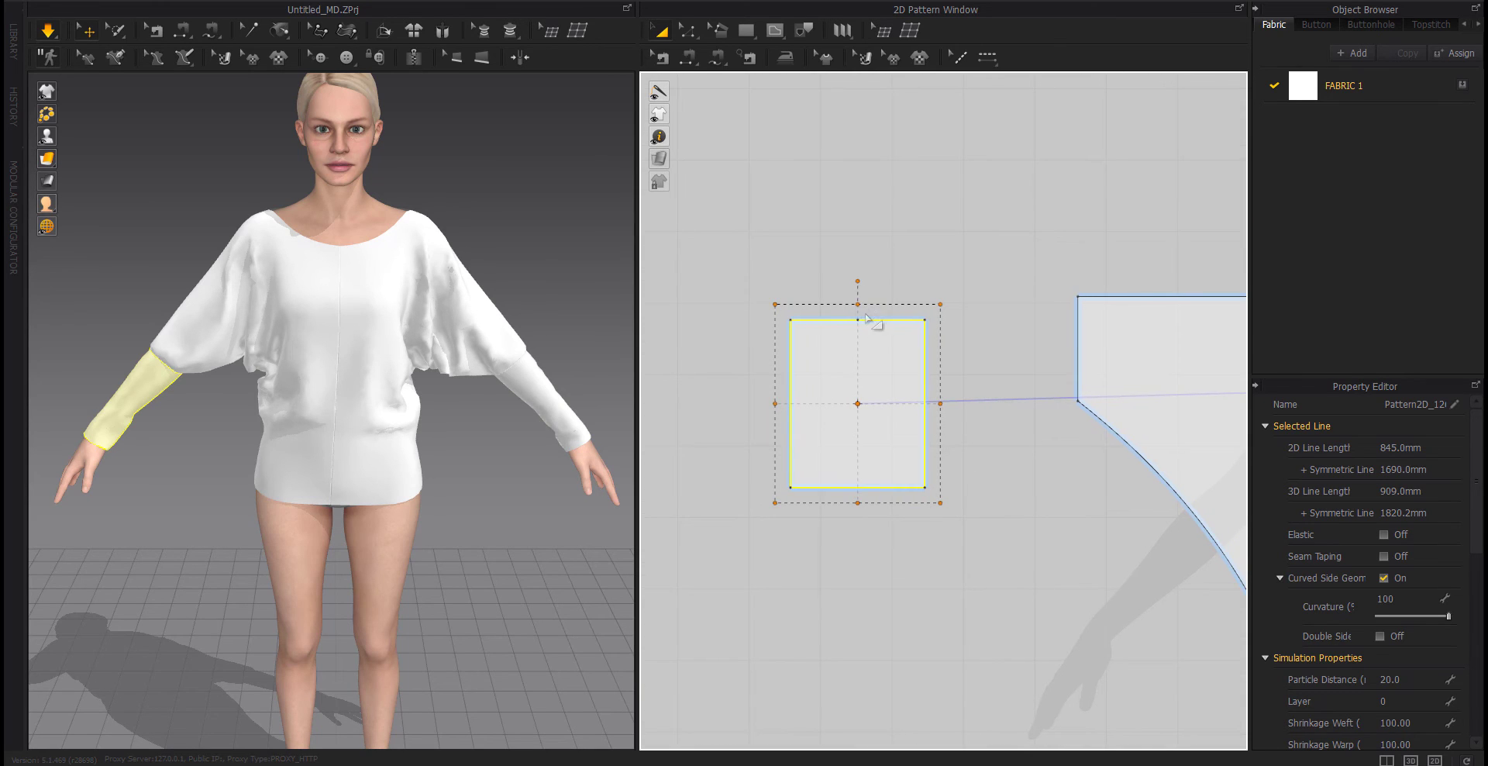
drag(859, 303, 860, 323)
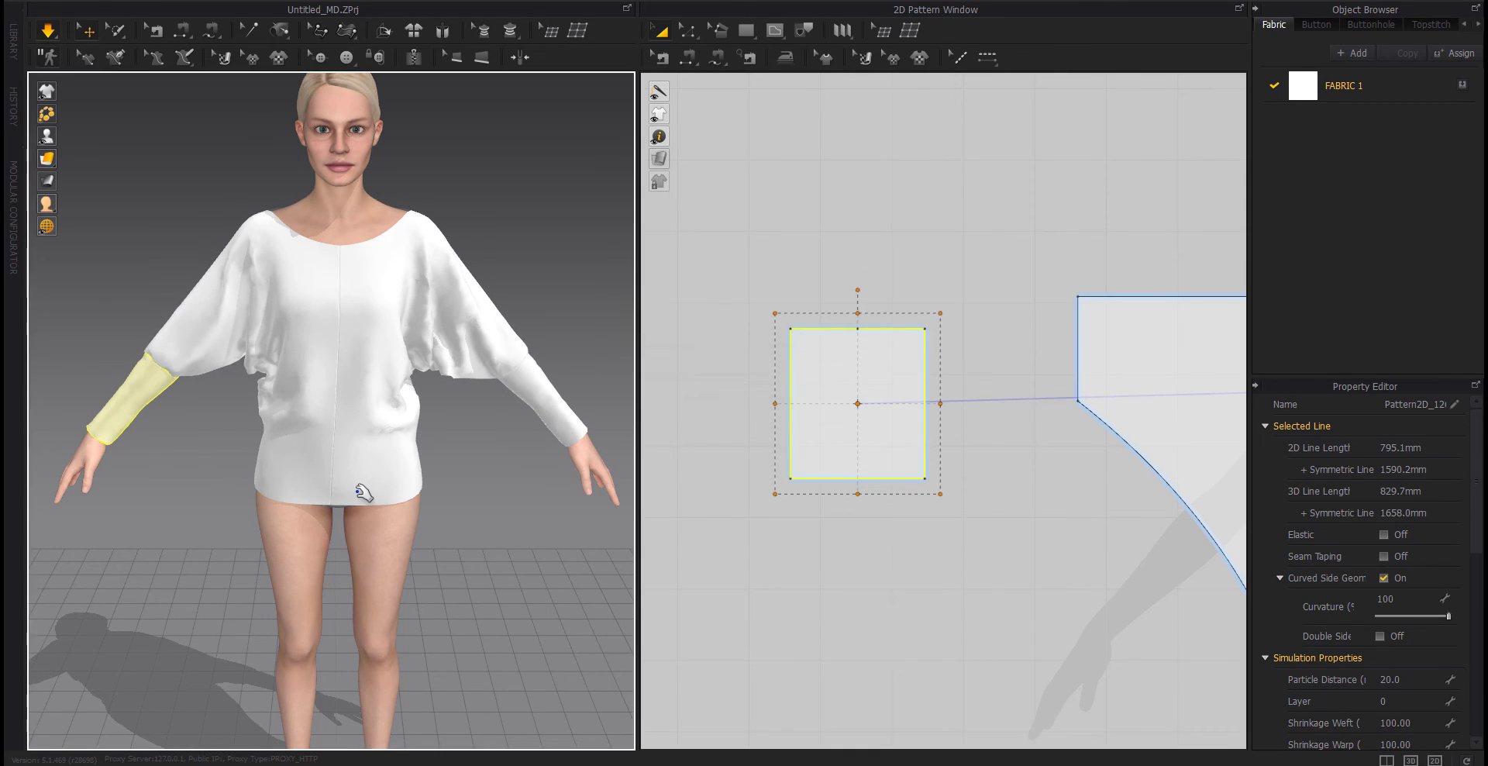
scroll(319, 431, down, 2)
click(496, 517)
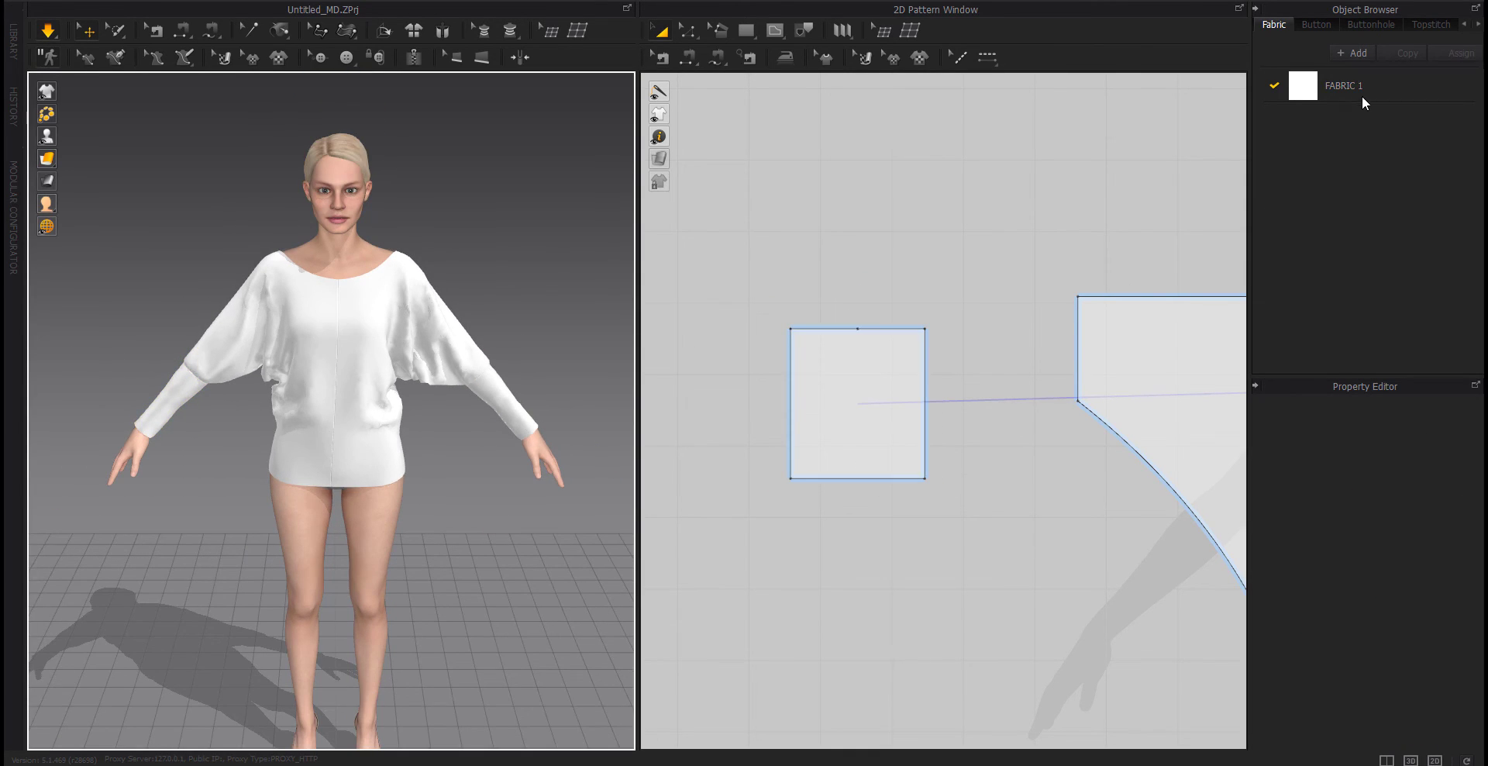
Add a new fabric named piping to the project.
click(1361, 95)
scroll(1405, 514, down, 3)
click(1352, 53)
double_click(1365, 123)
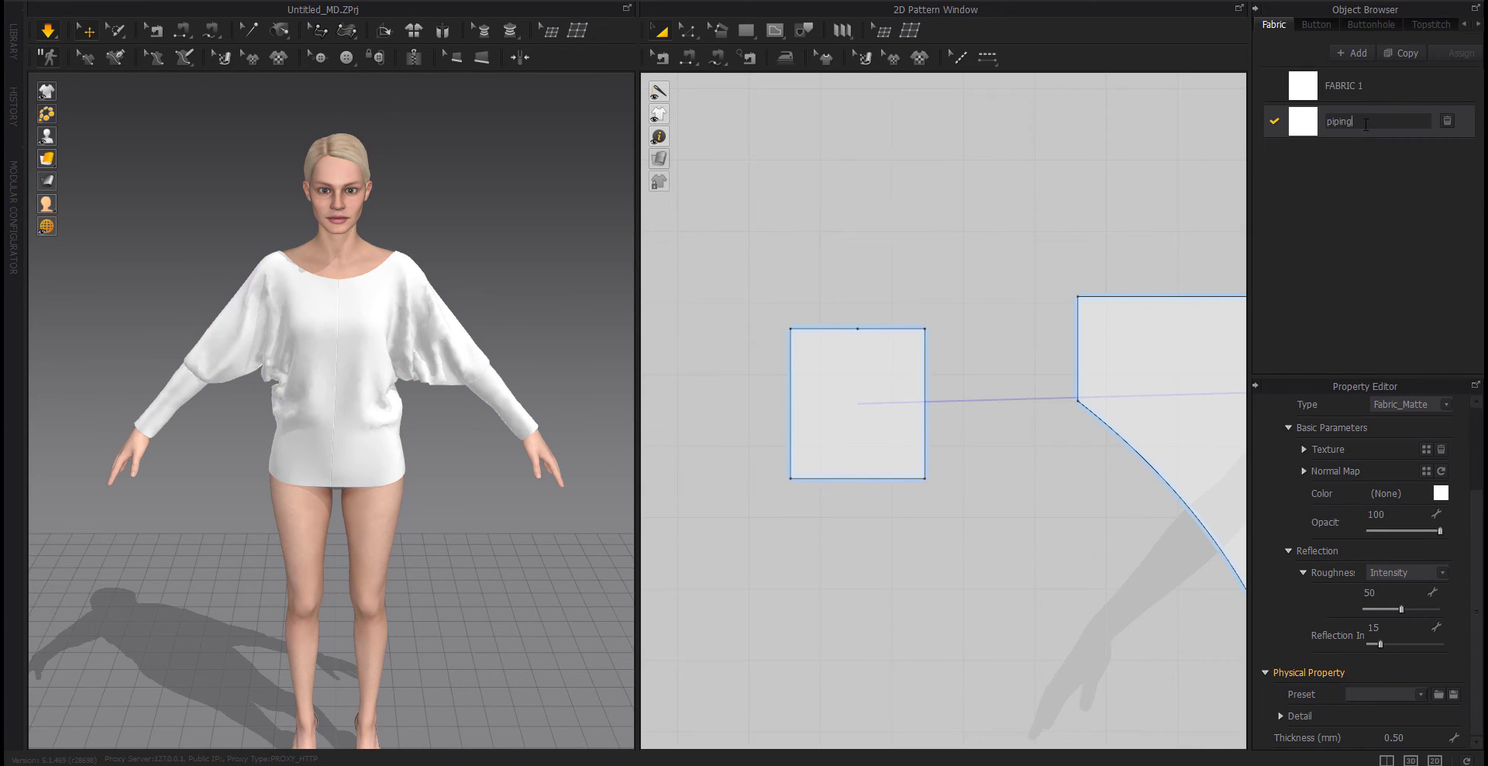
key(Return)
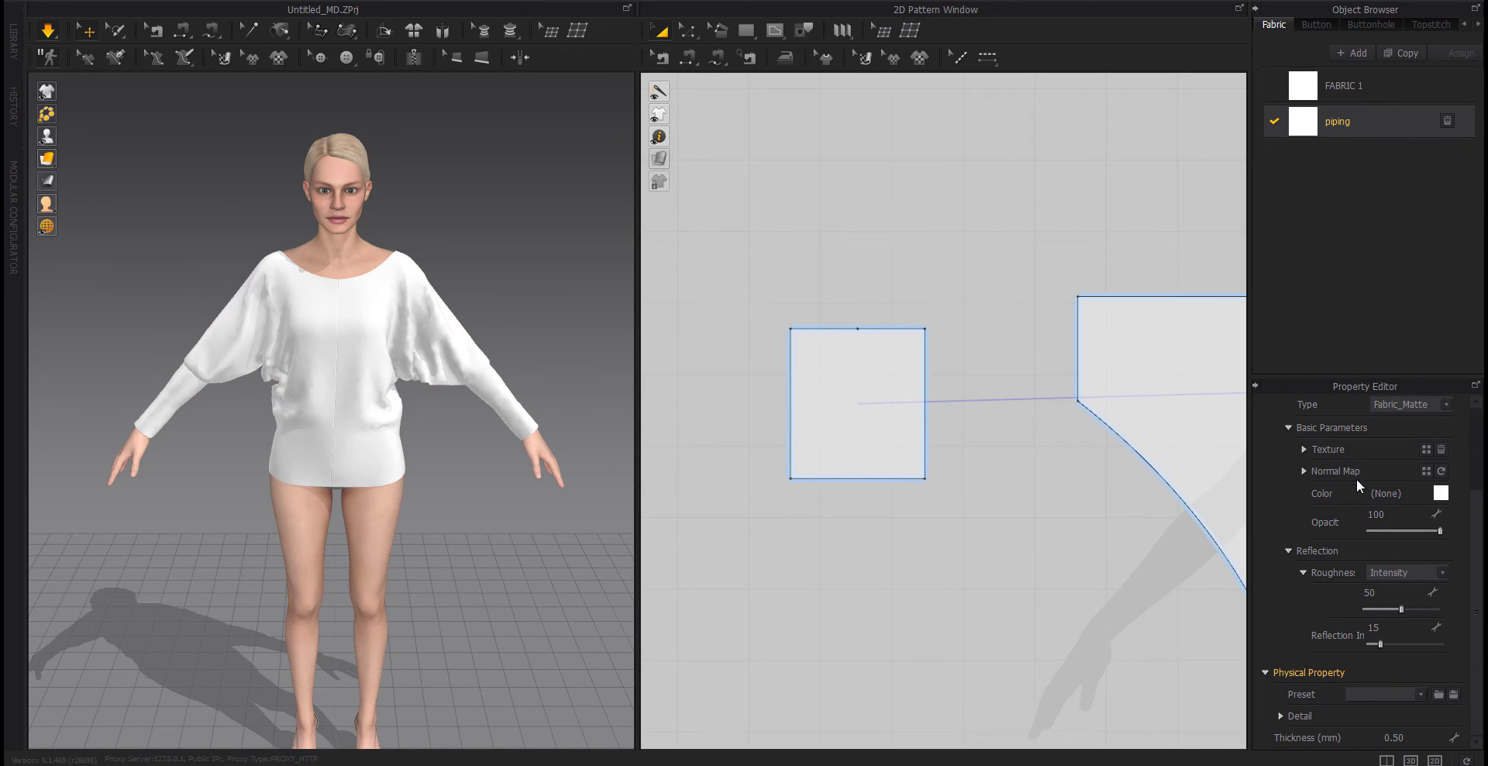
scroll(1356, 481, up, 2)
Hide the avatar and add closed piping around the garment's neckline.
click(453, 60)
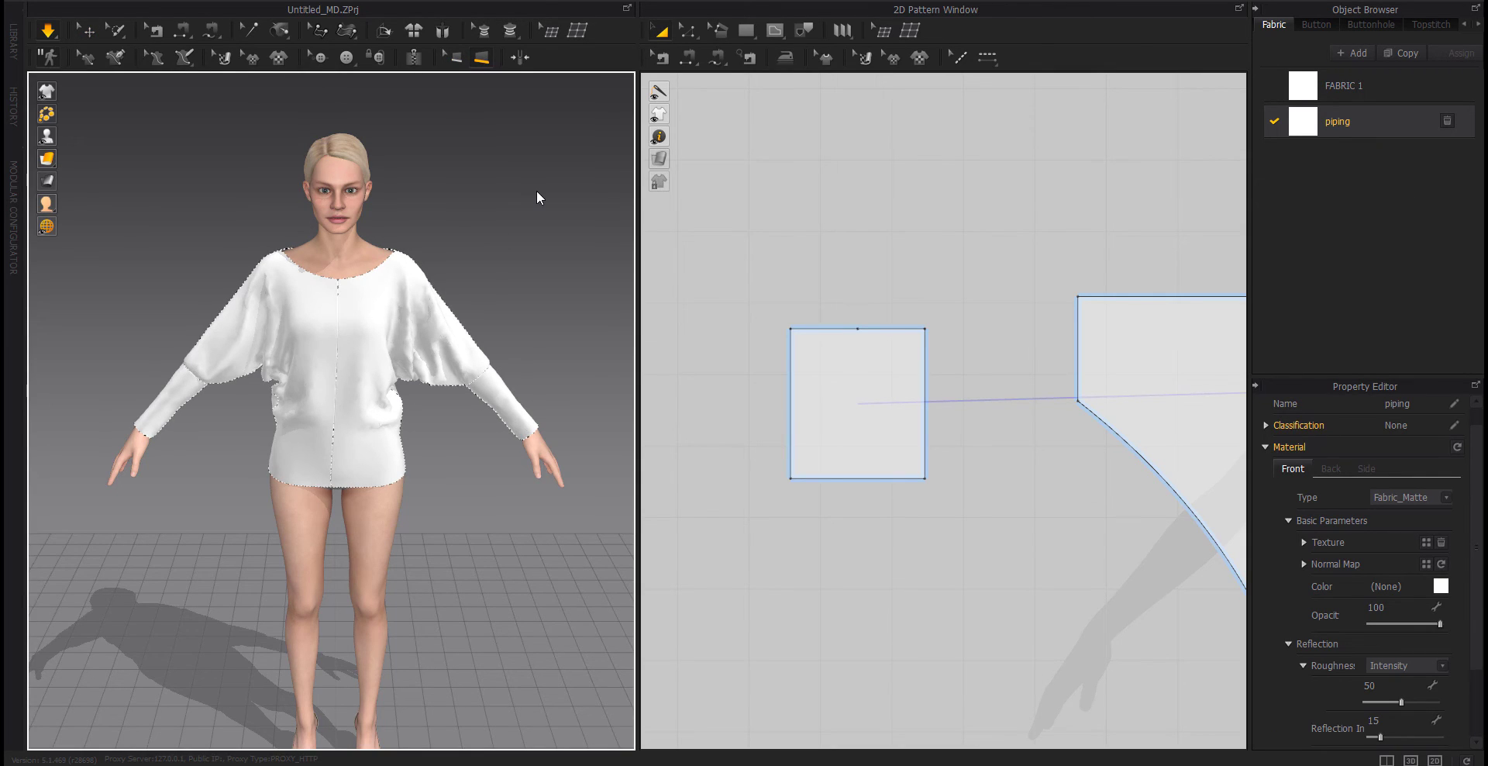
click(758, 176)
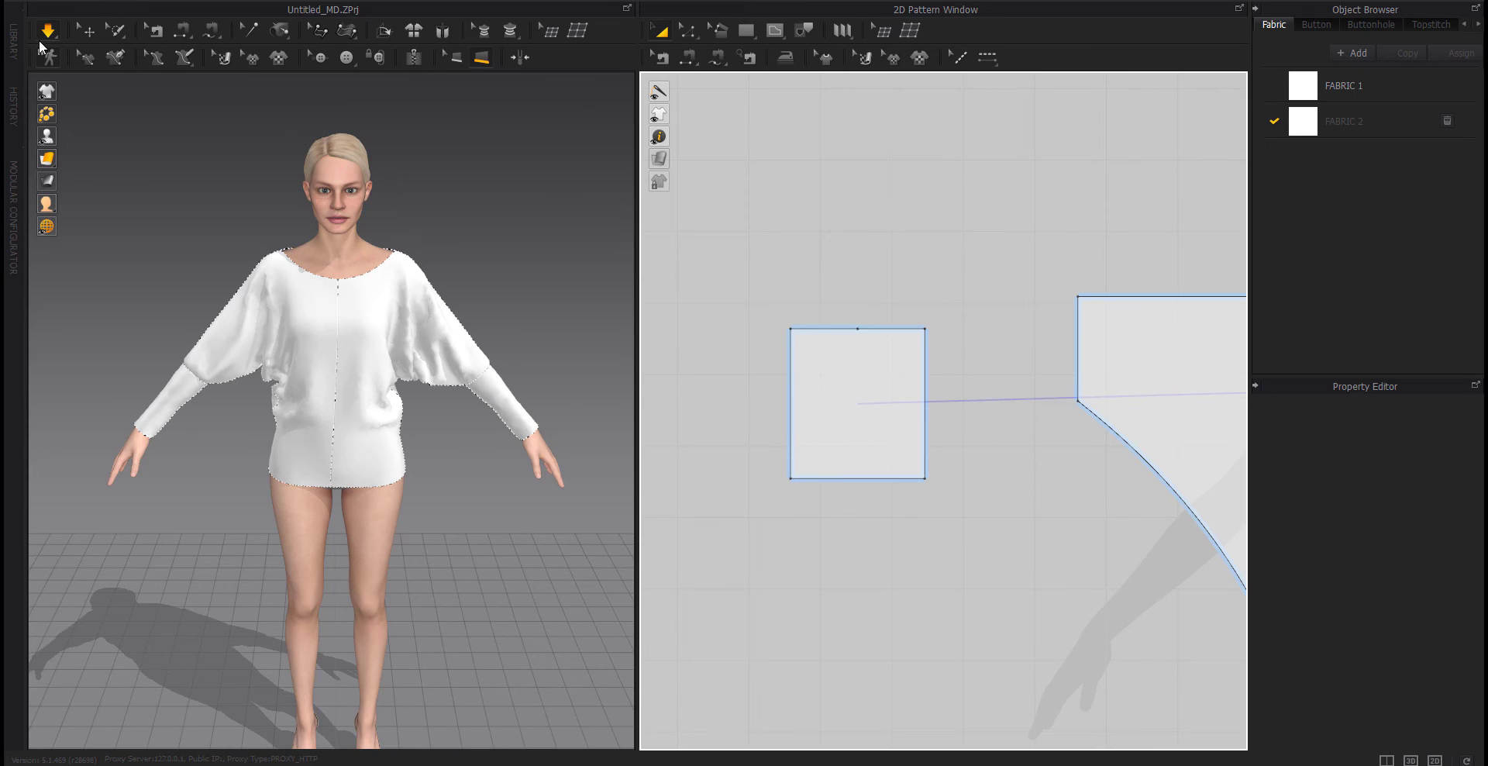
mouse_move(495, 242)
right_down()
mouse_move(146, 246)
mouse_move(514, 246)
mouse_move(488, 251)
right_up()
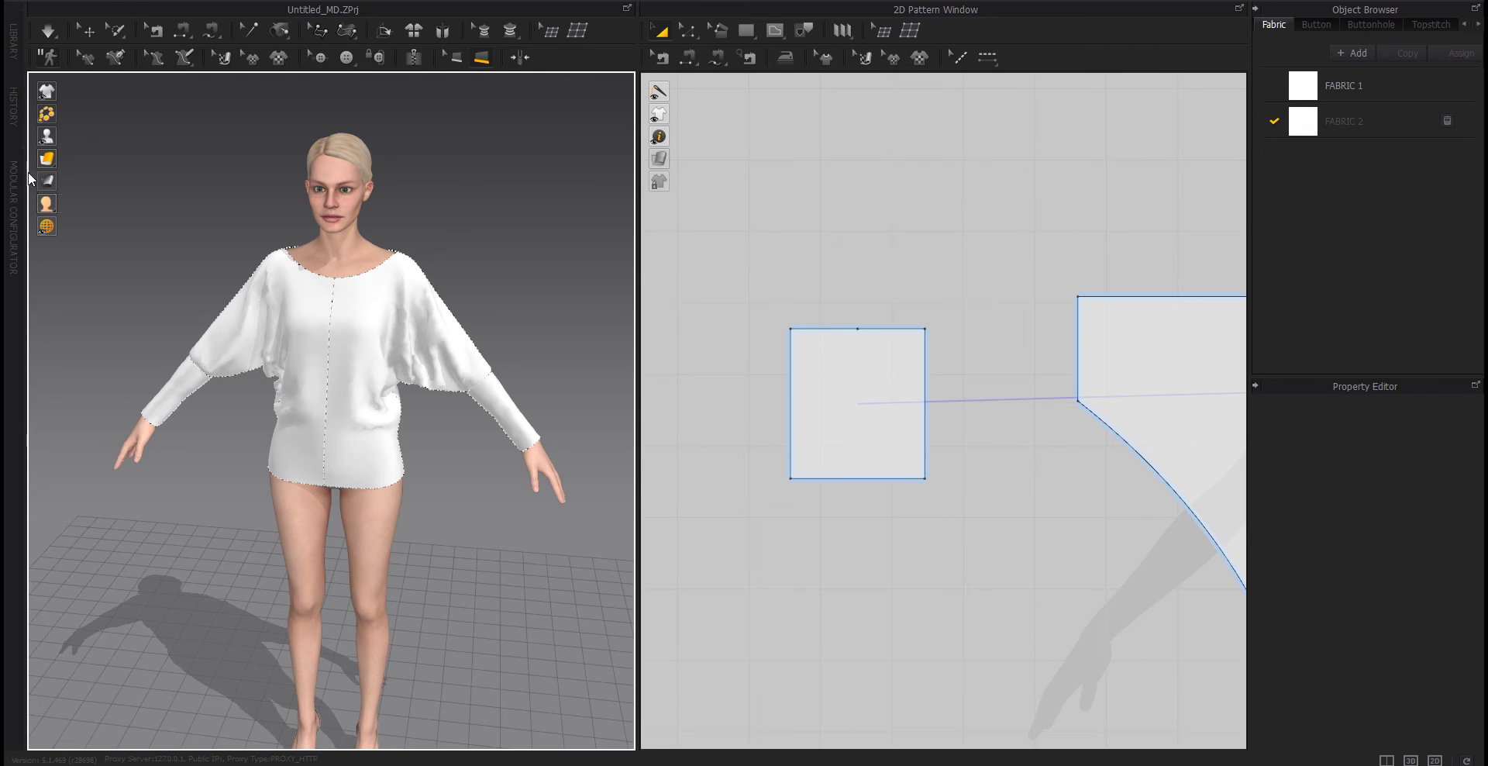
click(68, 137)
right_drag(241, 304, 341, 287)
scroll(329, 268, up, 3)
scroll(334, 238, up, 2)
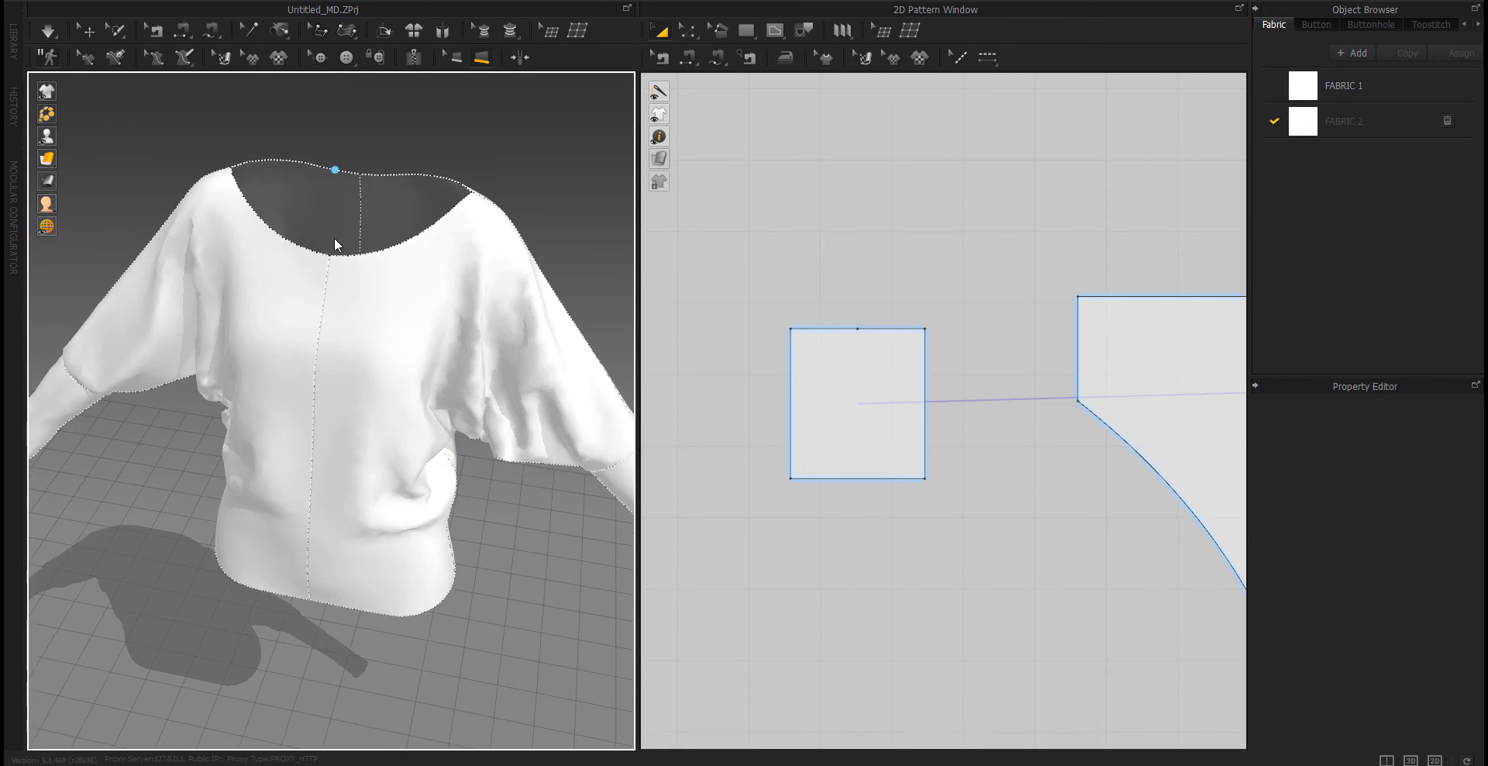
click(337, 170)
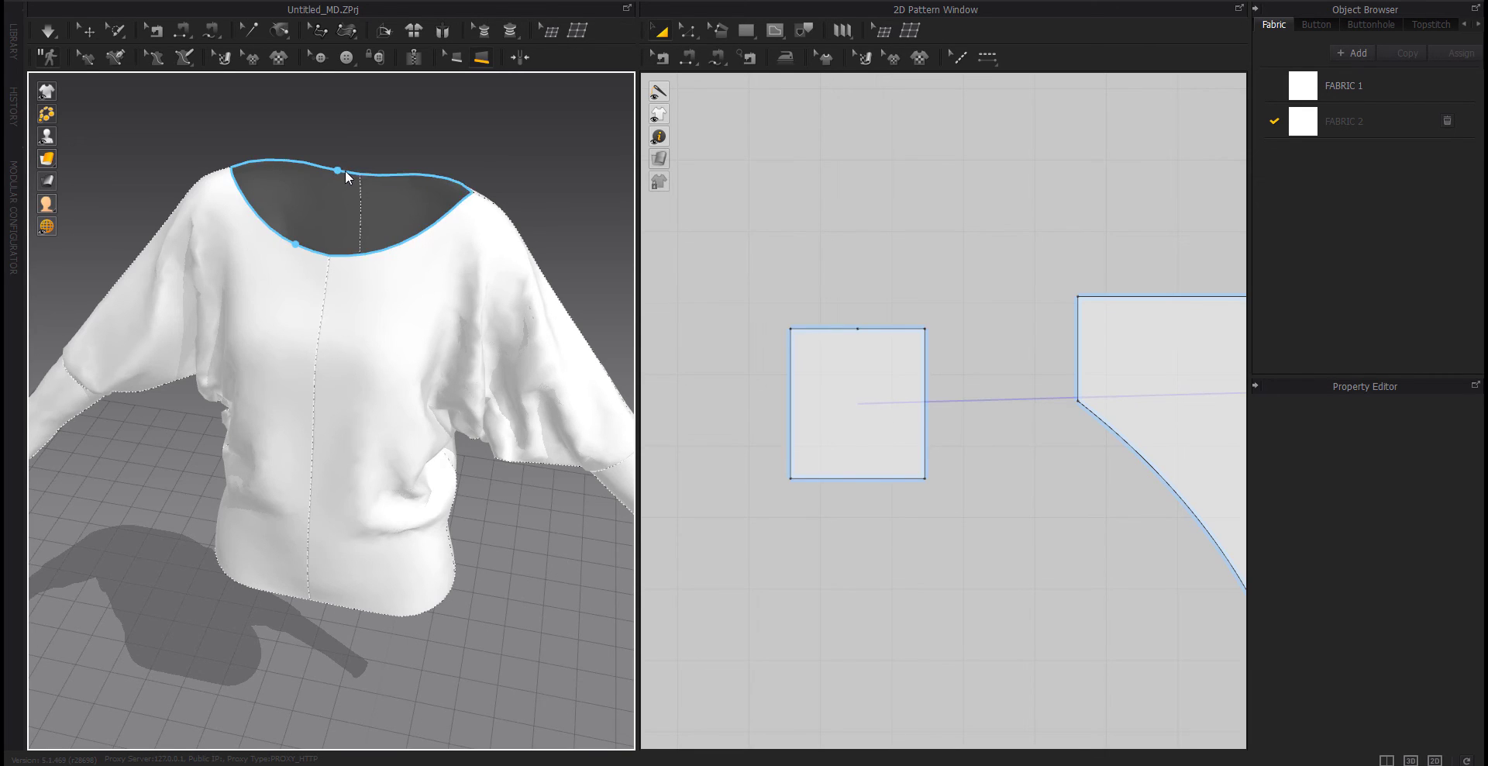
double_click(305, 258)
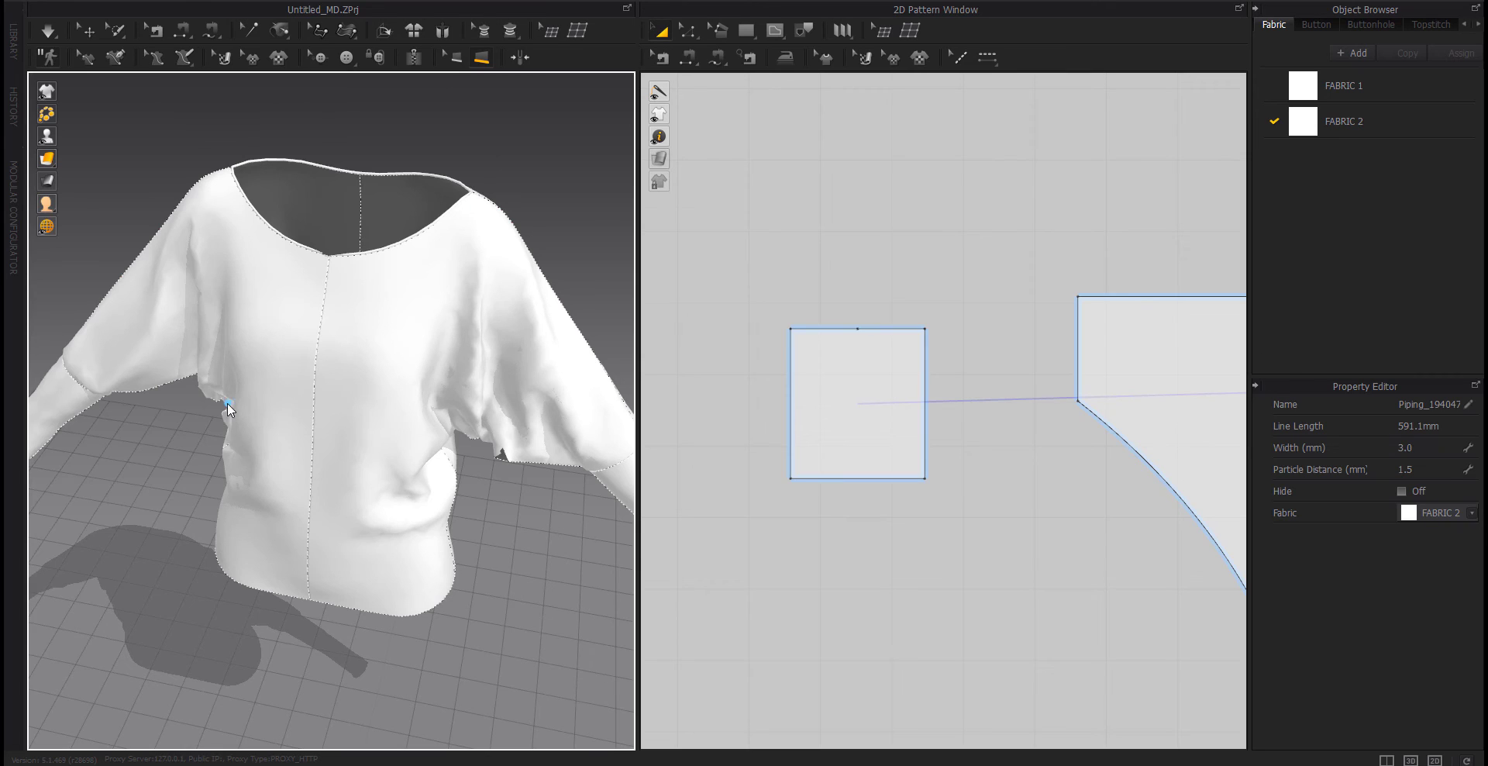
Add piping around the wrist openings of both forearm sleeves.
right_drag(310, 256, 257, 409)
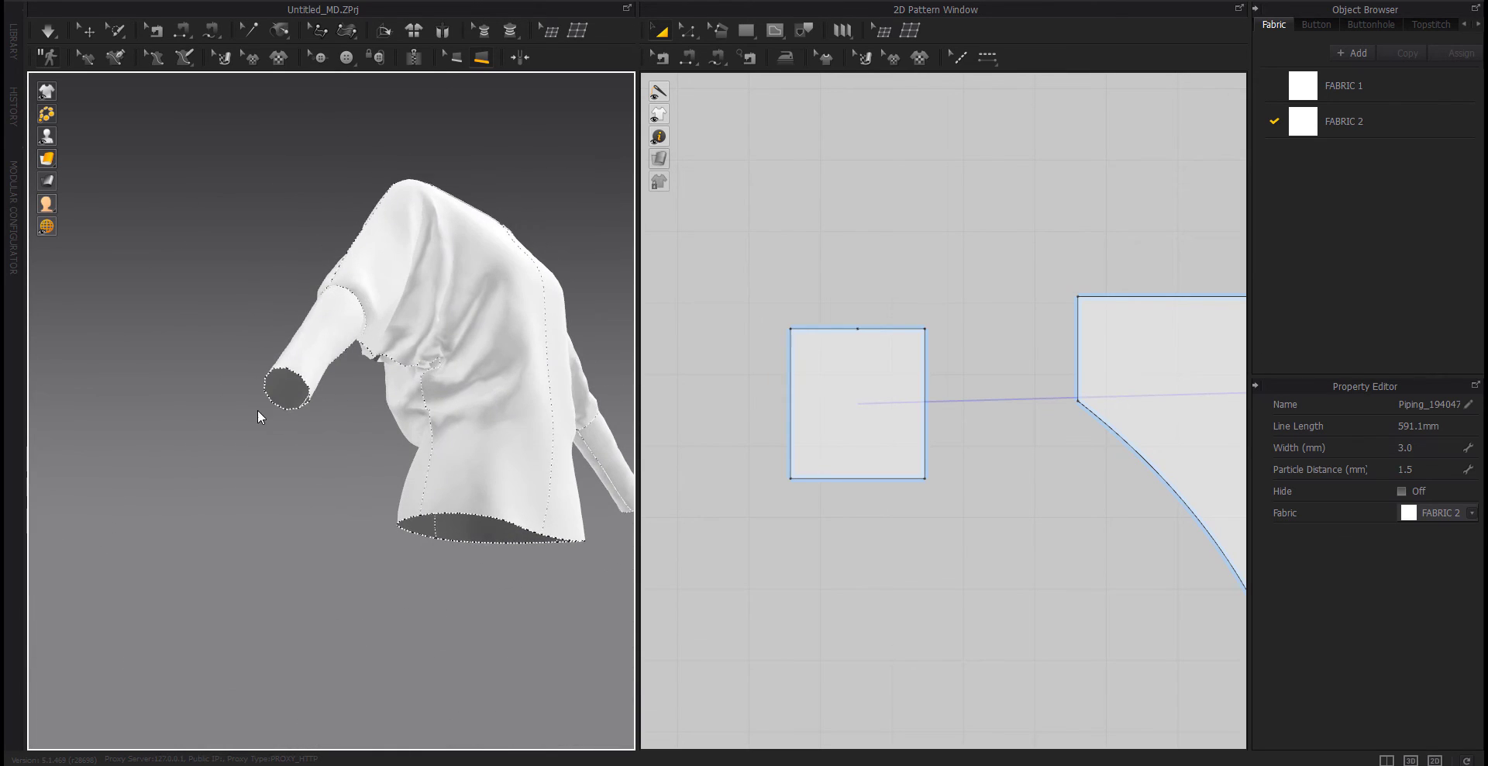
double_click(284, 368)
right_drag(285, 369, 527, 552)
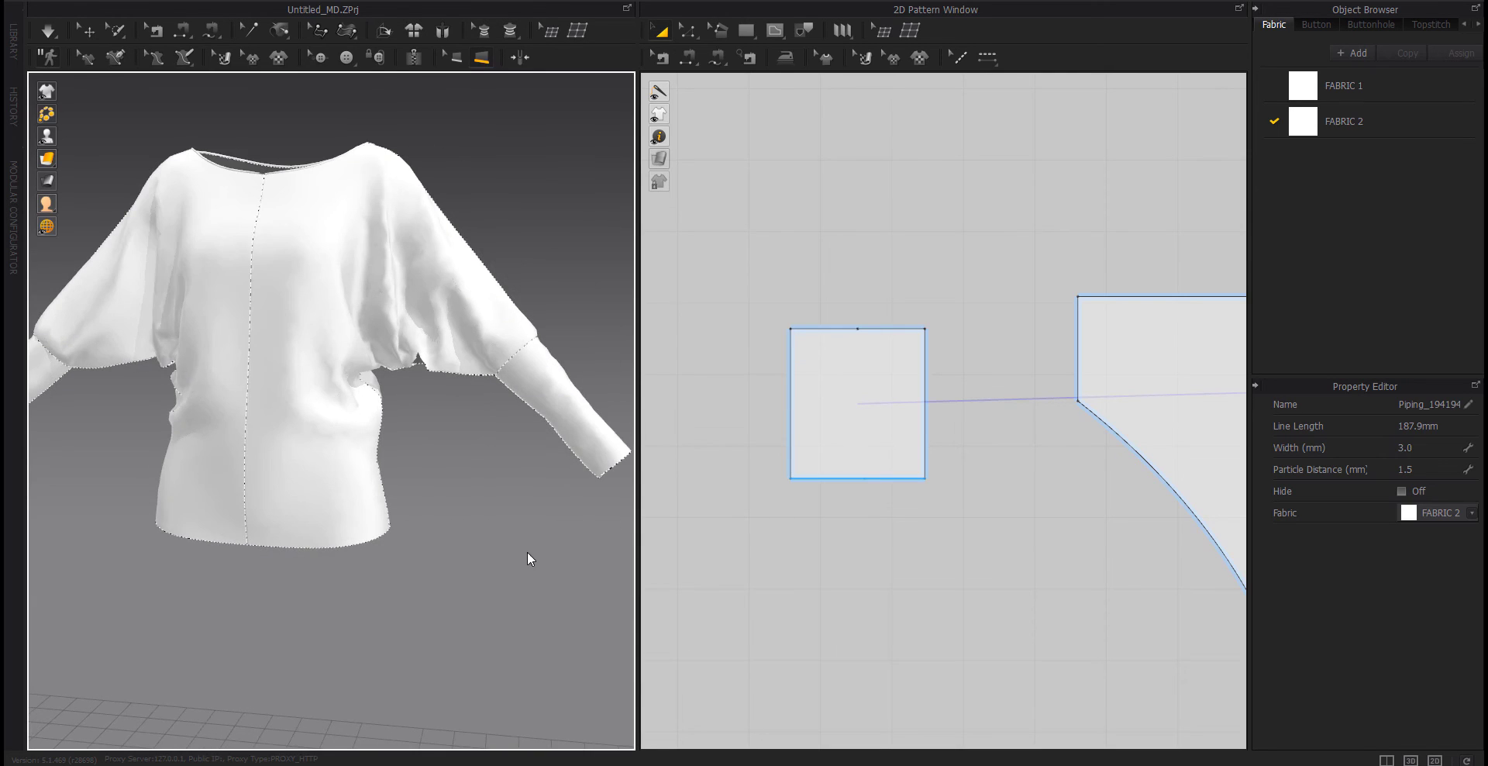
middle_drag(527, 551, 397, 539)
right_drag(397, 540, 428, 422)
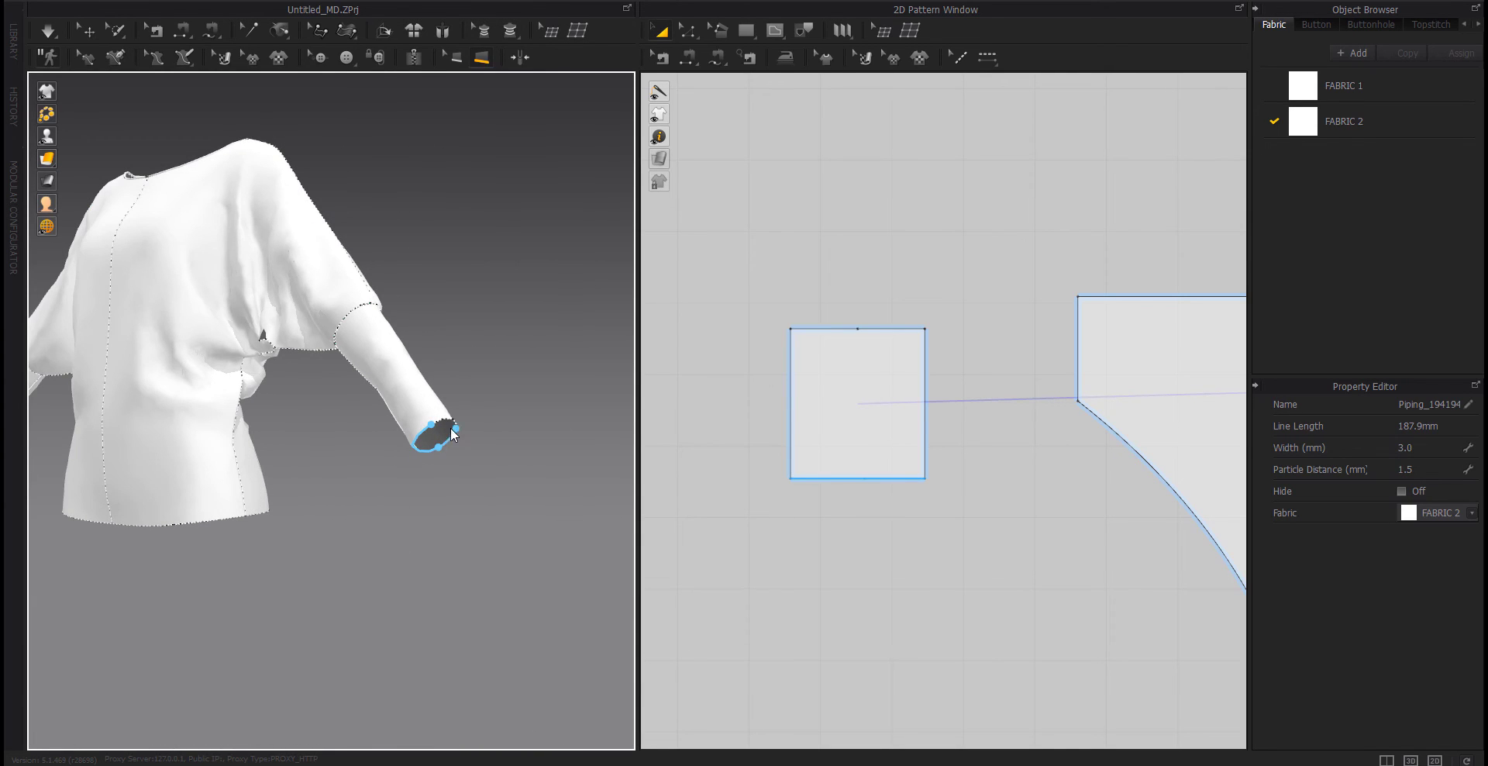
double_click(454, 435)
Add piping around the bottom hem of the garment and show the avatar again.
right_drag(235, 402, 227, 469)
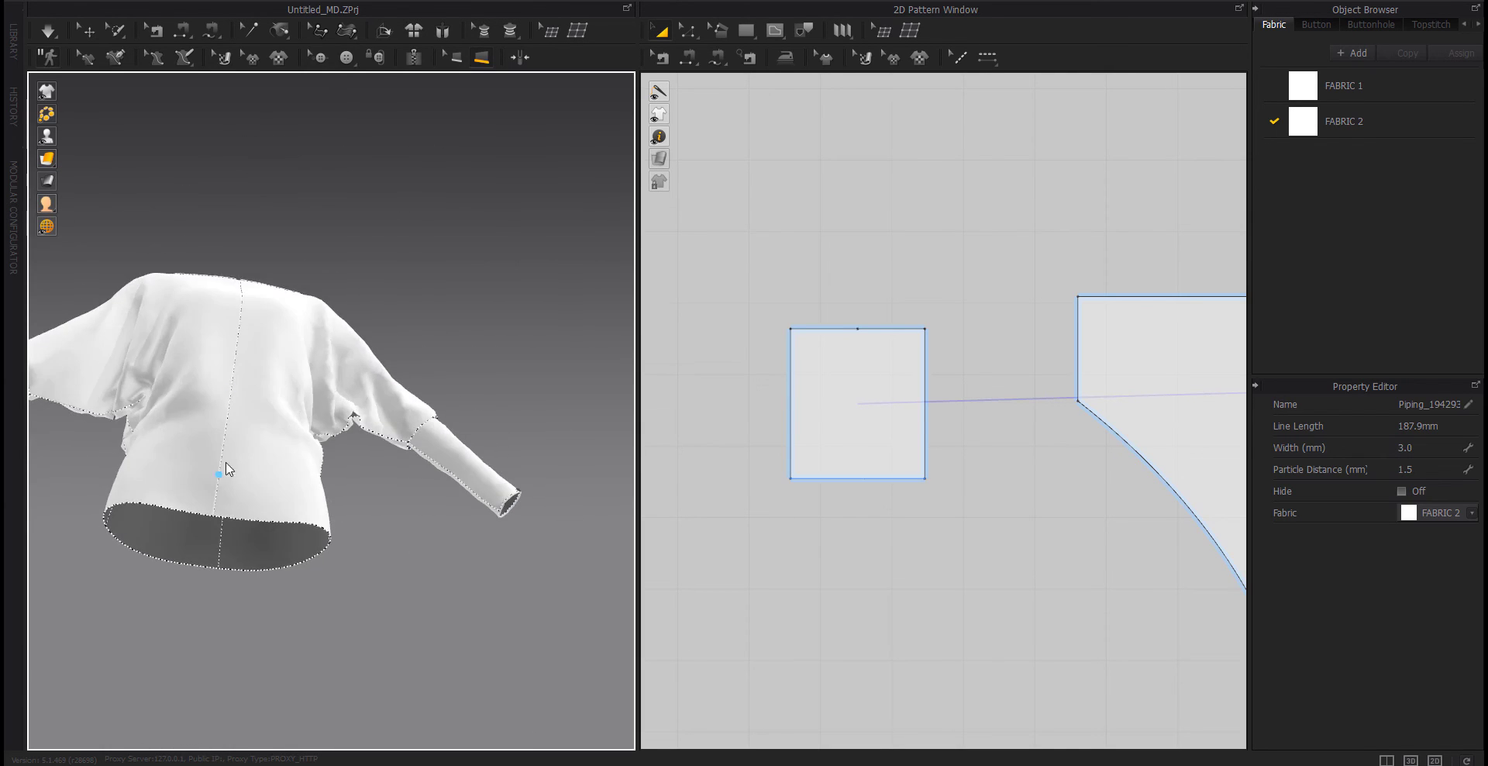
double_click(240, 514)
right_drag(249, 522, 300, 570)
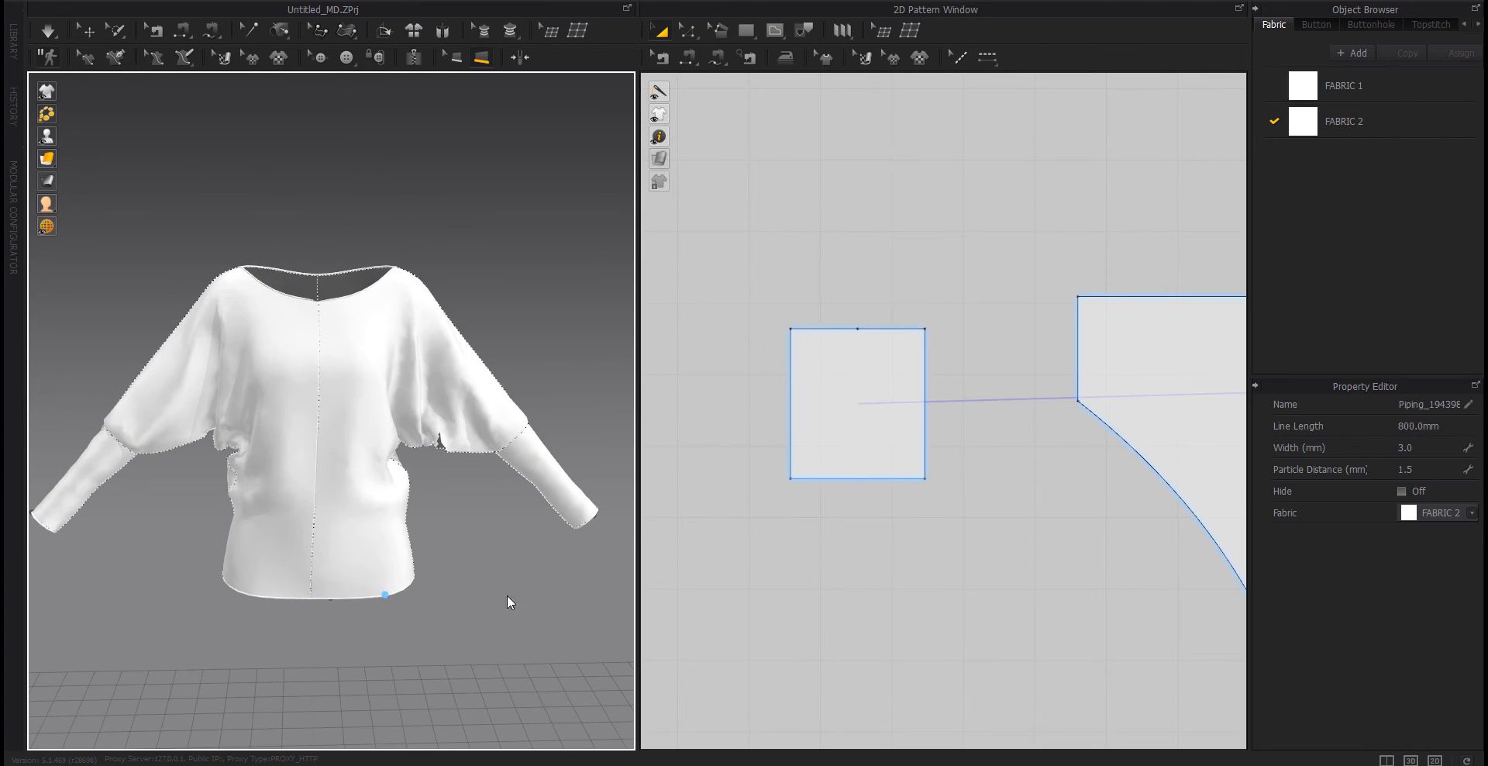
scroll(1049, 514, down, 5)
middle_drag(946, 434, 948, 449)
scroll(949, 449, up, 4)
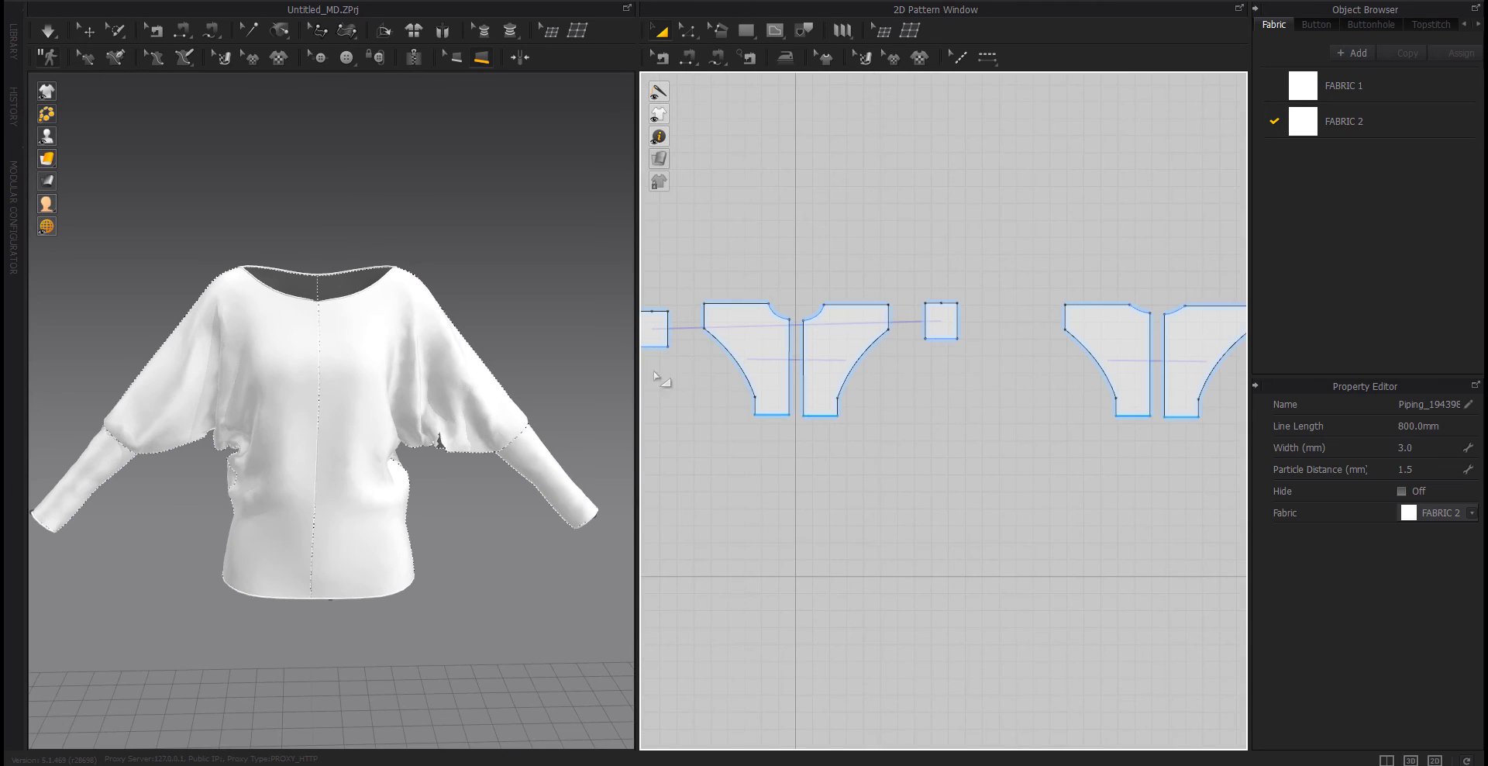
click(70, 136)
Set the color of FABRIC 1 to the light orange FF9933.
click(1336, 84)
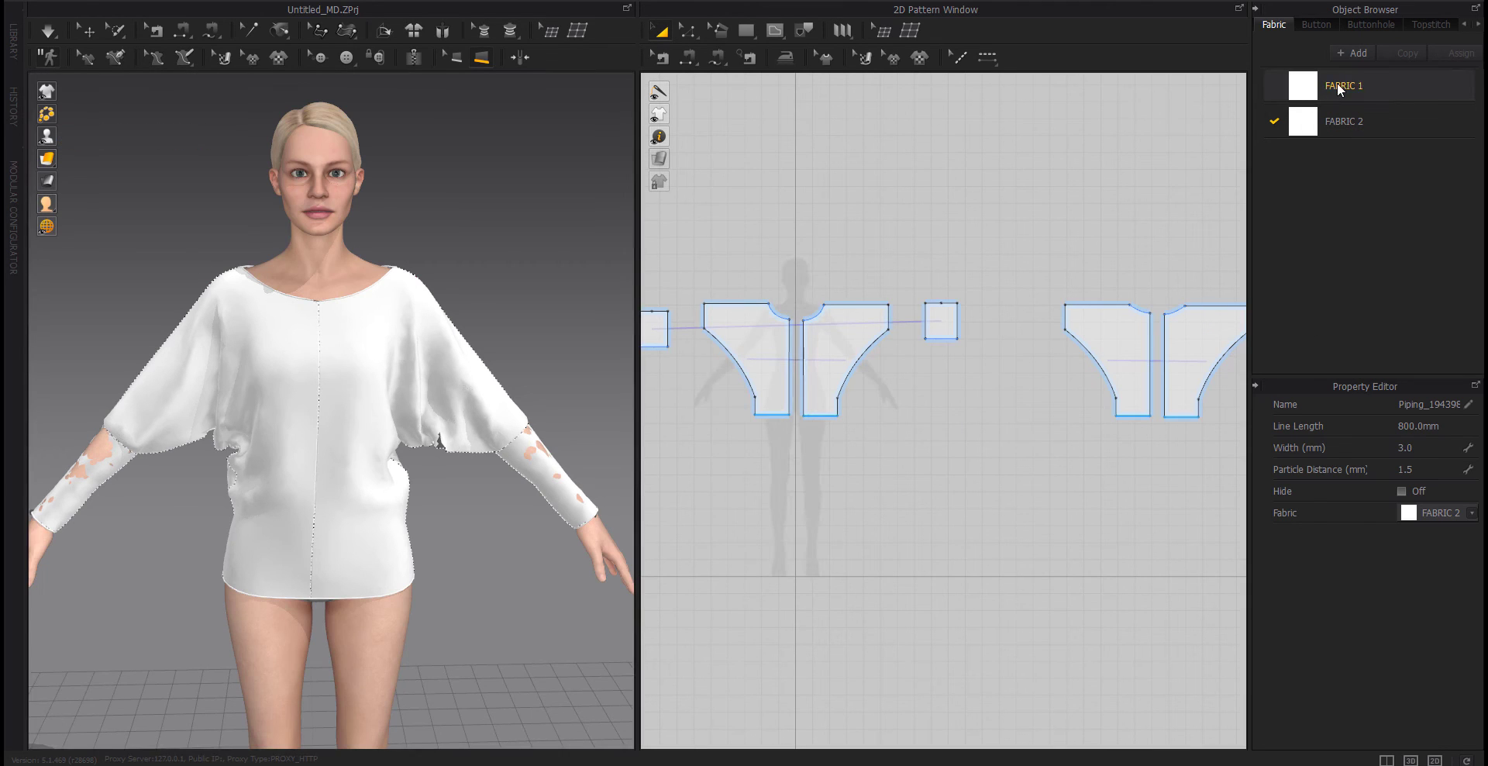
click(1440, 586)
click(765, 457)
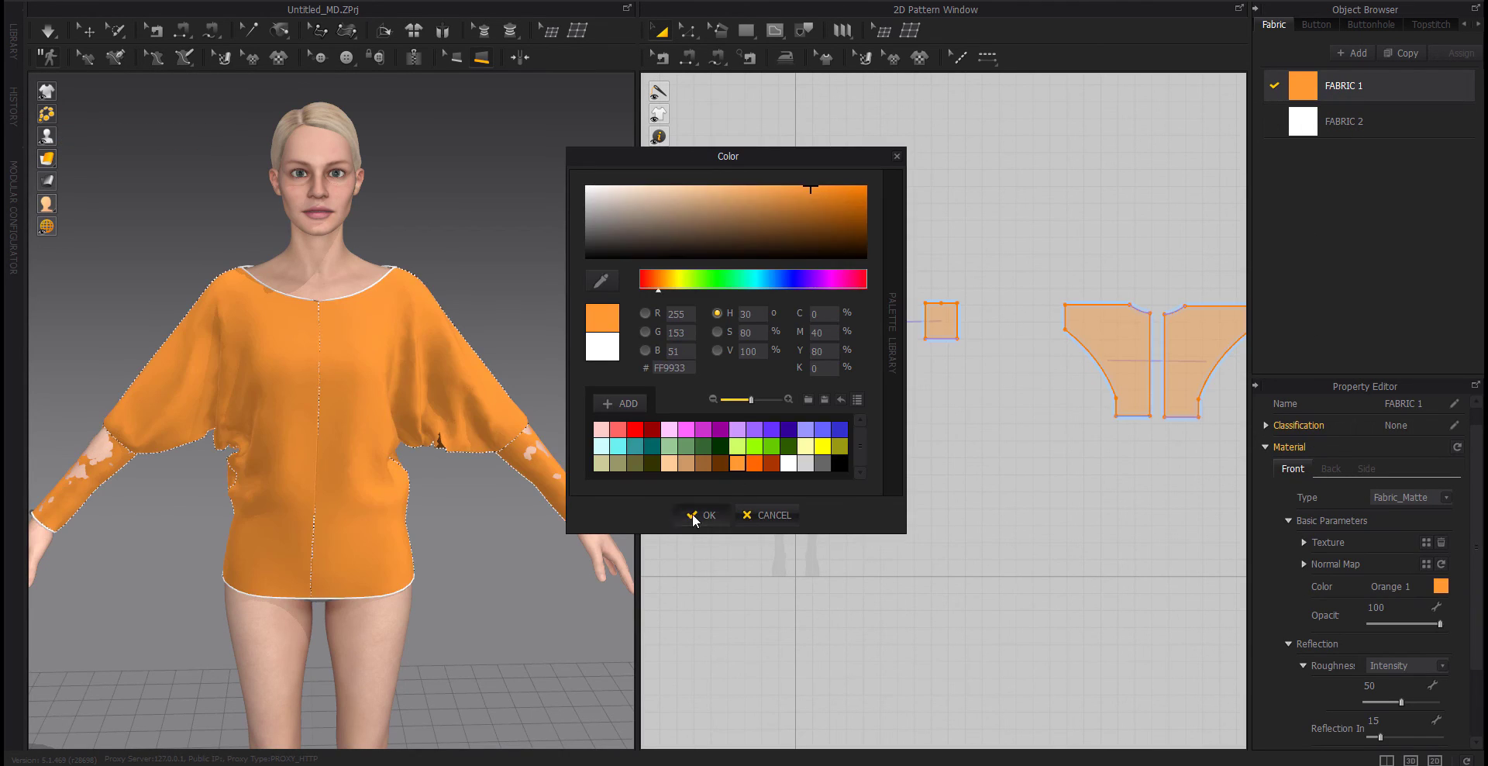
click(695, 515)
Rename FABRIC 2 as piping and set its color to Orange 2.
click(1337, 121)
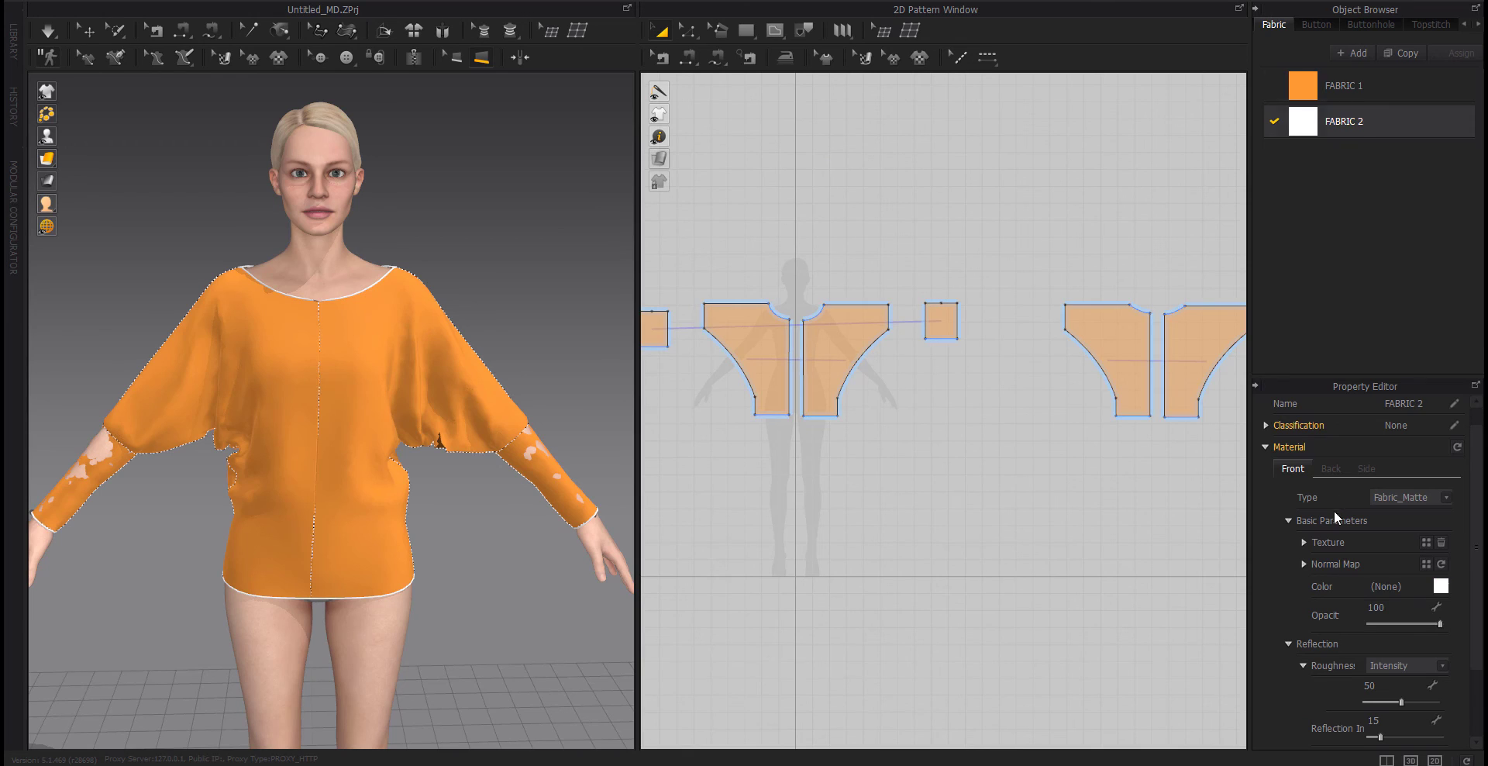
double_click(1369, 121)
text(pip)
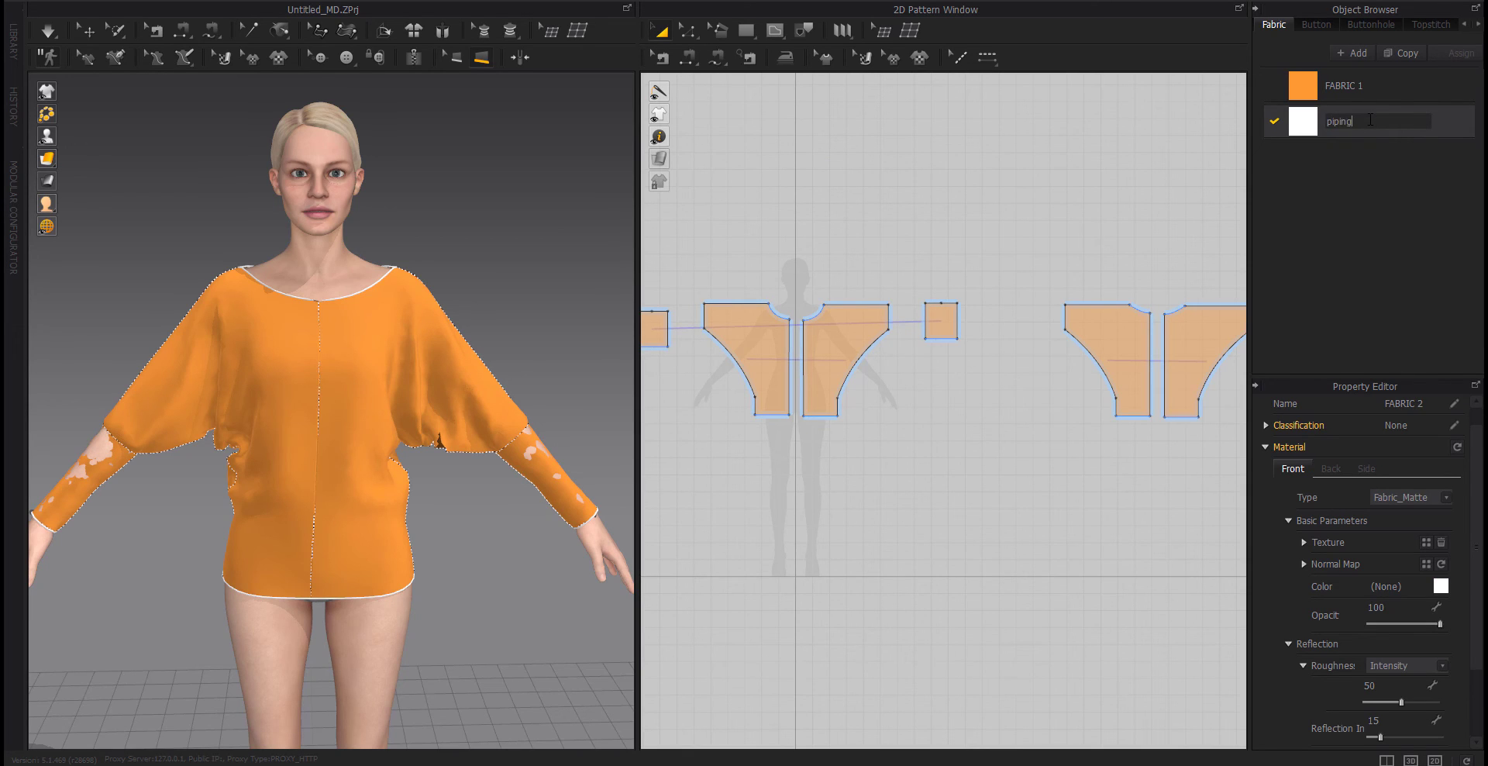
text(ing)
key(Return)
click(1440, 587)
click(748, 465)
click(698, 515)
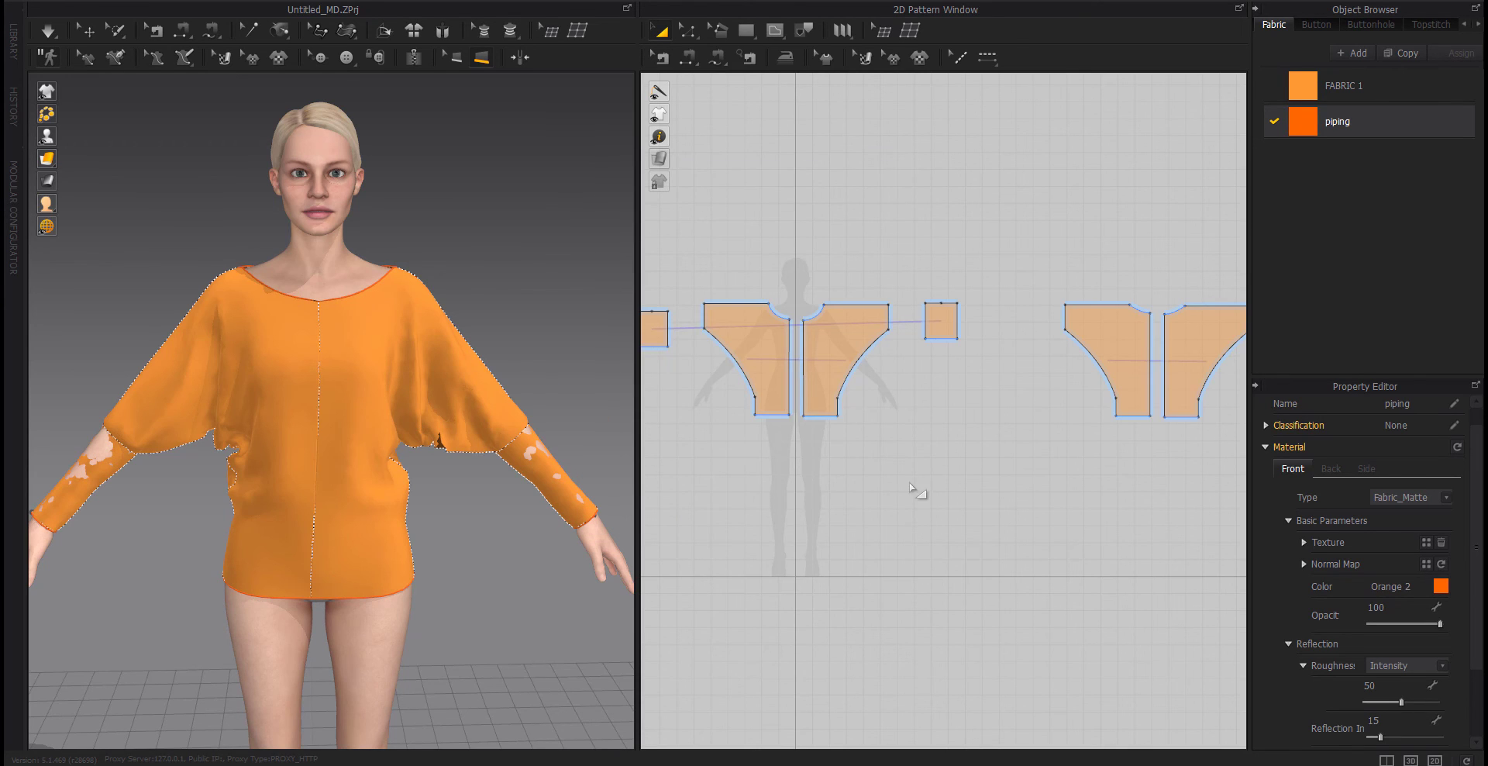
Select the neckline and cuff piping together to examine their properties.
scroll(910, 482, down, 3)
click(1343, 85)
drag(1157, 301, 653, 554)
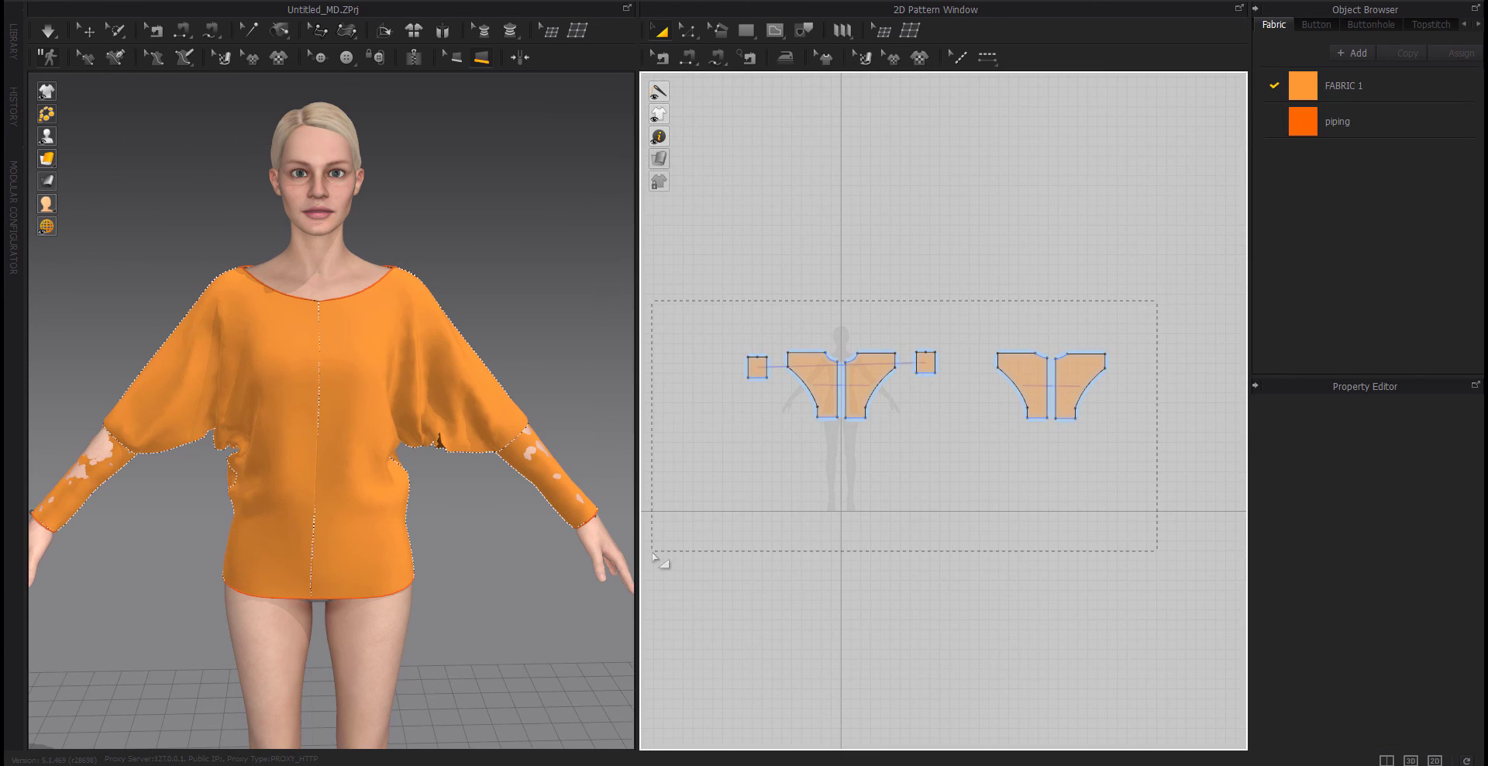
click(453, 57)
right_drag(546, 219, 374, 304)
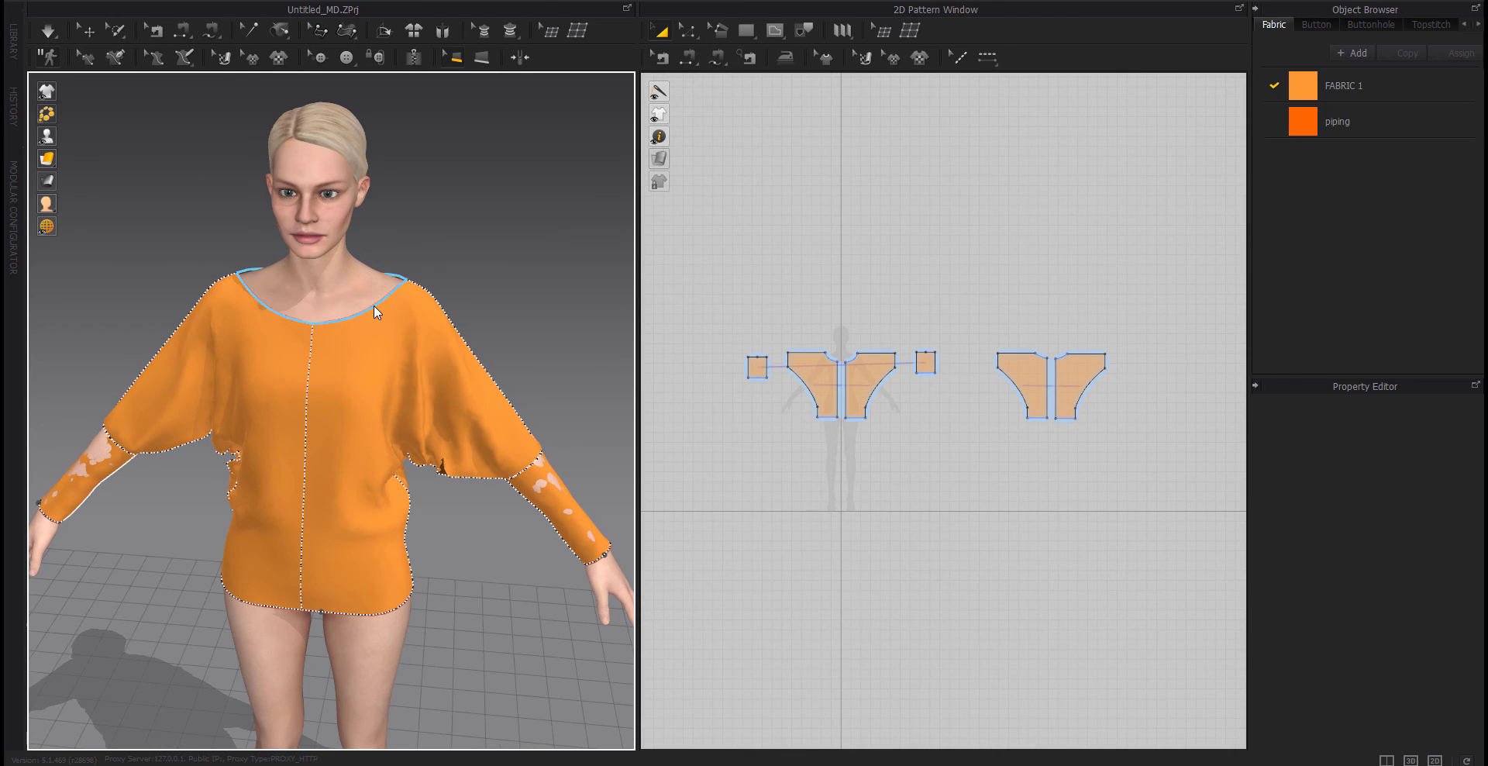
click(374, 305)
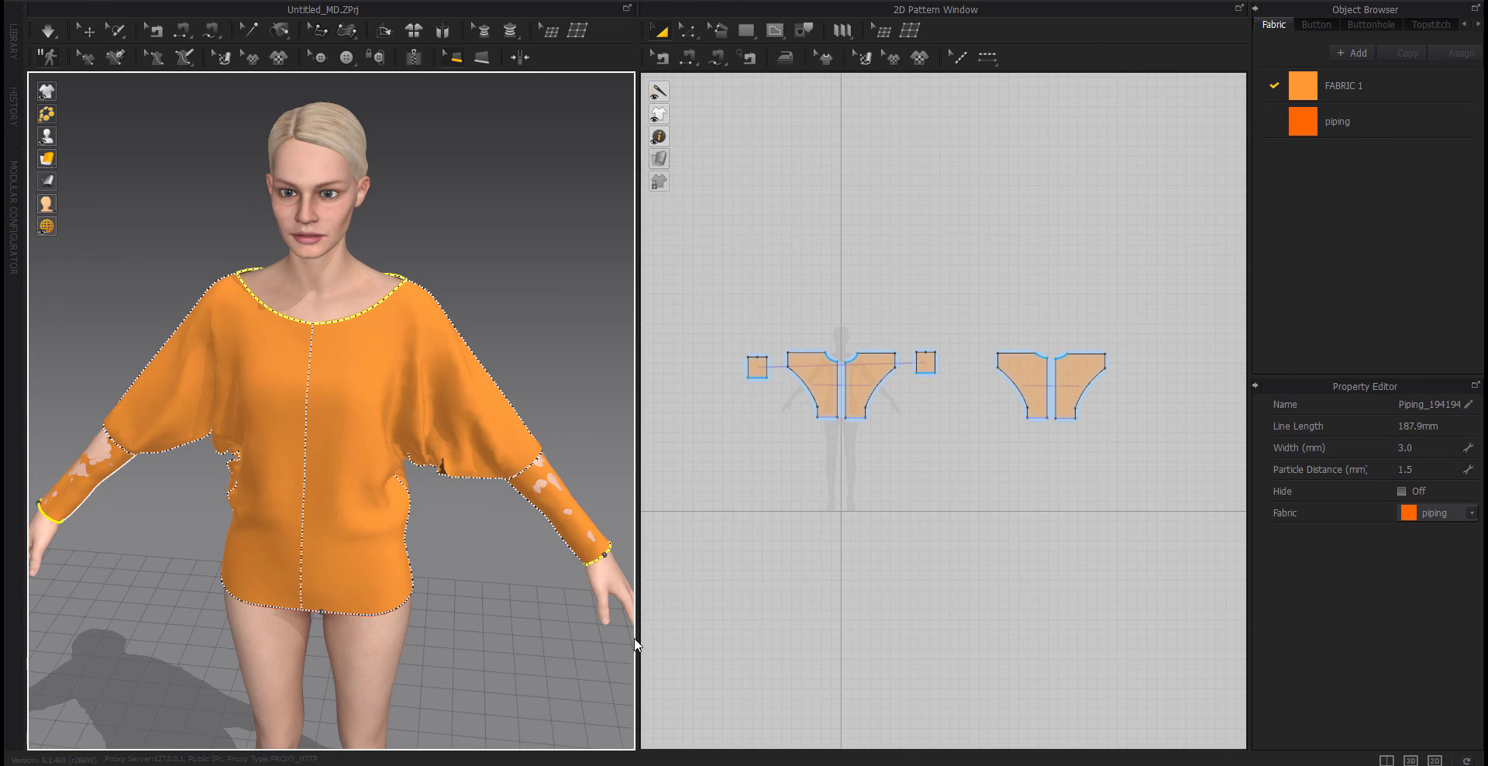
Simulate the garment with its piping and check the forearm sleeves from the side and front.
click(850, 275)
key(space)
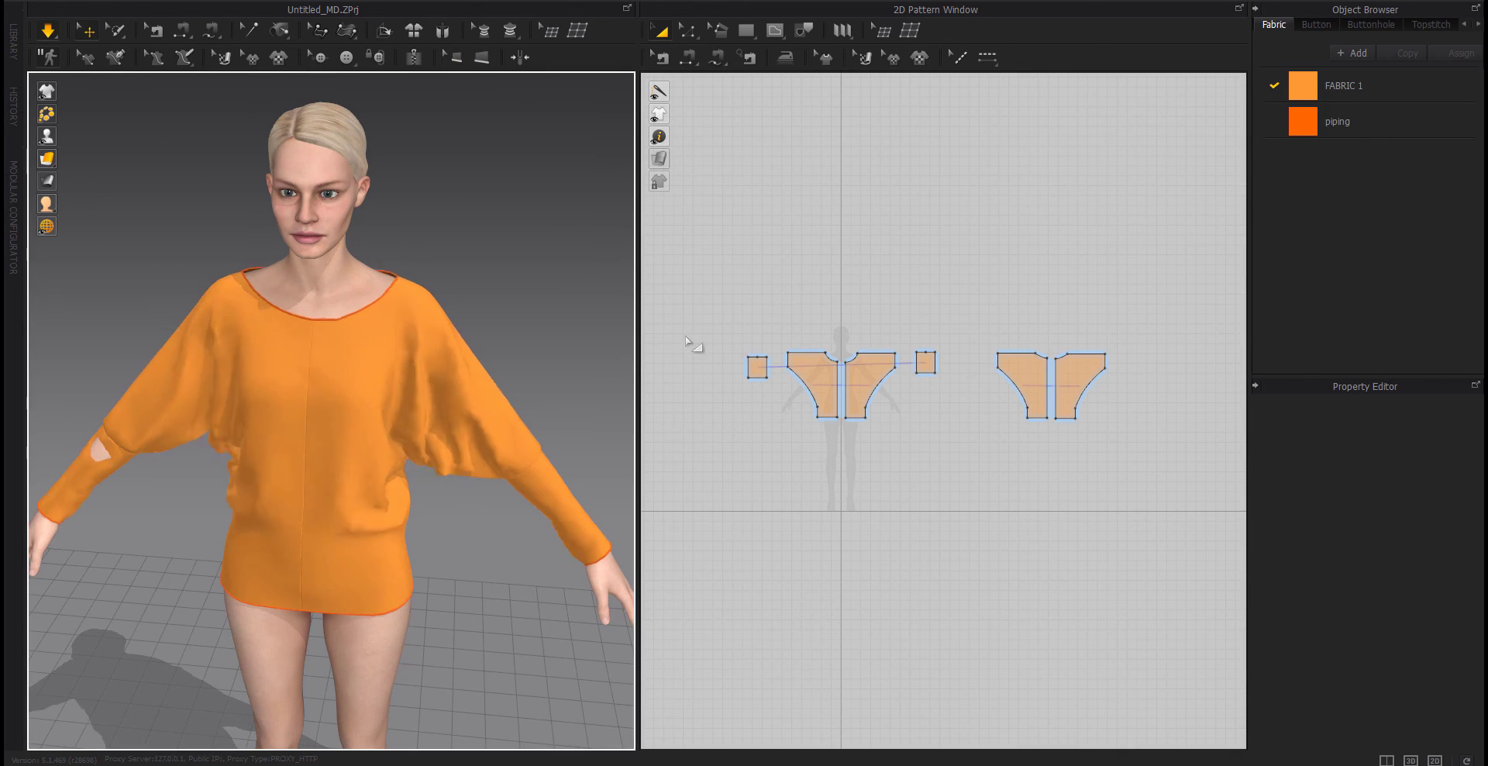
right_drag(87, 476, 295, 534)
click(242, 624)
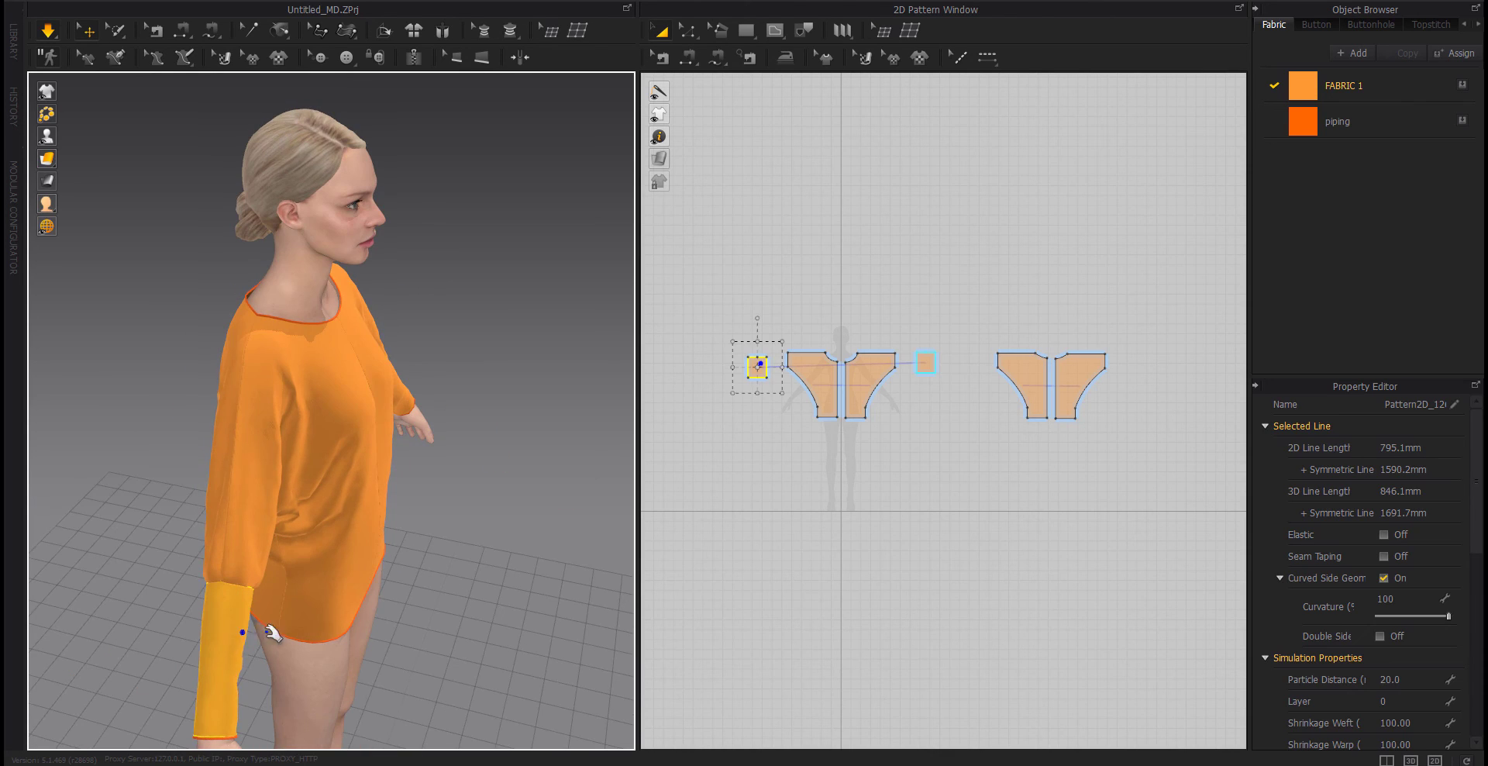
right_drag(395, 624, 297, 617)
key(2)
click(538, 612)
right_drag(537, 612, 527, 640)
scroll(528, 640, up, 3)
middle_drag(435, 587, 428, 560)
Set the particle distance of all garment patterns to 5 mm.
click(452, 57)
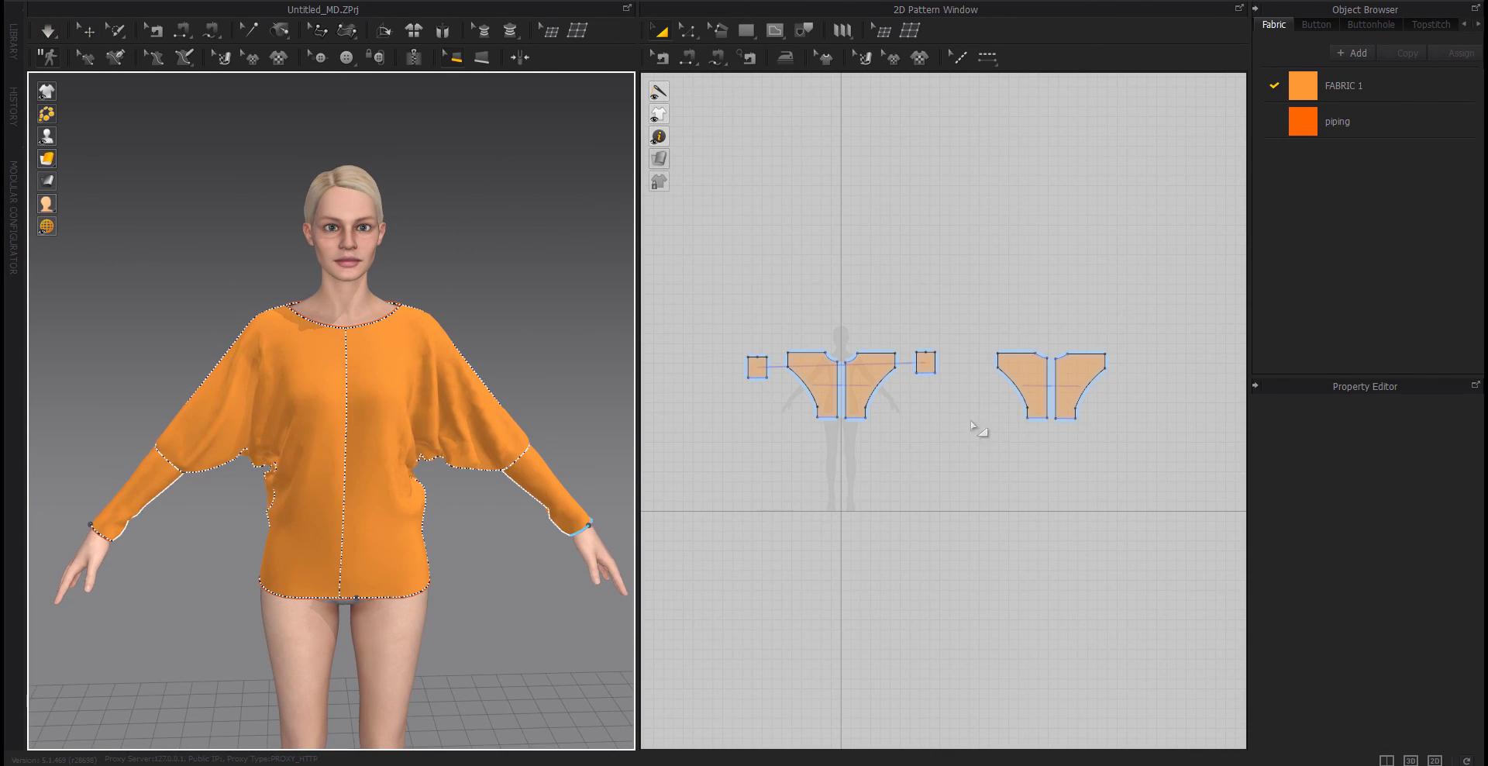
drag(1144, 283, 673, 526)
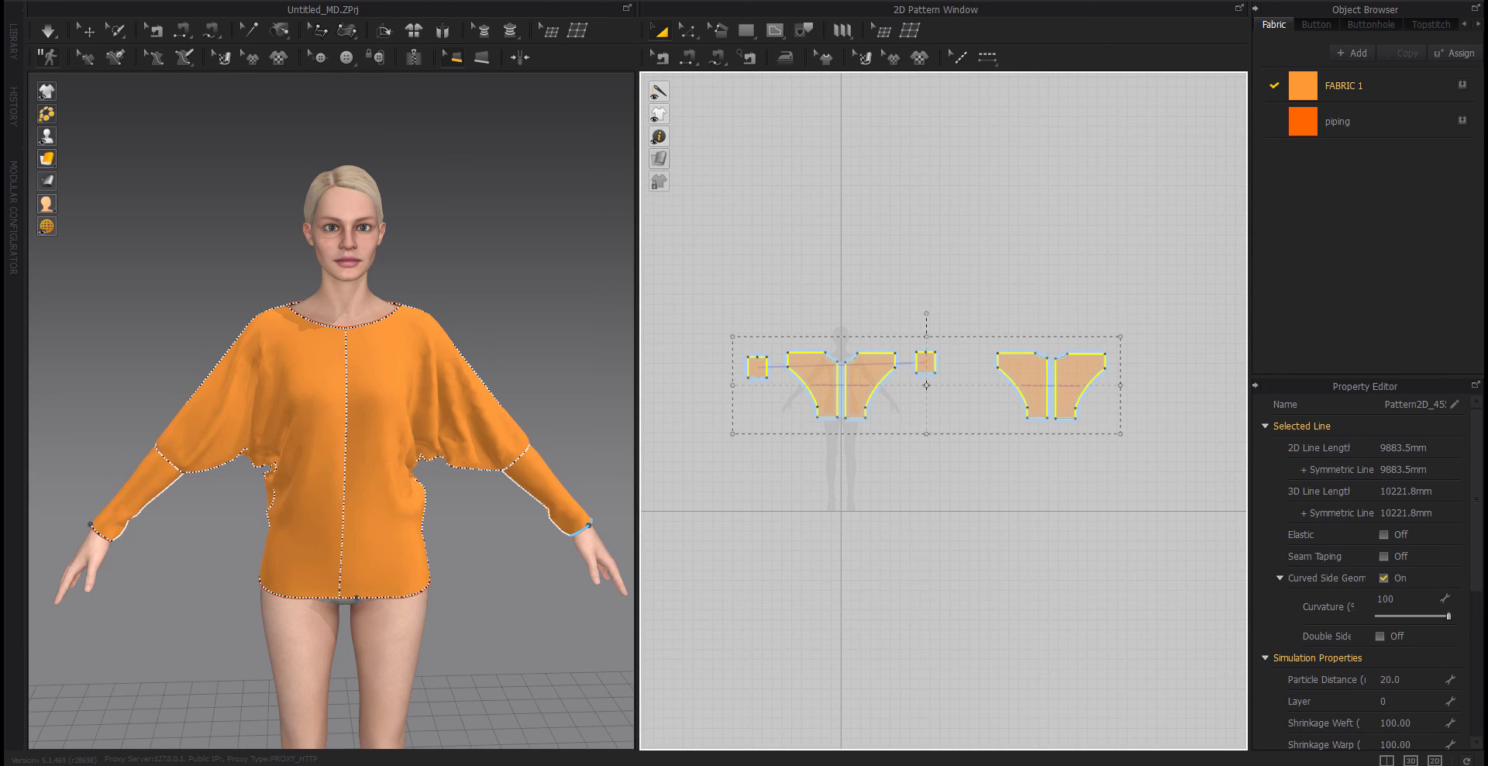
click(1416, 678)
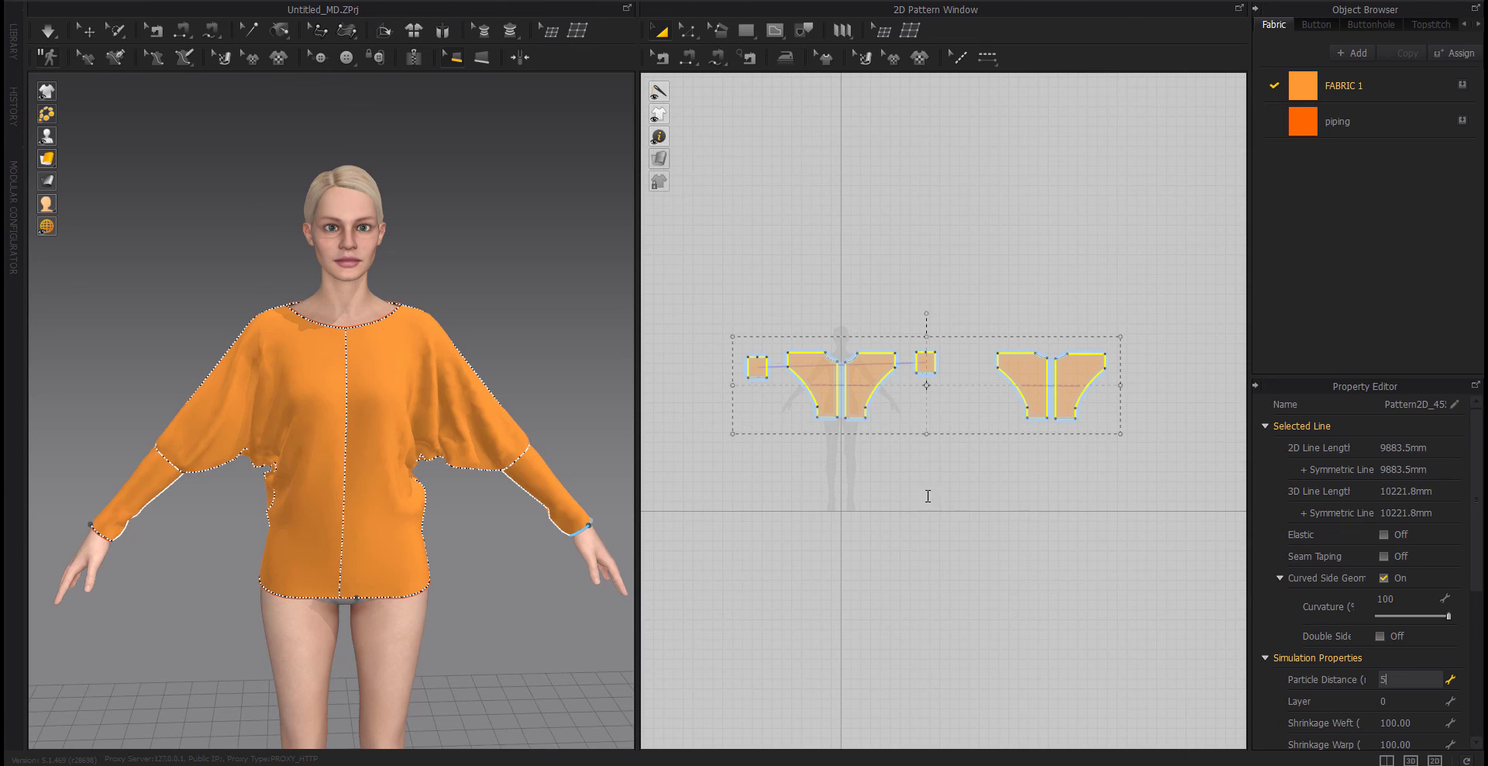
key(Return)
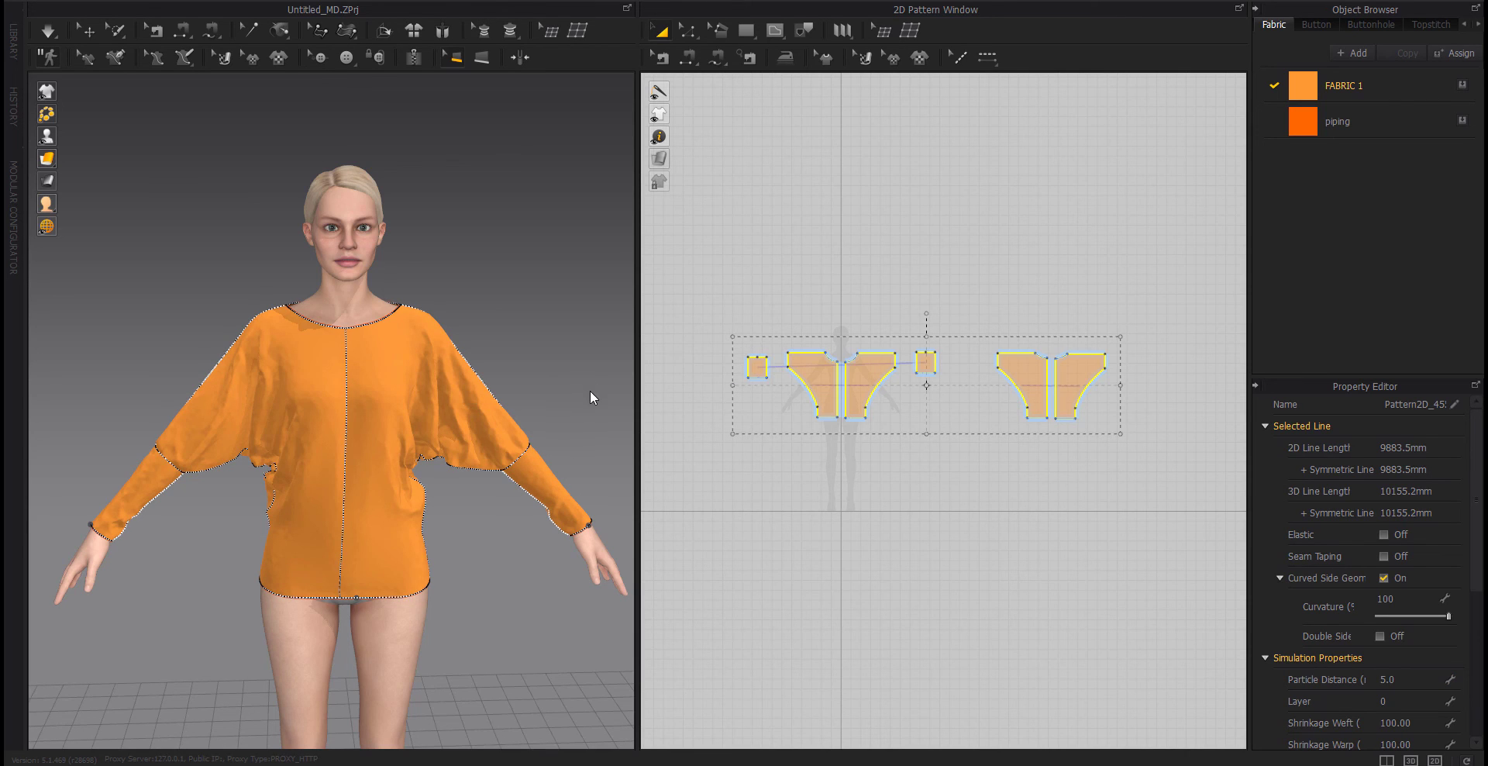
Simulate the refined garment mesh and examine the drape from the back and side.
right_drag(591, 391, 538, 396)
key(space)
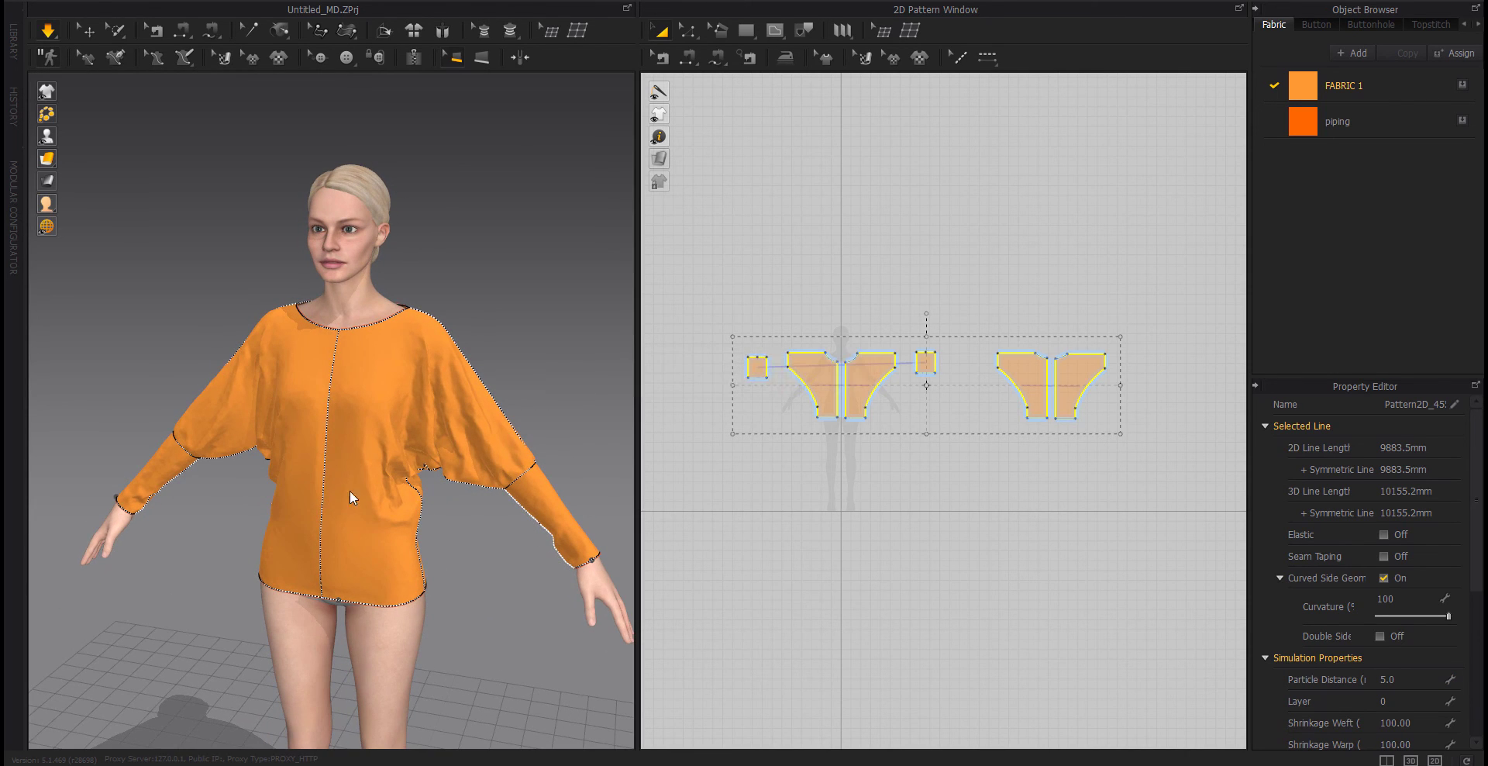
key(space)
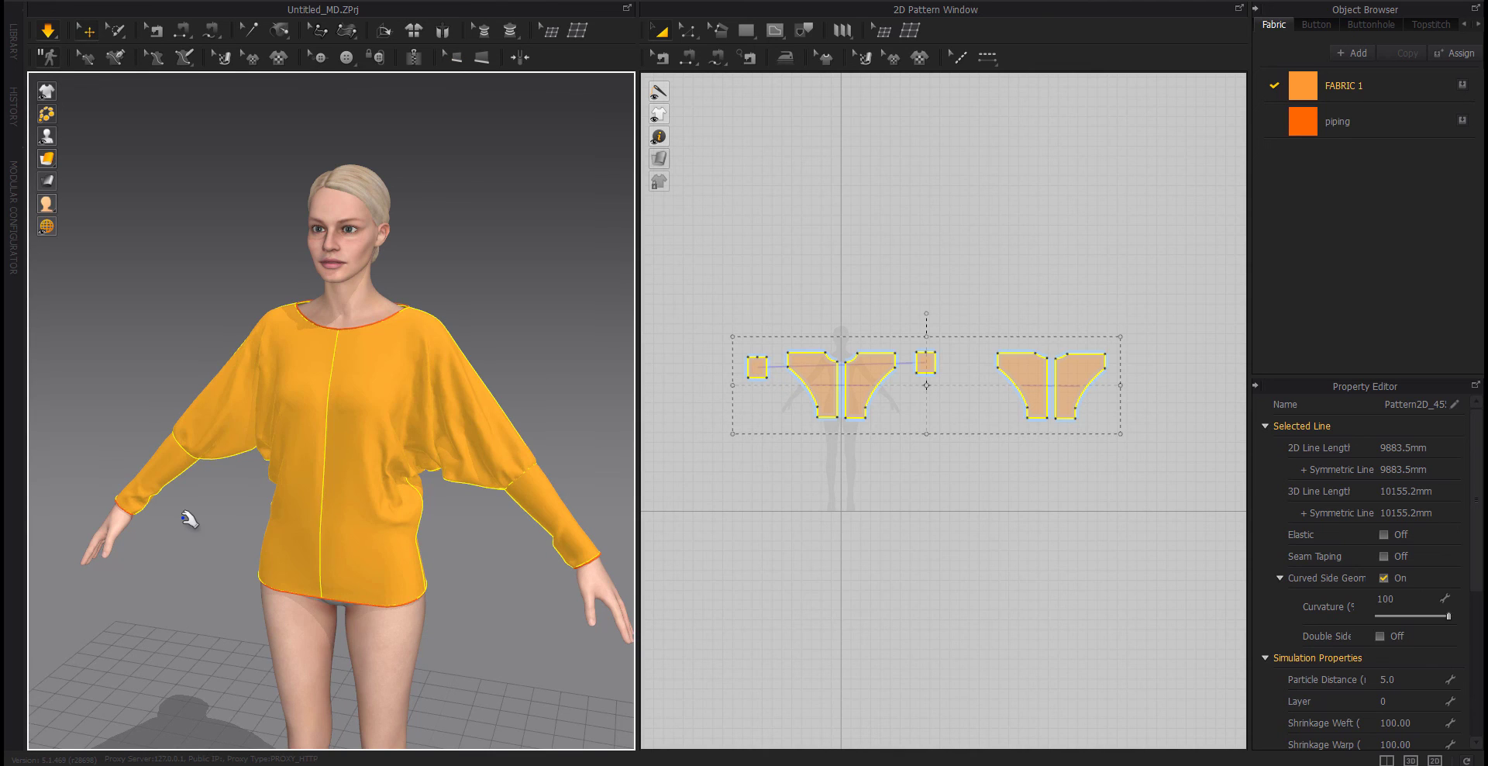
right_drag(222, 516, 474, 595)
click(445, 561)
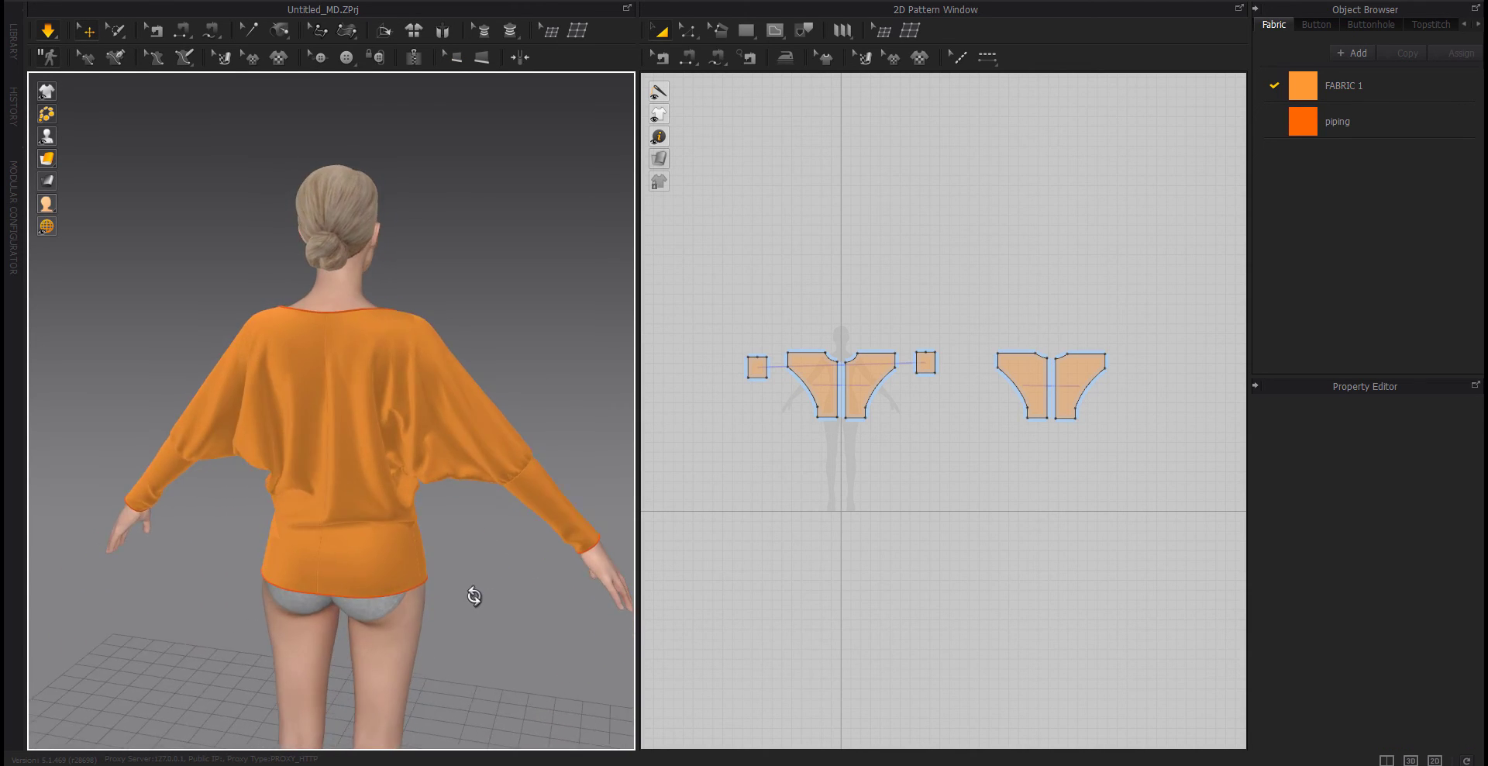
right_drag(198, 608, 350, 615)
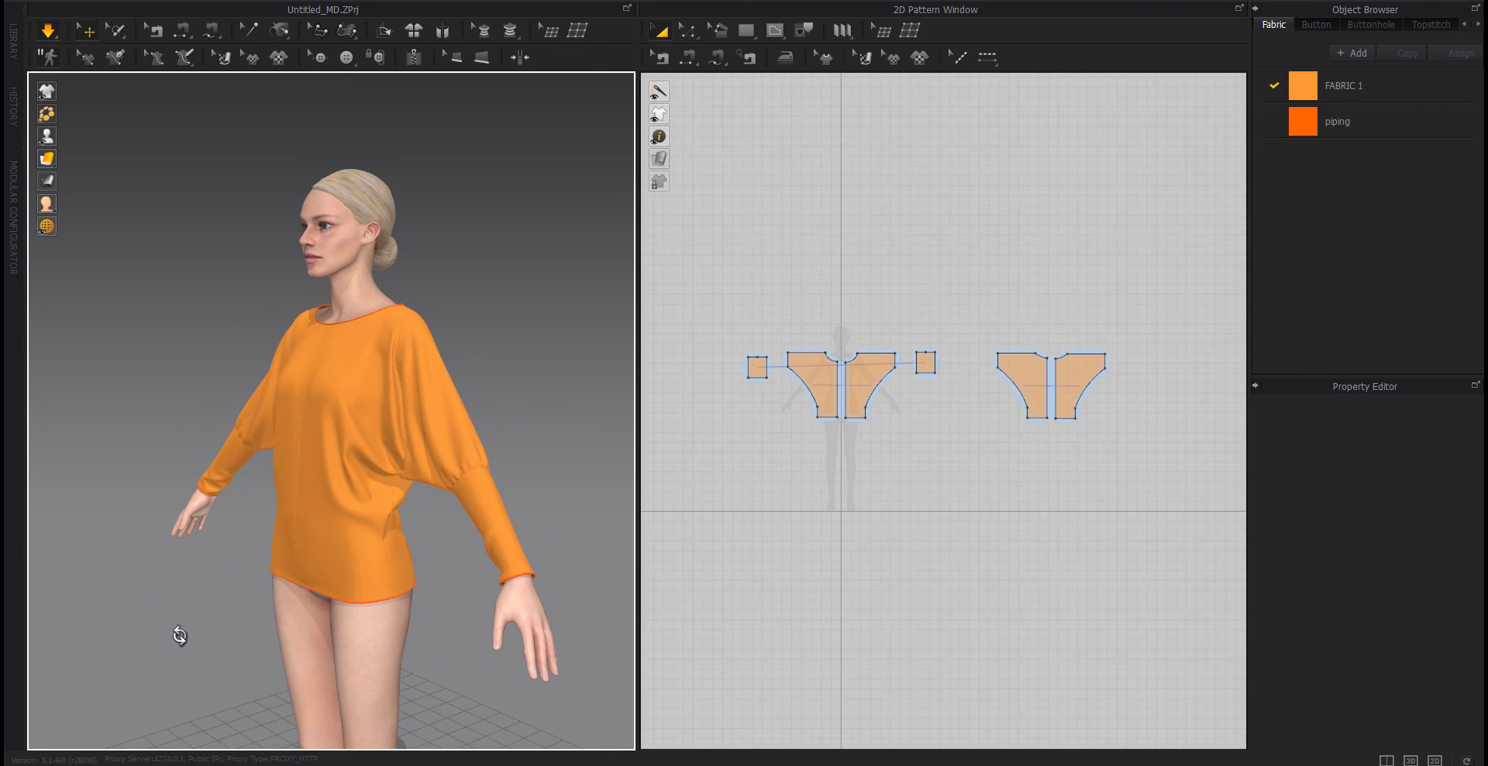
right_drag(179, 636, 253, 633)
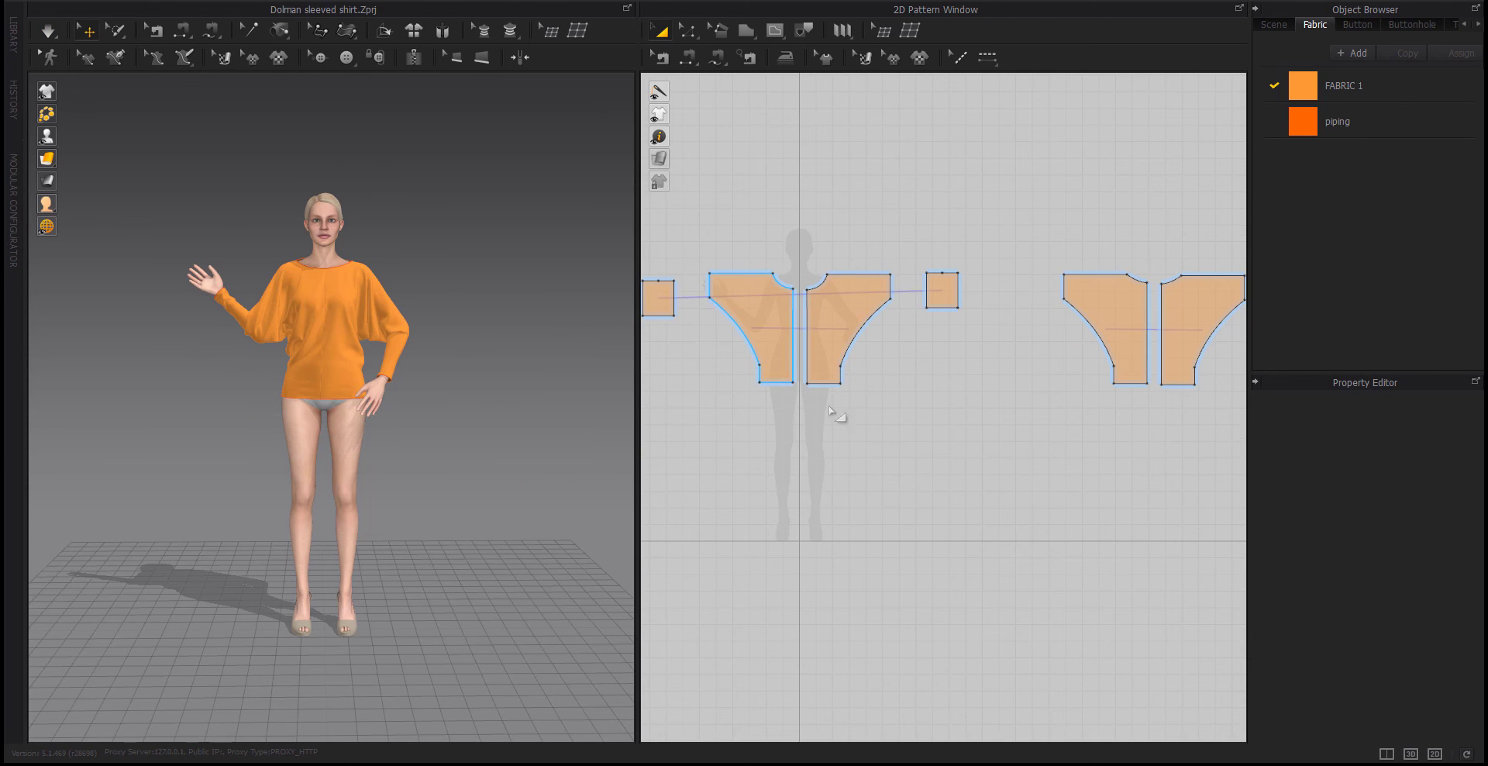
Merge the two front body halves and the two back body halves along their center lines.
key(z)
click(792, 335)
right_click(791, 330)
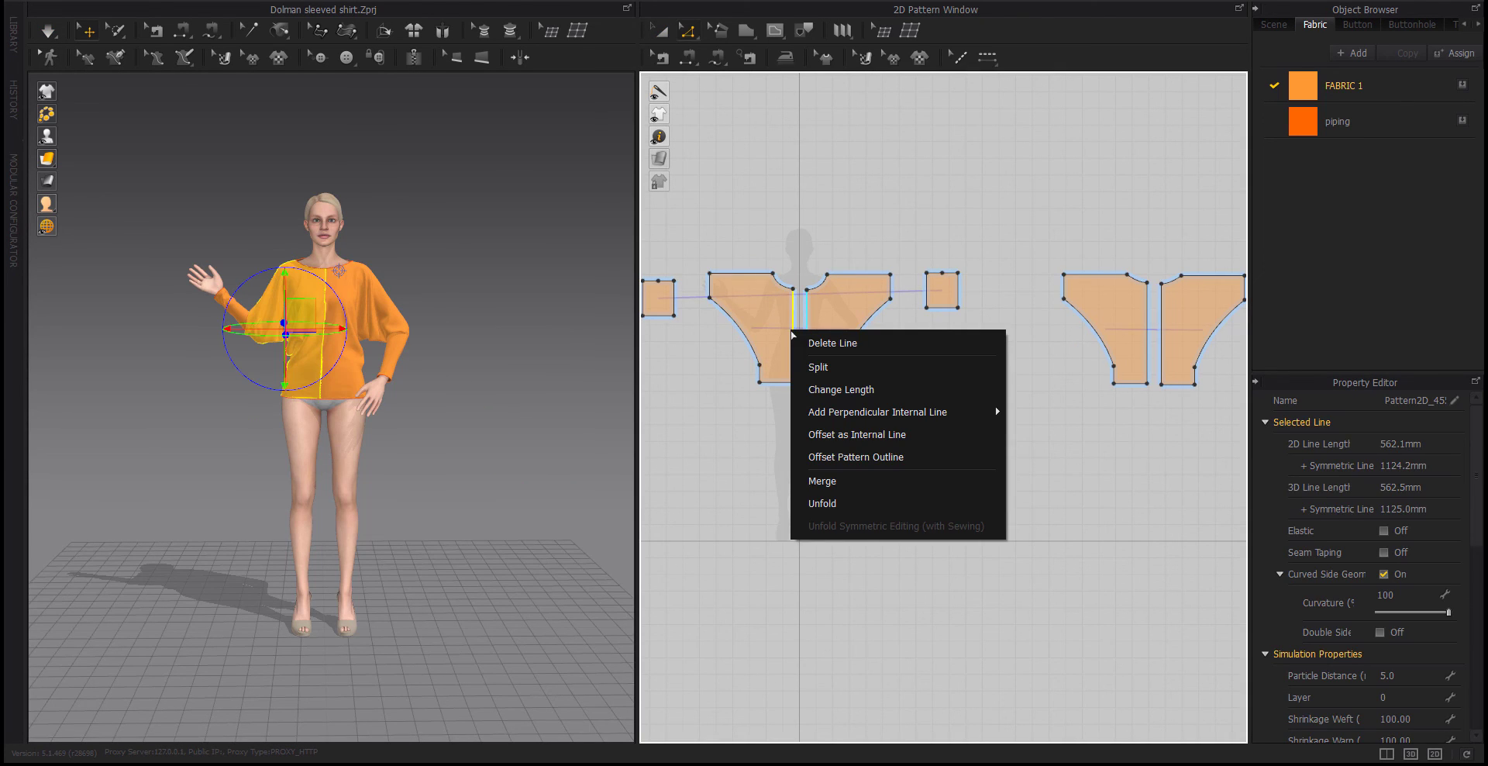
click(820, 481)
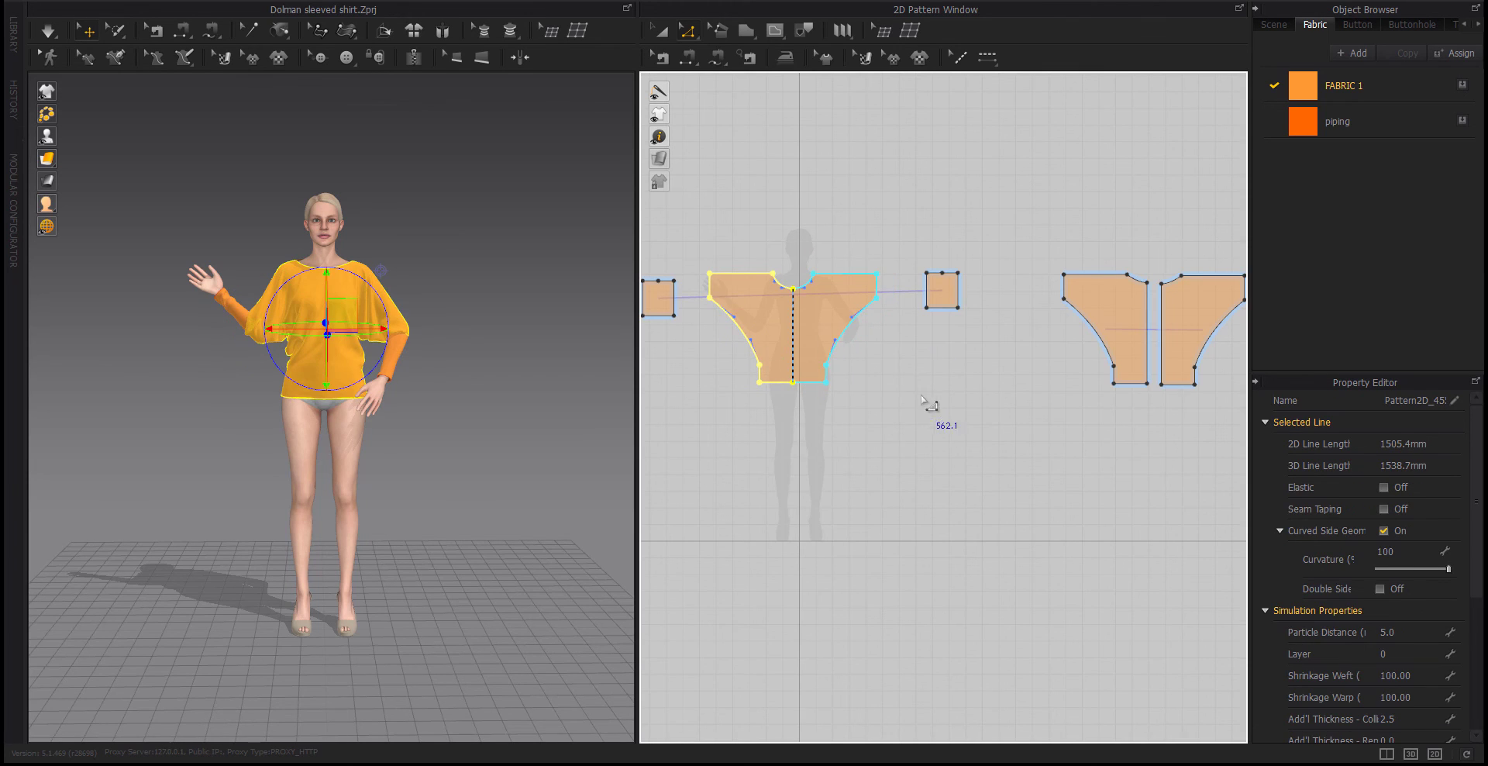
right_drag(965, 375, 855, 399)
click(1036, 348)
right_click(1036, 353)
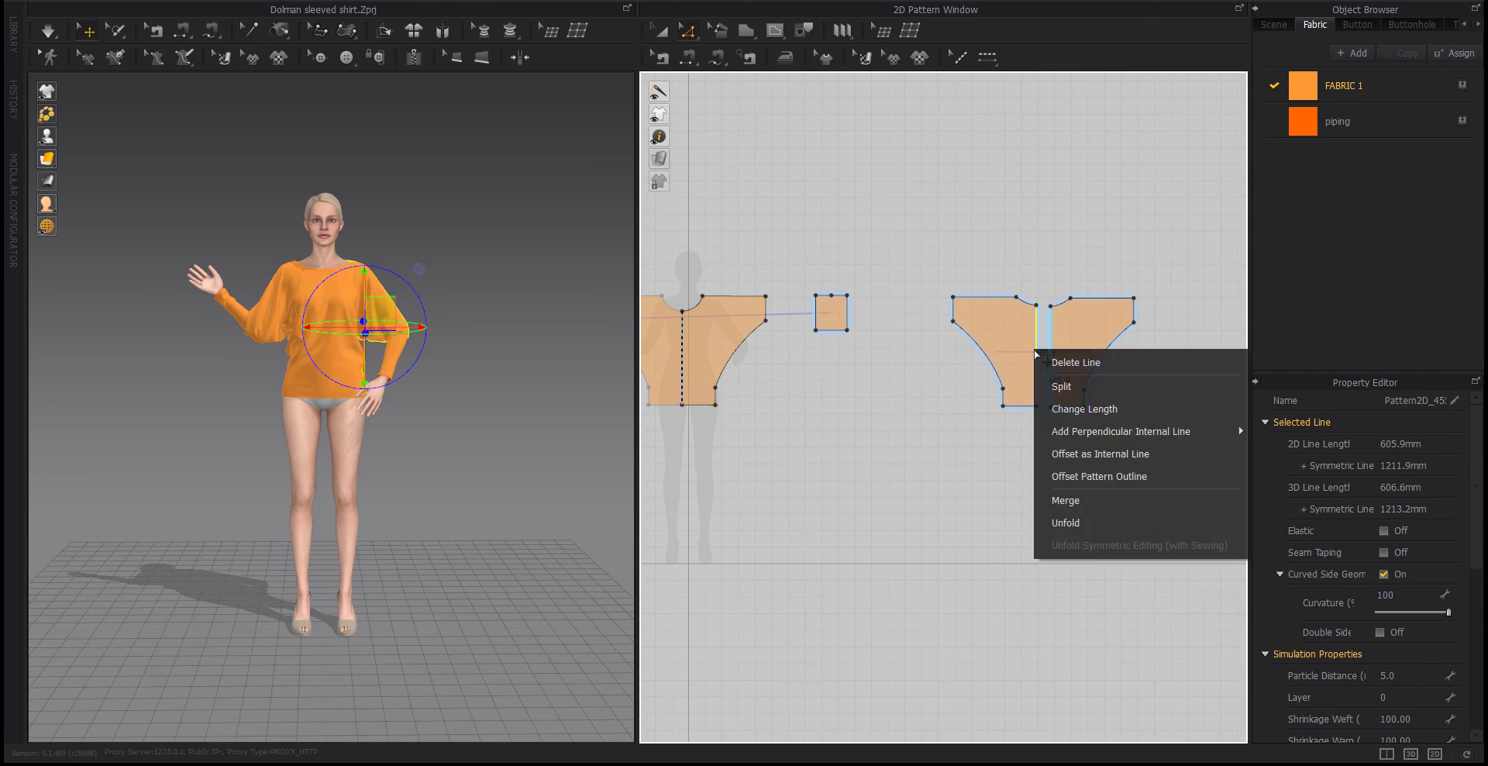
click(1046, 499)
Simulate the merged garment on the posed avatar and check its drape.
scroll(337, 328, up, 5)
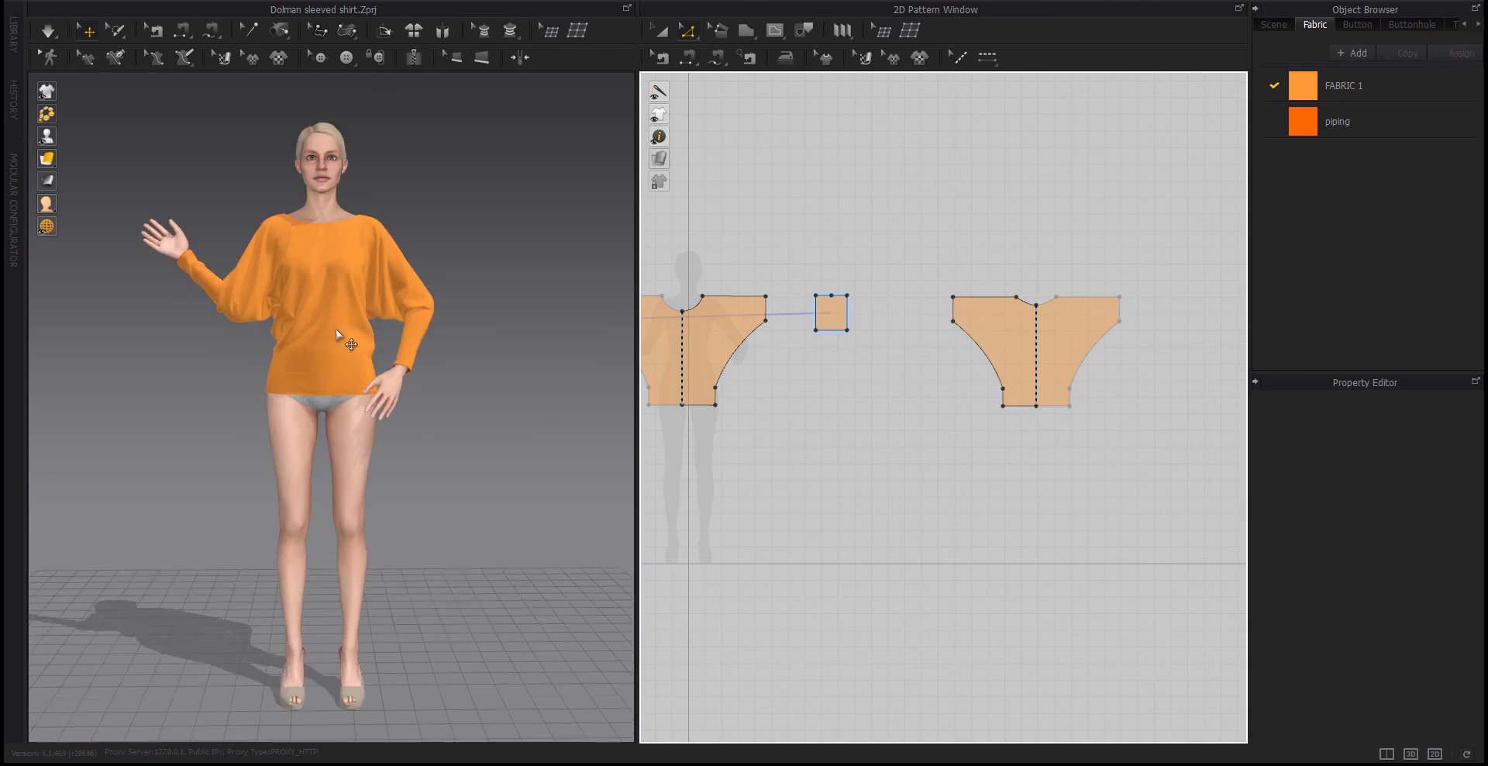
key(space)
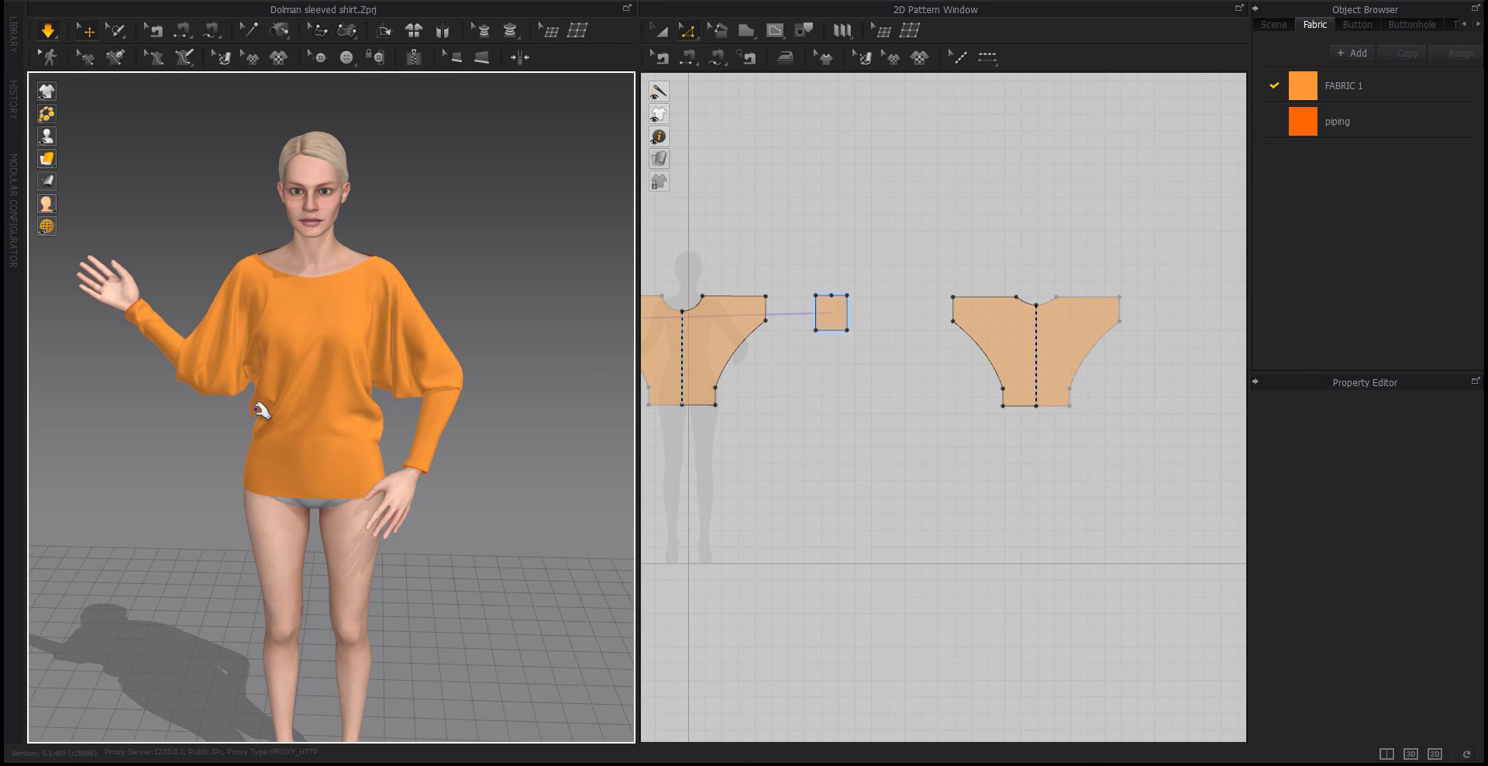
right_drag(260, 411, 156, 405)
right_drag(363, 404, 648, 426)
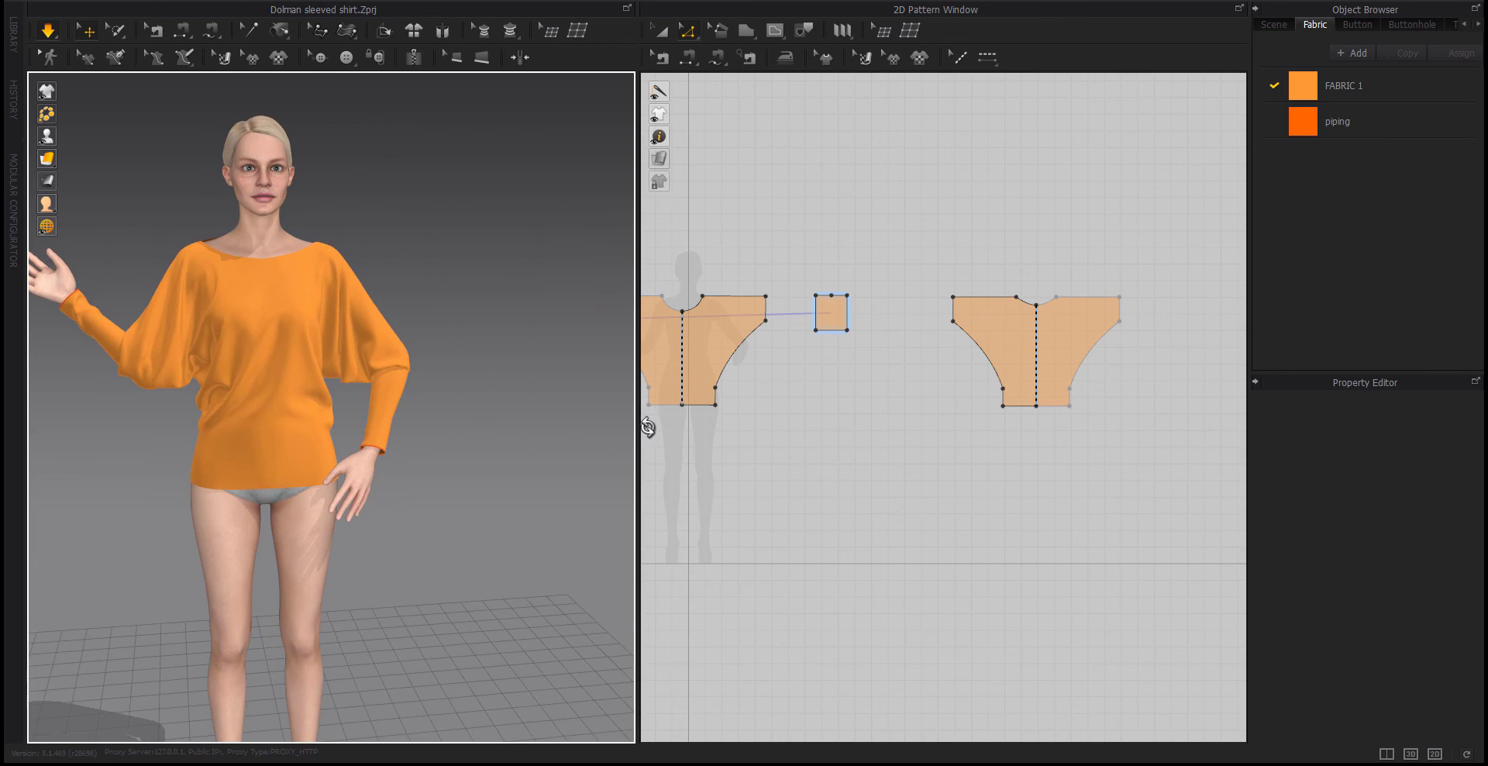